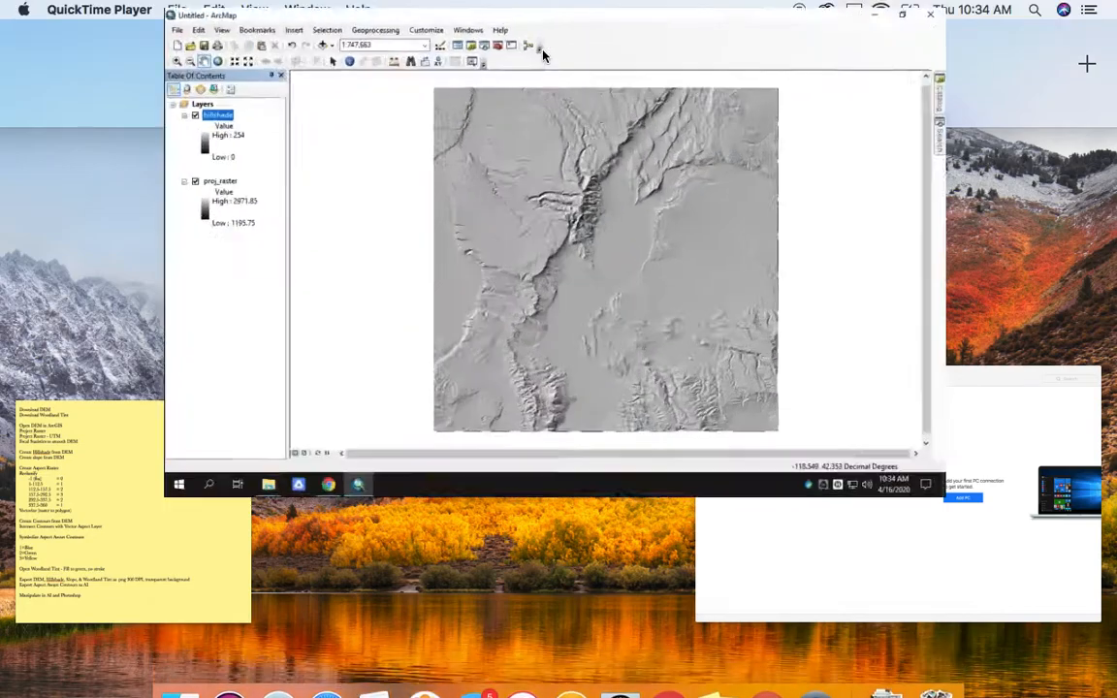
- Hide the hillshade layer and remove it, leaving only proj_raster in the map
left_click(44, 154)
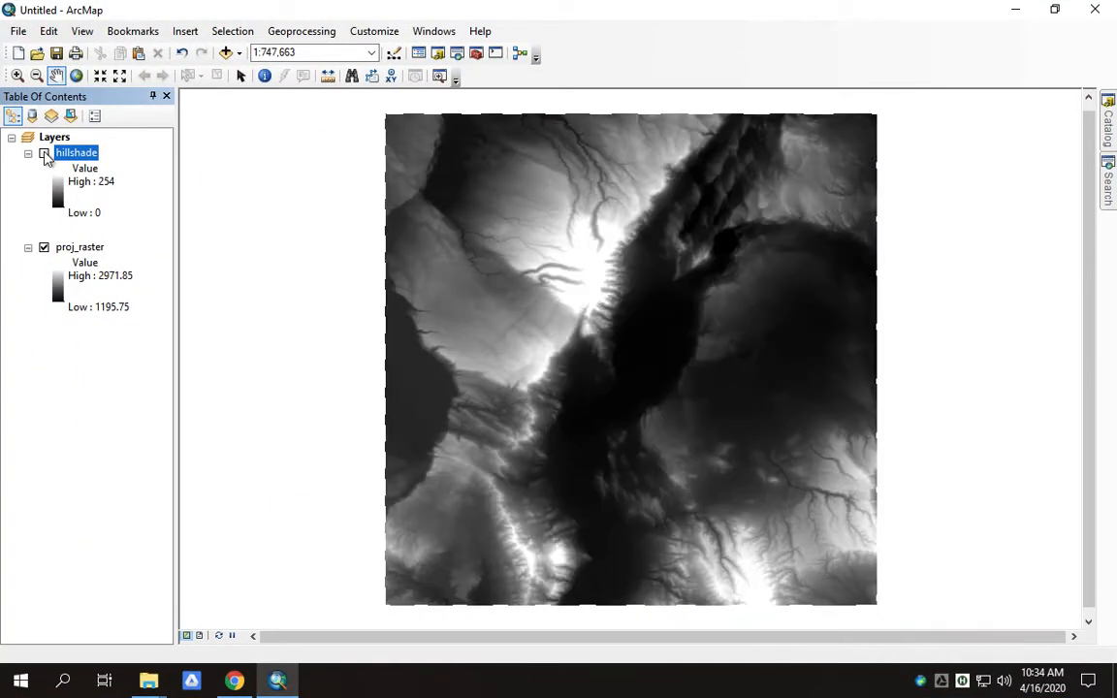
right_click(64, 160)
left_click(97, 184)
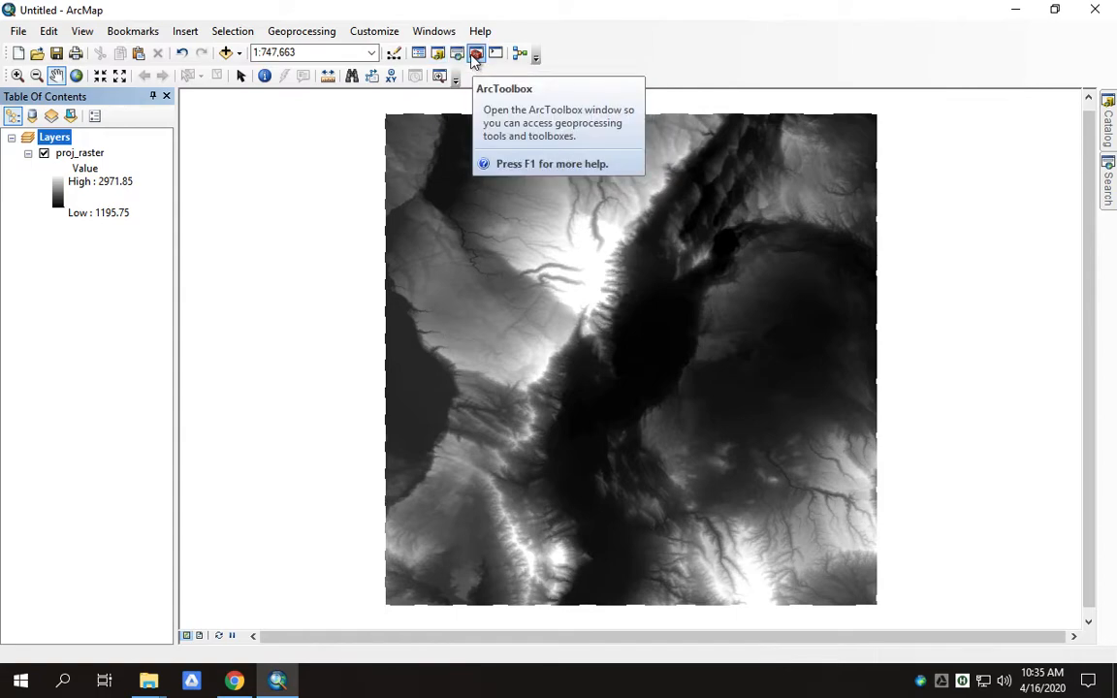
- Search the tools for 'focal statistic' and open the Focal Statistics tool
left_click(1110, 184)
double_click(903, 162)
key("BackSpace")
type("focal ")
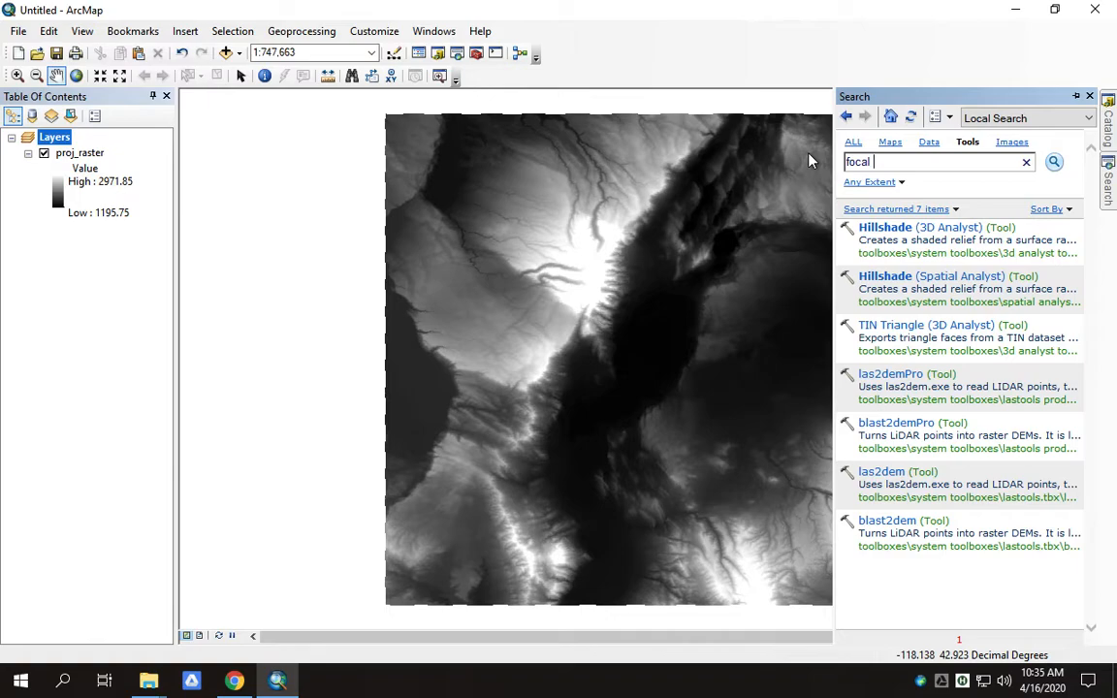
type("statistic")
key("Return")
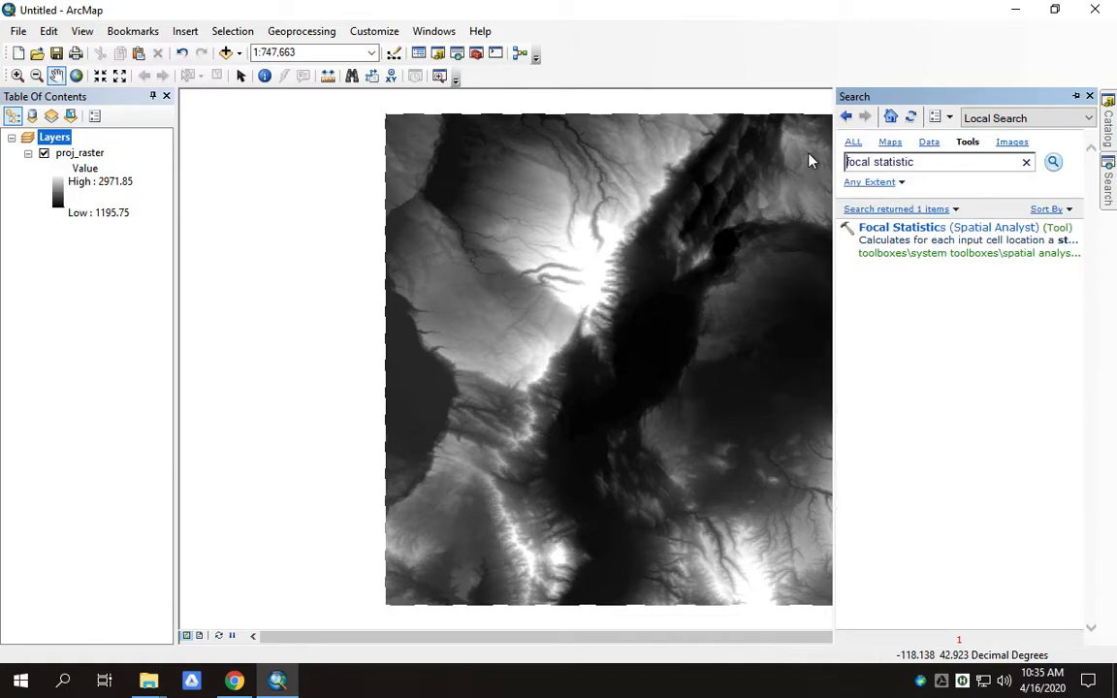
left_click(923, 236)
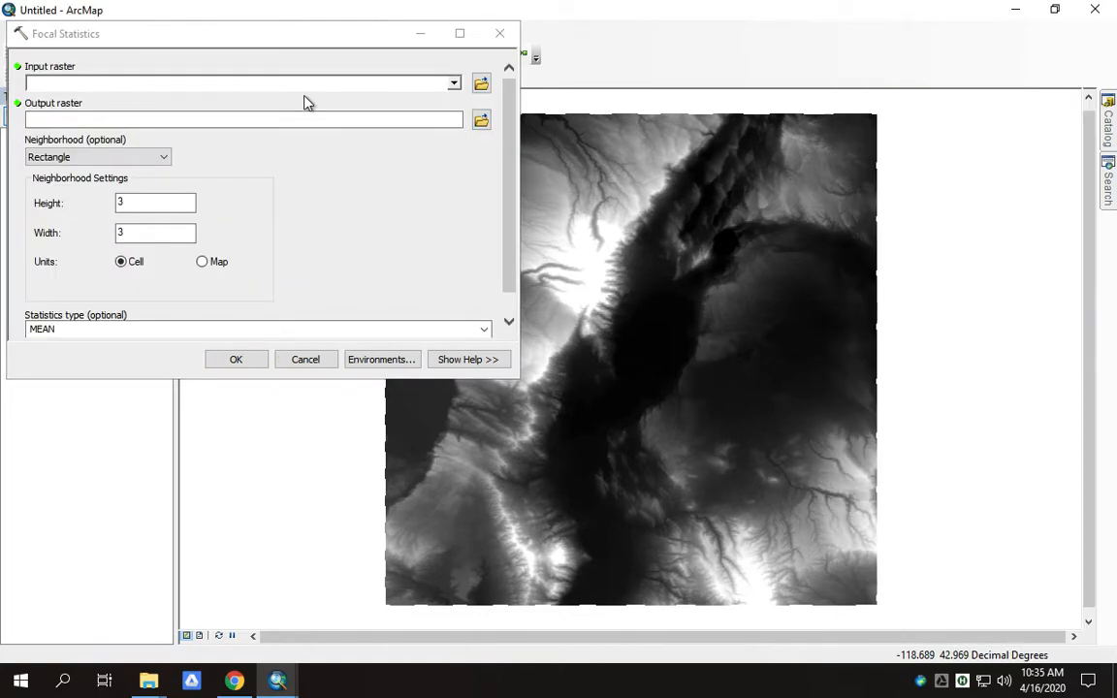
- Set proj_raster as the input raster and smooth_DEM as the output raster
left_click_drag(319, 39, 376, 80)
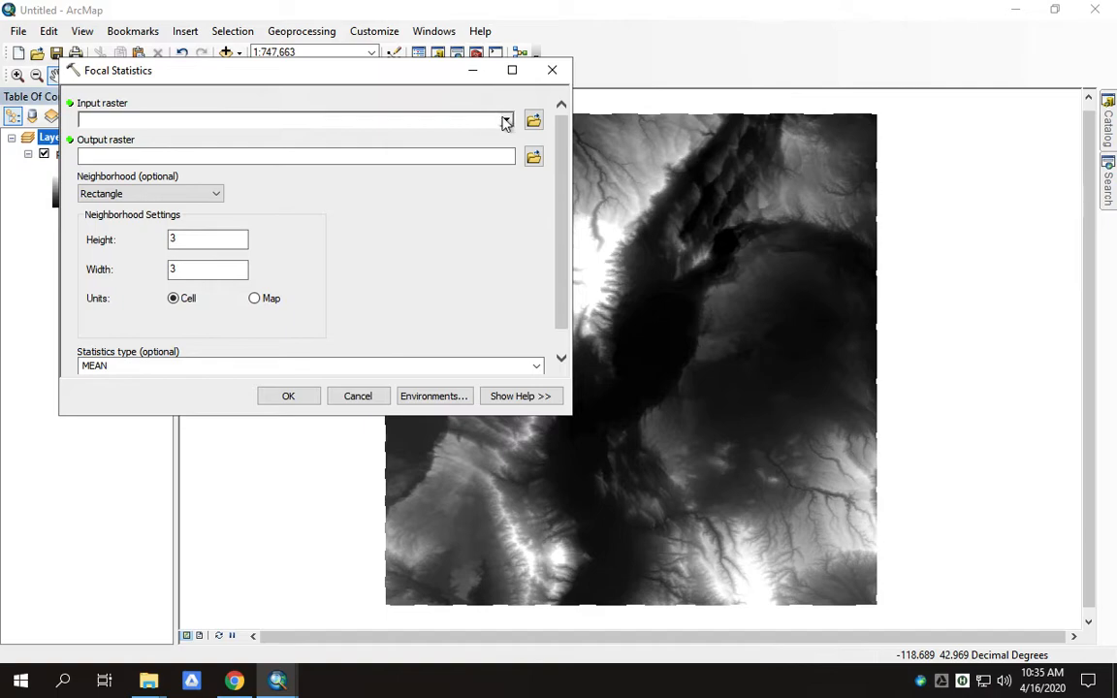
left_click(506, 121)
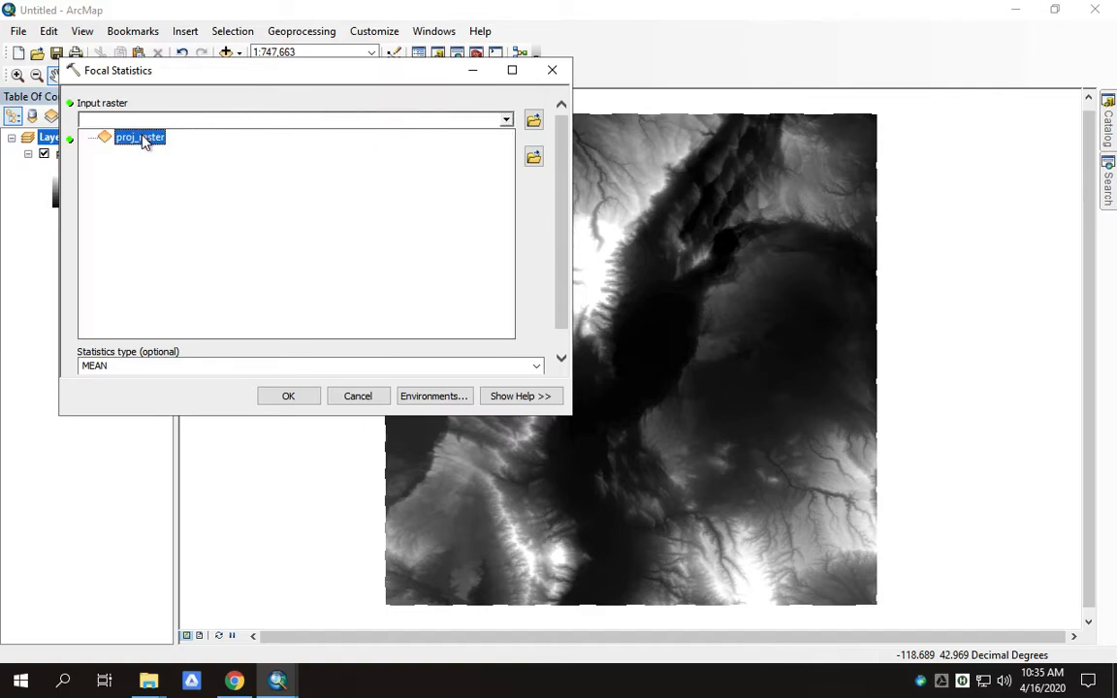
left_click(141, 138)
left_click(534, 158)
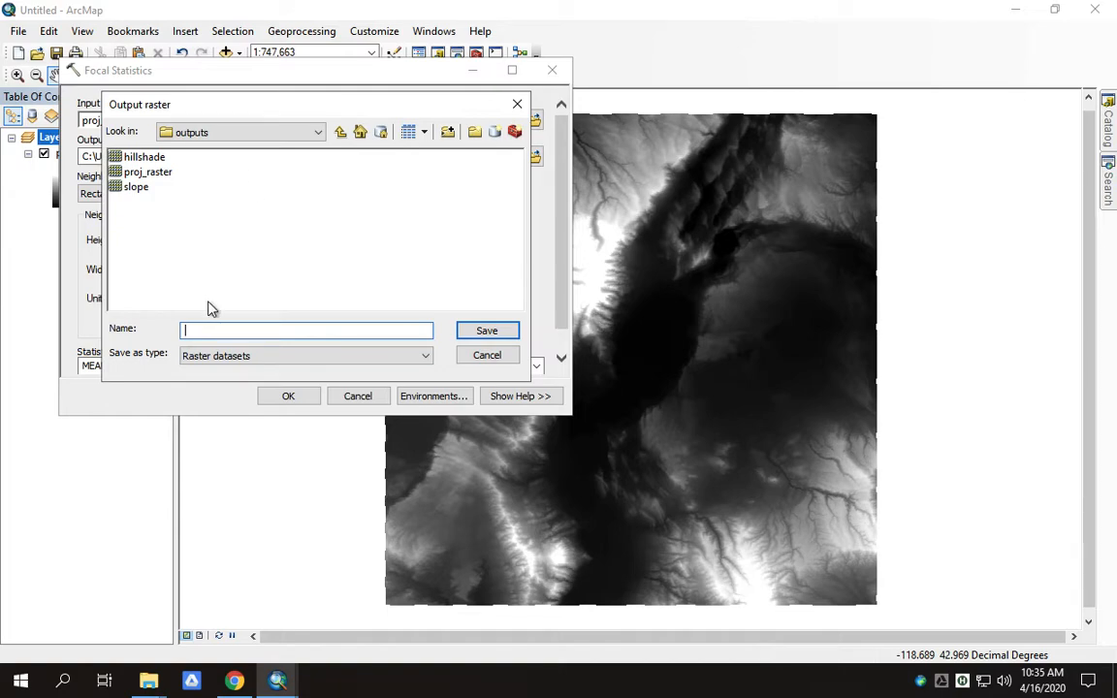
type("smooth_DEM")
key("Return")
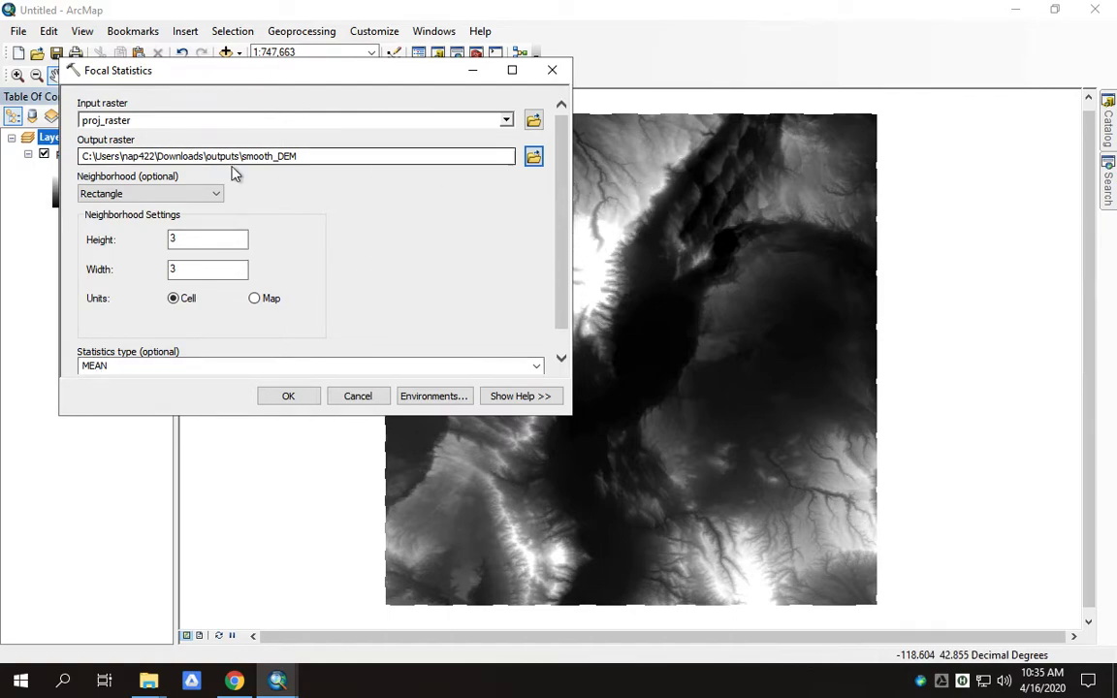
- Run Focal Statistics with a 3x3 Rectangle neighbourhood and the MEAN statistic
left_click(84, 365)
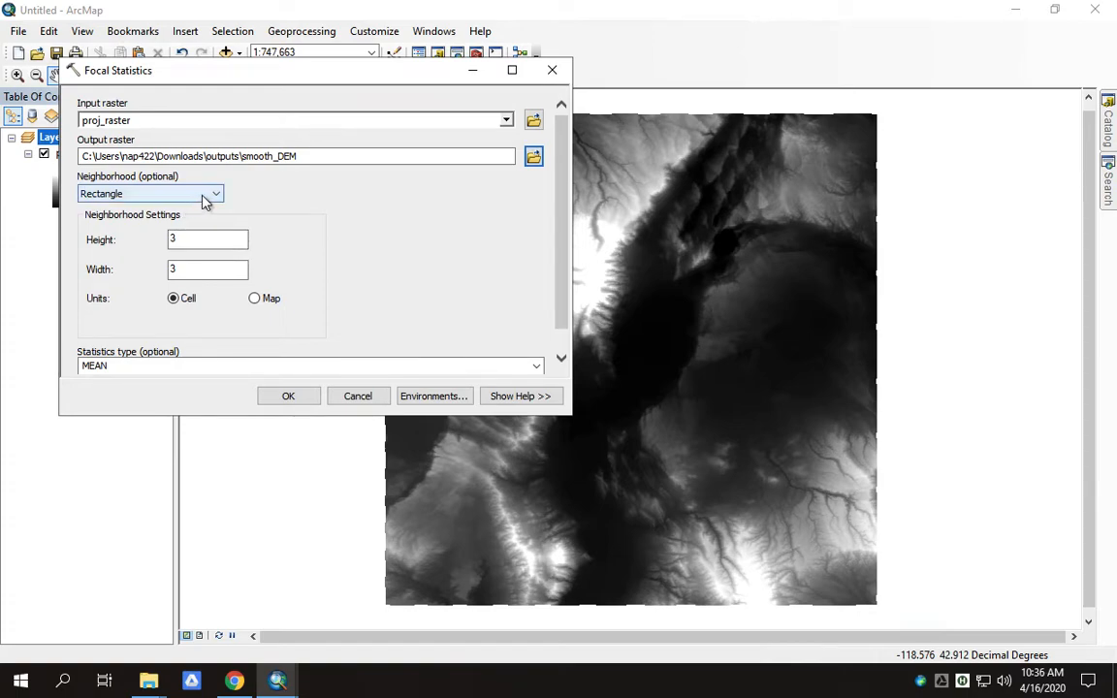
left_click(210, 196)
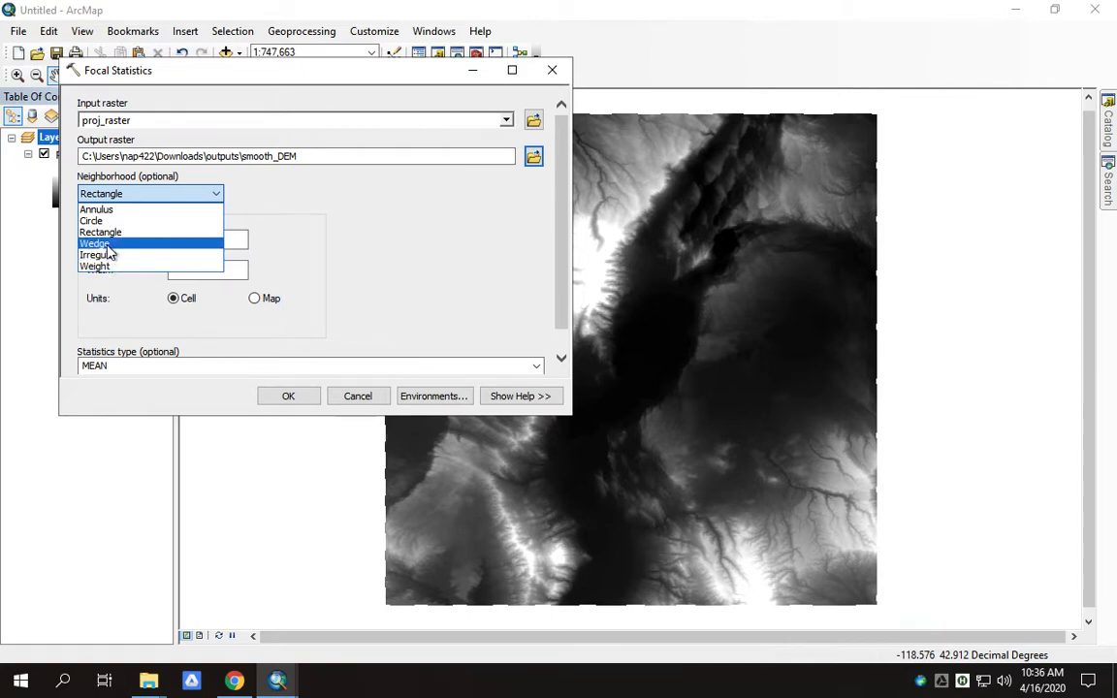
left_click(284, 198)
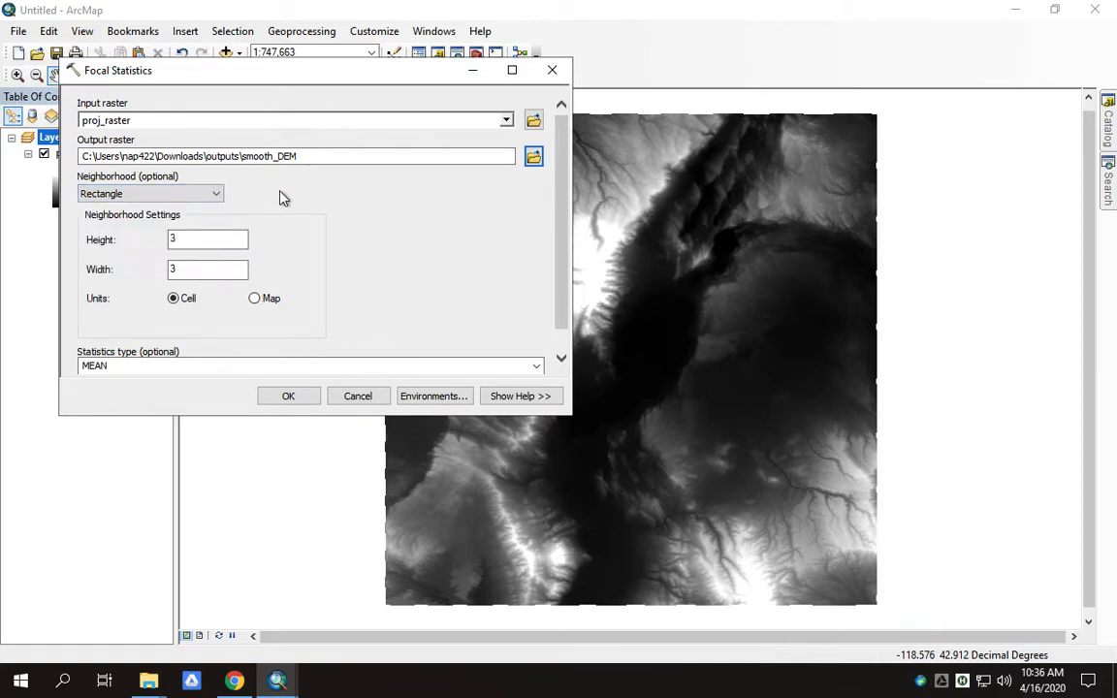
scroll(184, 260, "down", 1)
left_click_drag(561, 280, 565, 328)
left_click(534, 341)
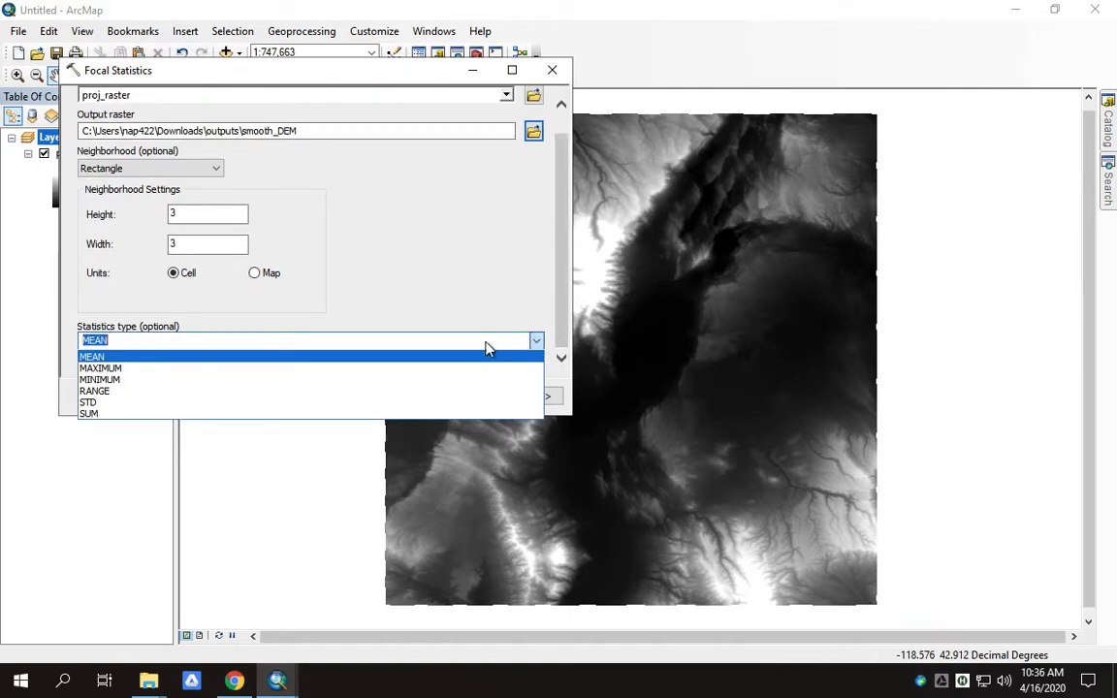
left_click(110, 355)
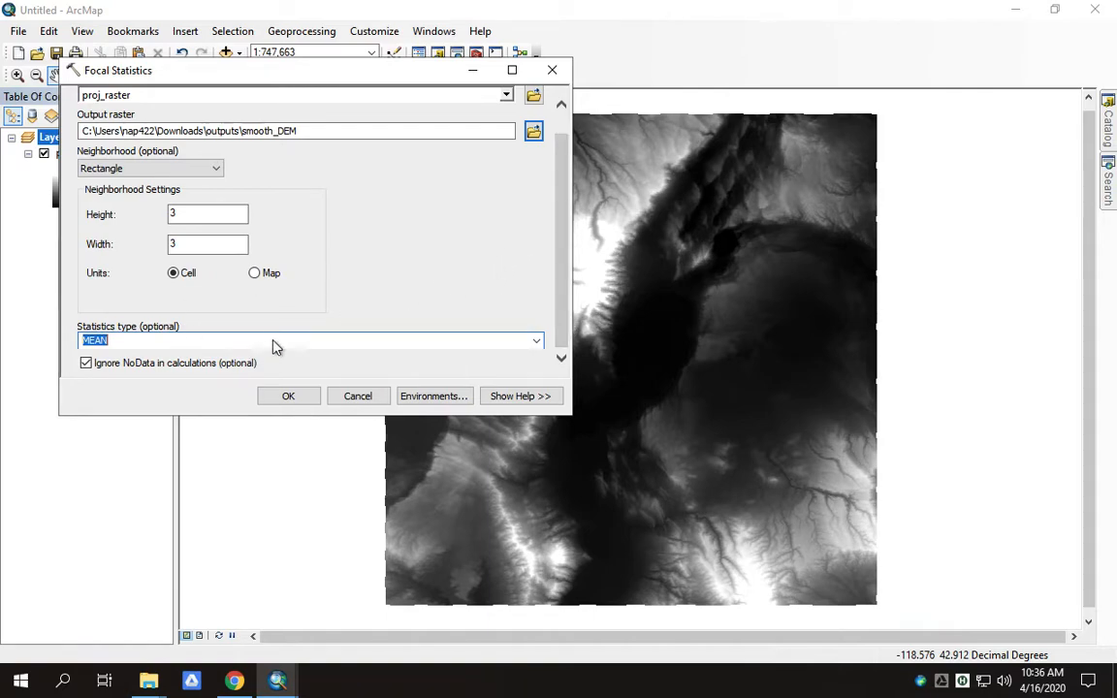
left_click(287, 397)
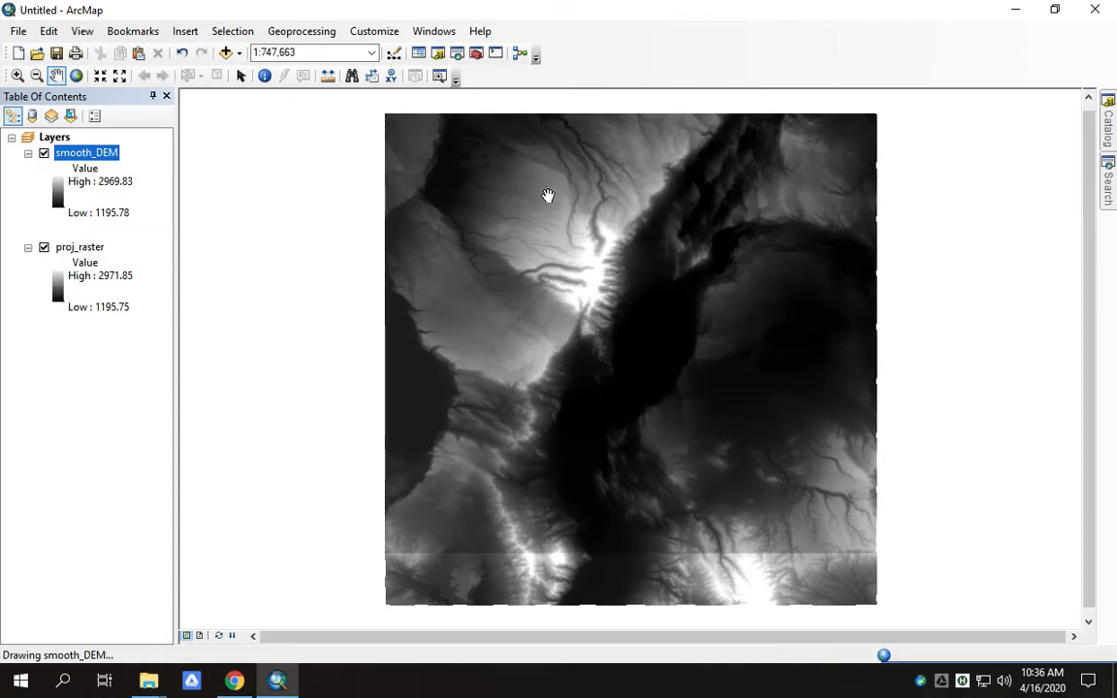
- Remove proj_raster from the map and search the tools for 'slope'
right_click(66, 248)
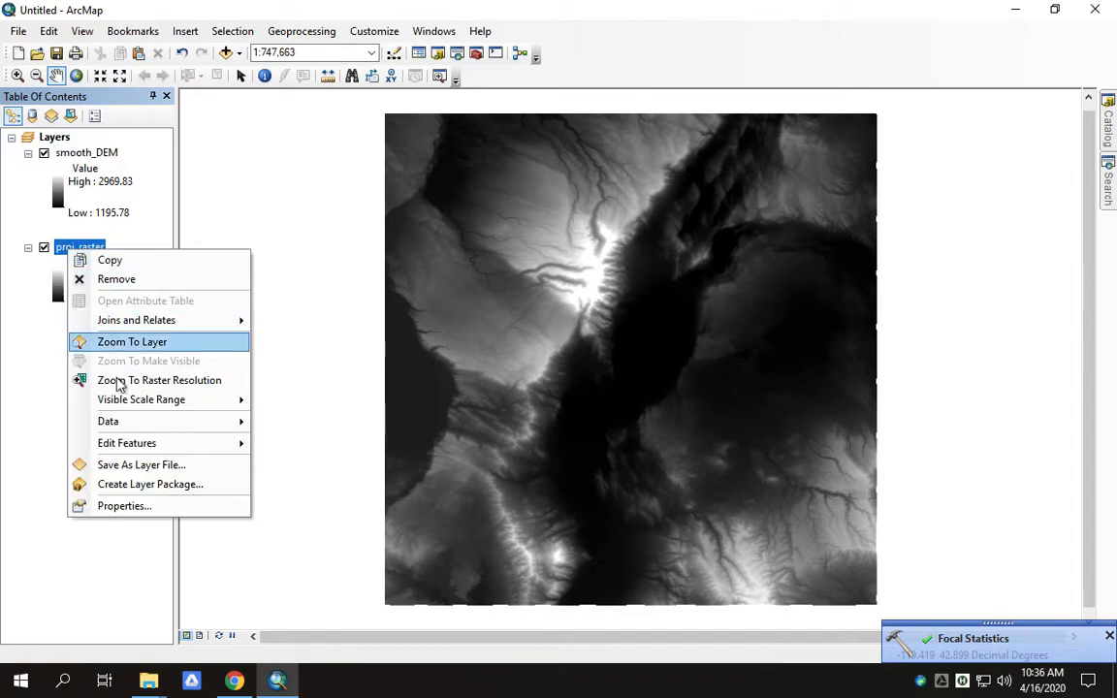
left_click(116, 280)
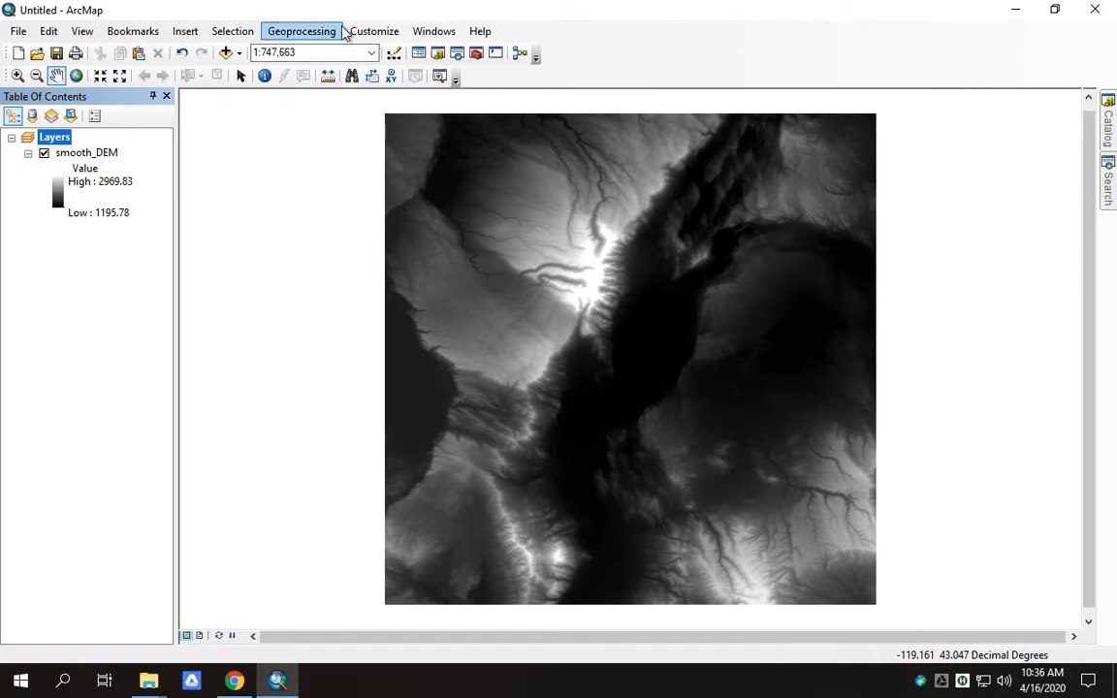
left_click(1109, 197)
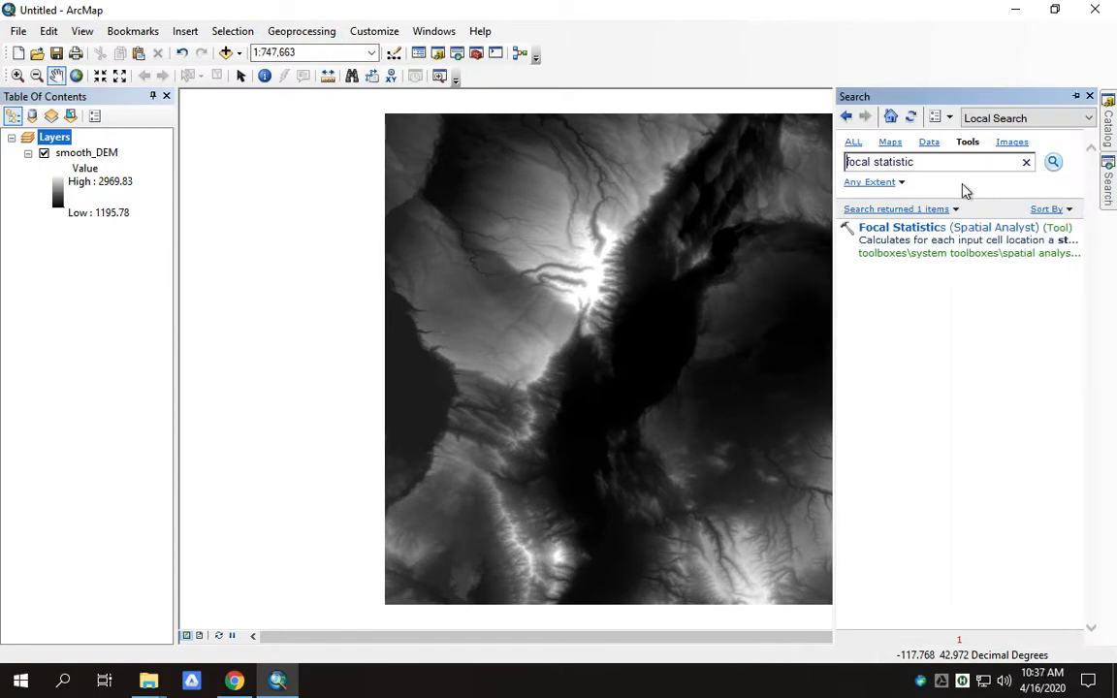
type("slope")
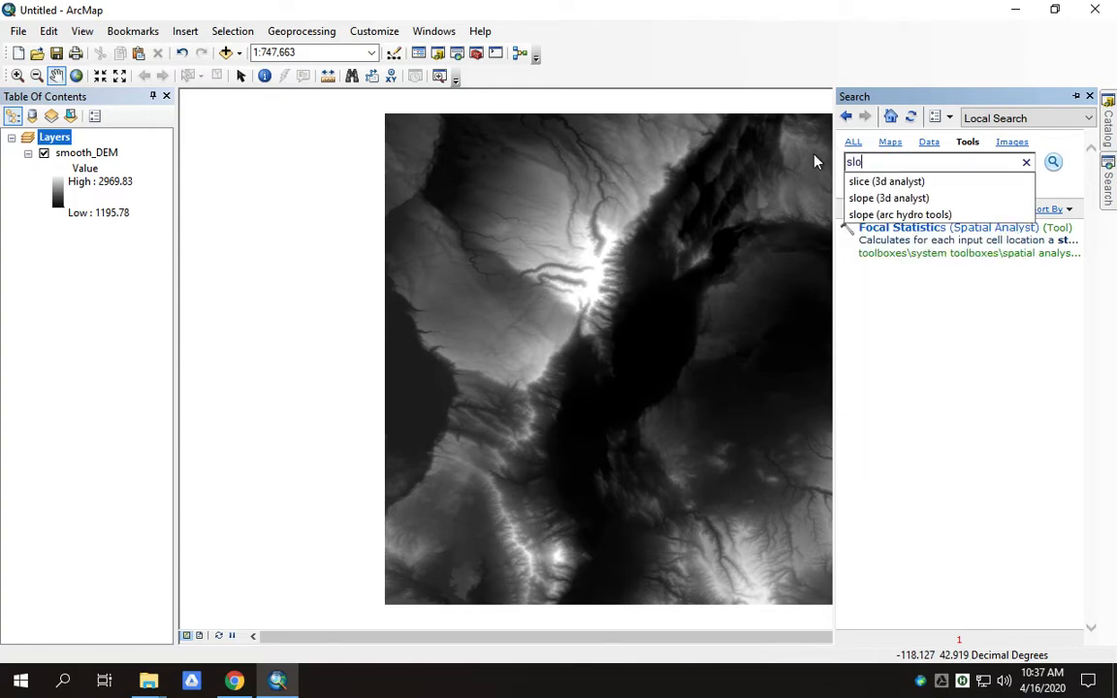
key("Return")
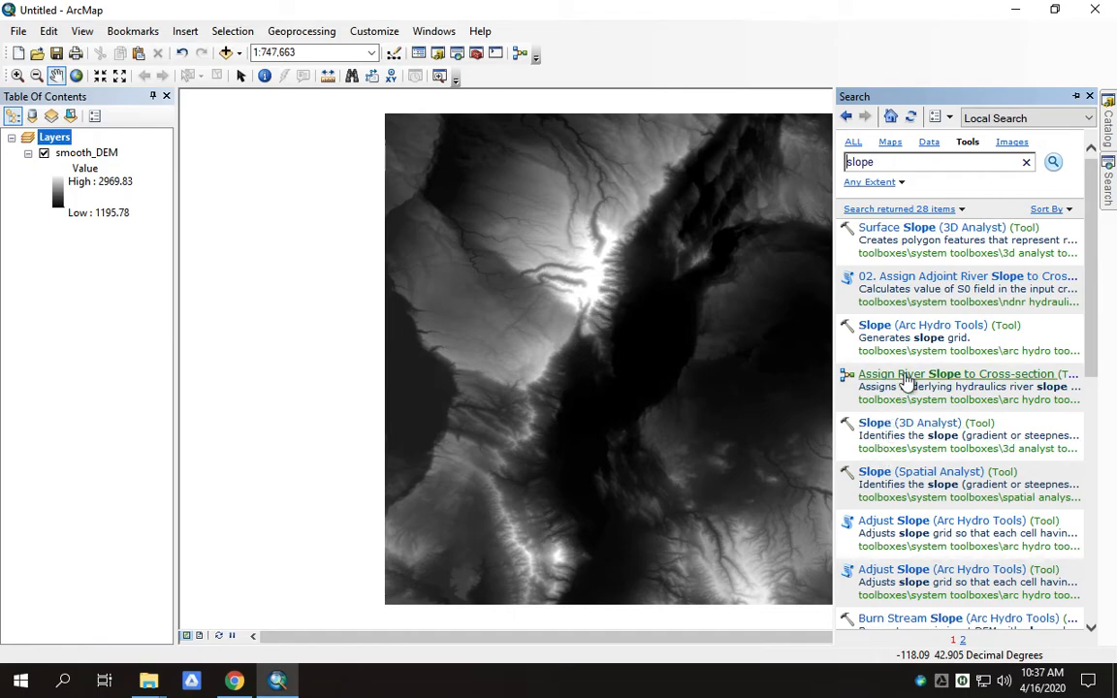
- Configure the Spatial Analyst Slope tool: input smooth_DEM, output slope2, PLANAR method
left_click(887, 474)
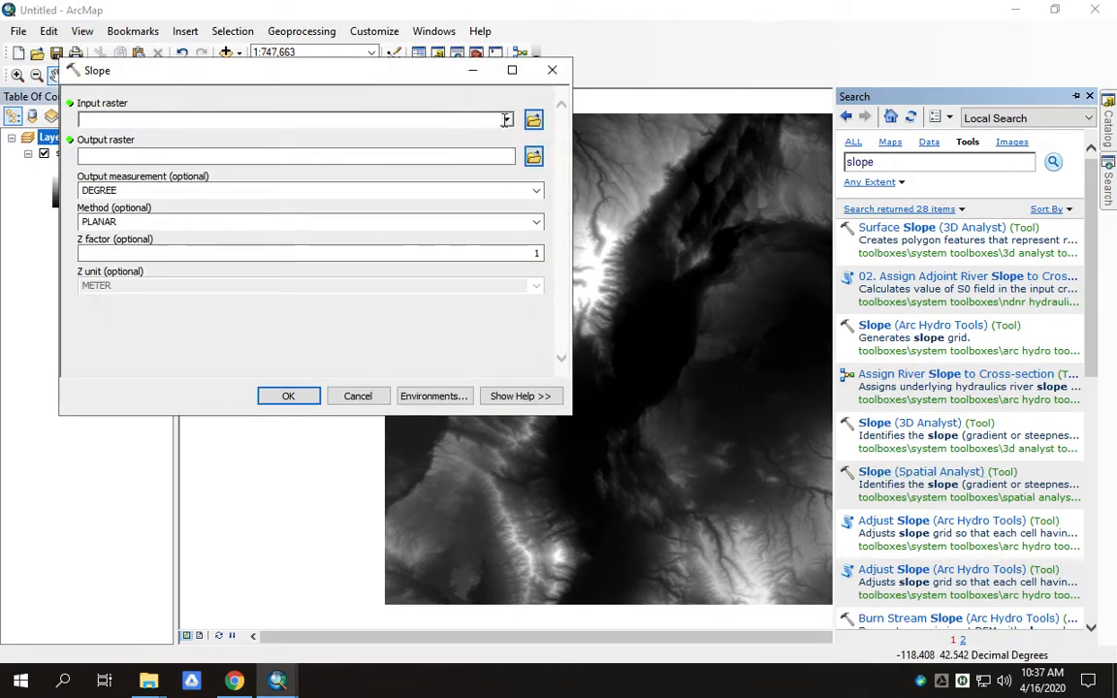
left_click(505, 120)
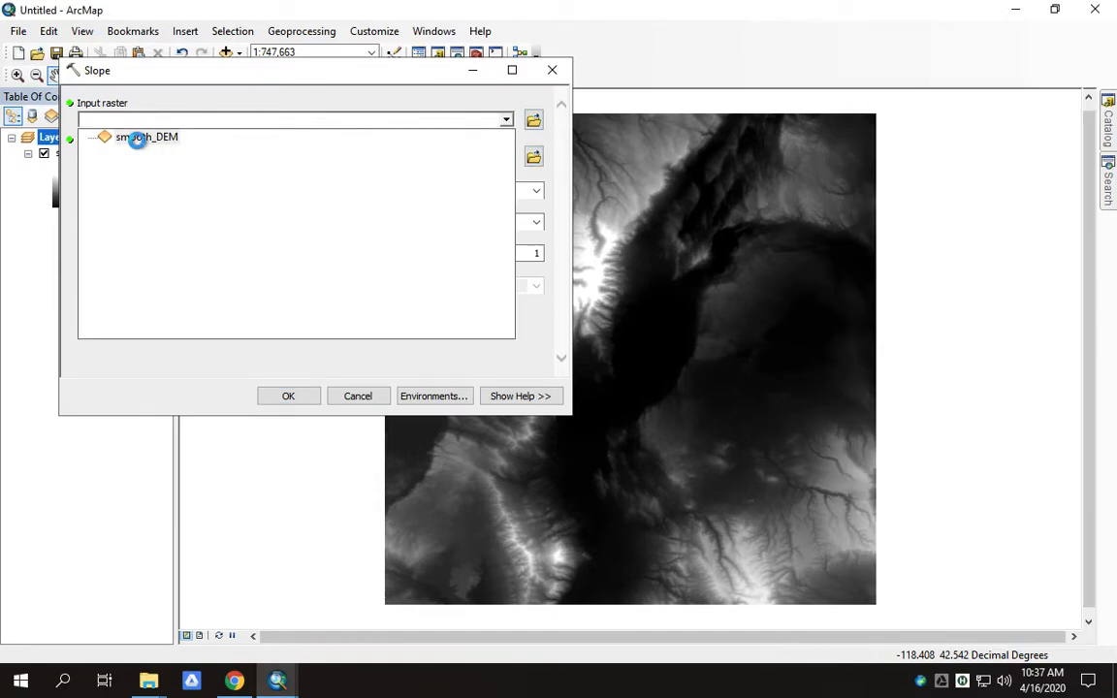
left_click(136, 137)
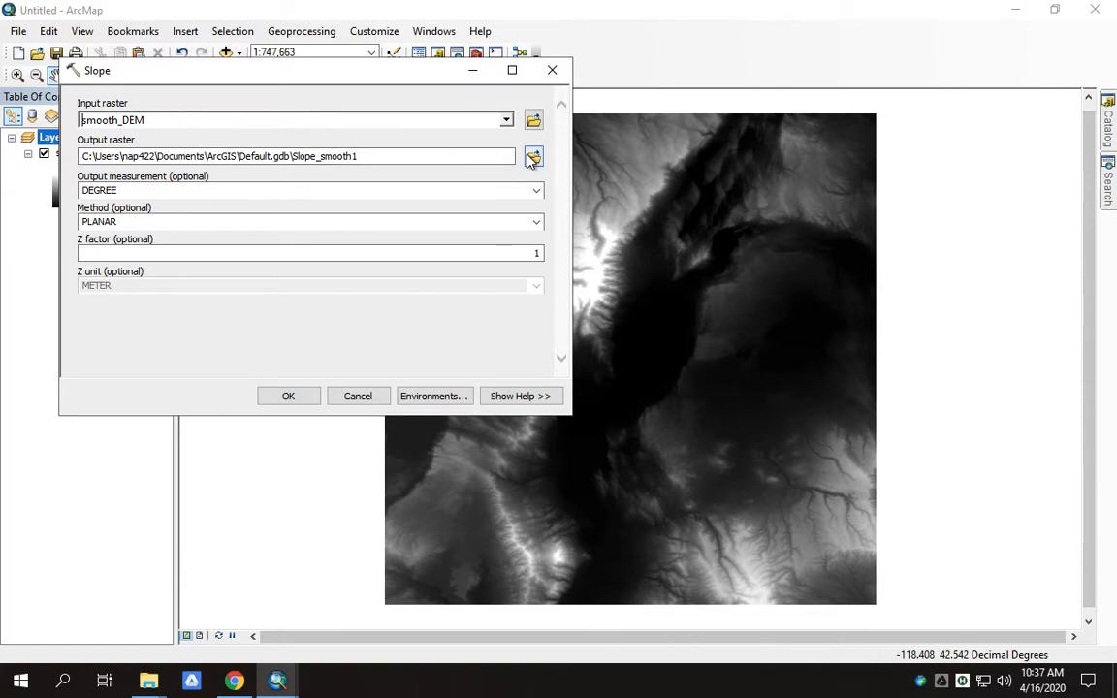
left_click(532, 158)
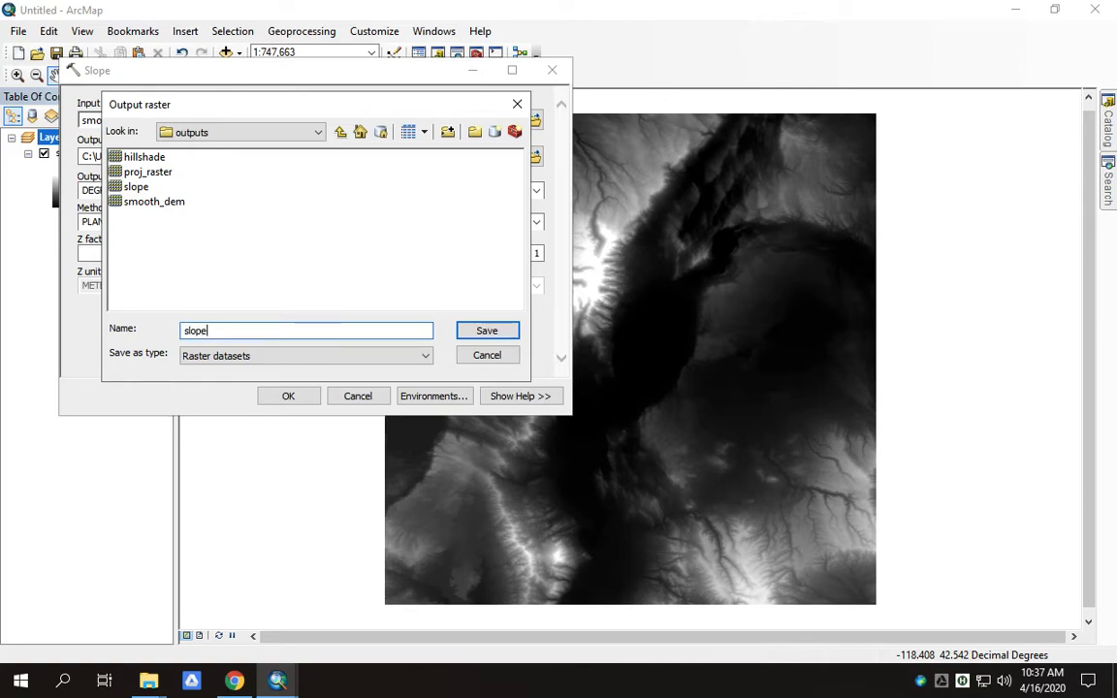
type("slope_D")
left_click(488, 333)
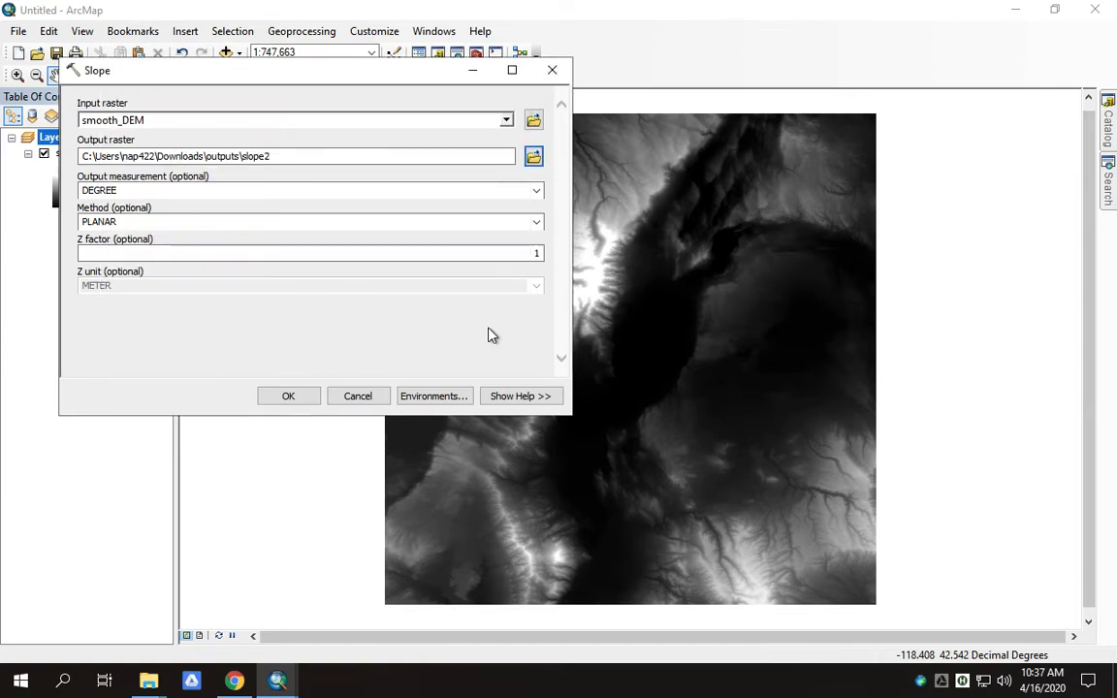
left_click(536, 222)
left_click(524, 236)
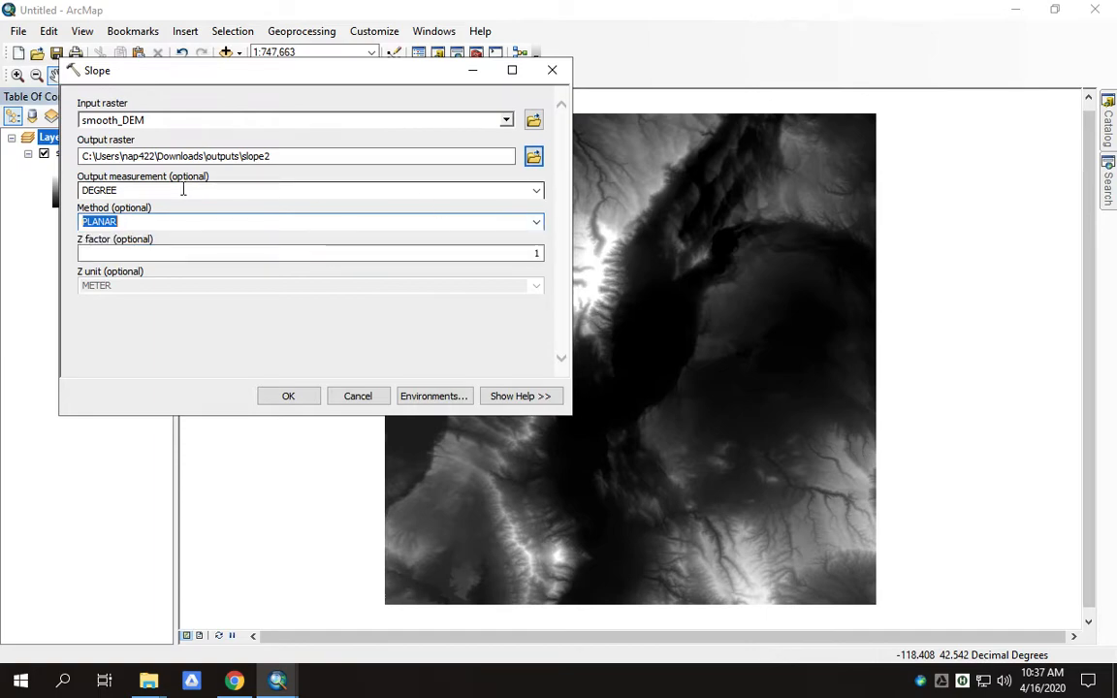
- Run the Slope tool to add slope2, classed from 0 to 77.69 degrees
left_click(288, 398)
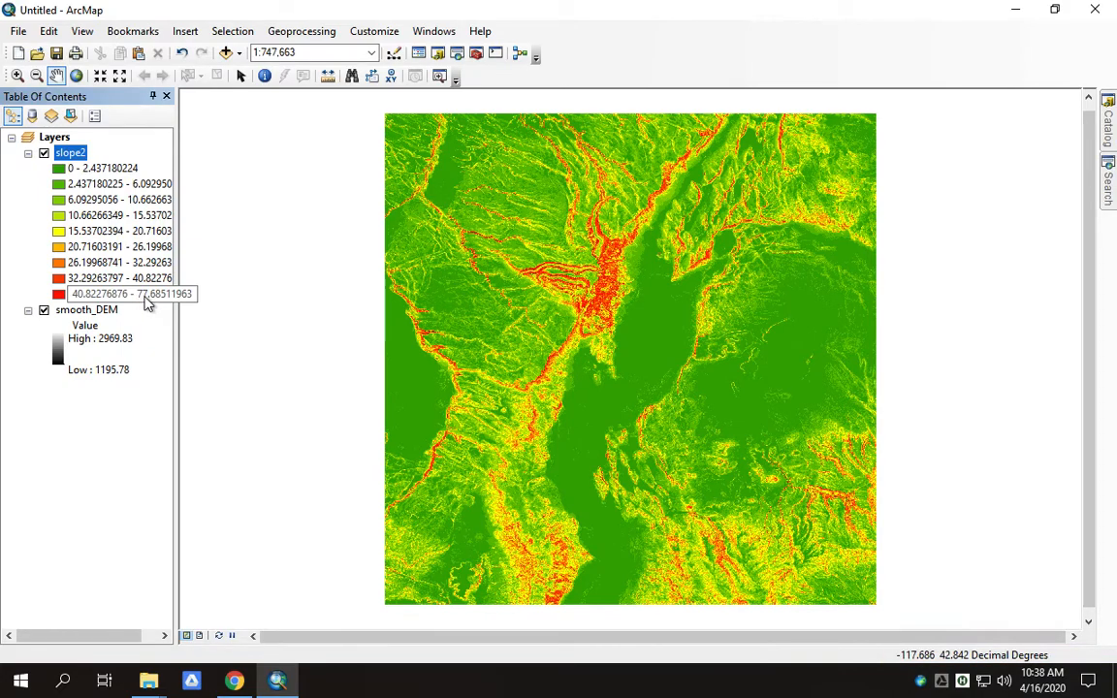
- Switch slope2's symbology to a Stretched standard-deviation display
right_click(67, 160)
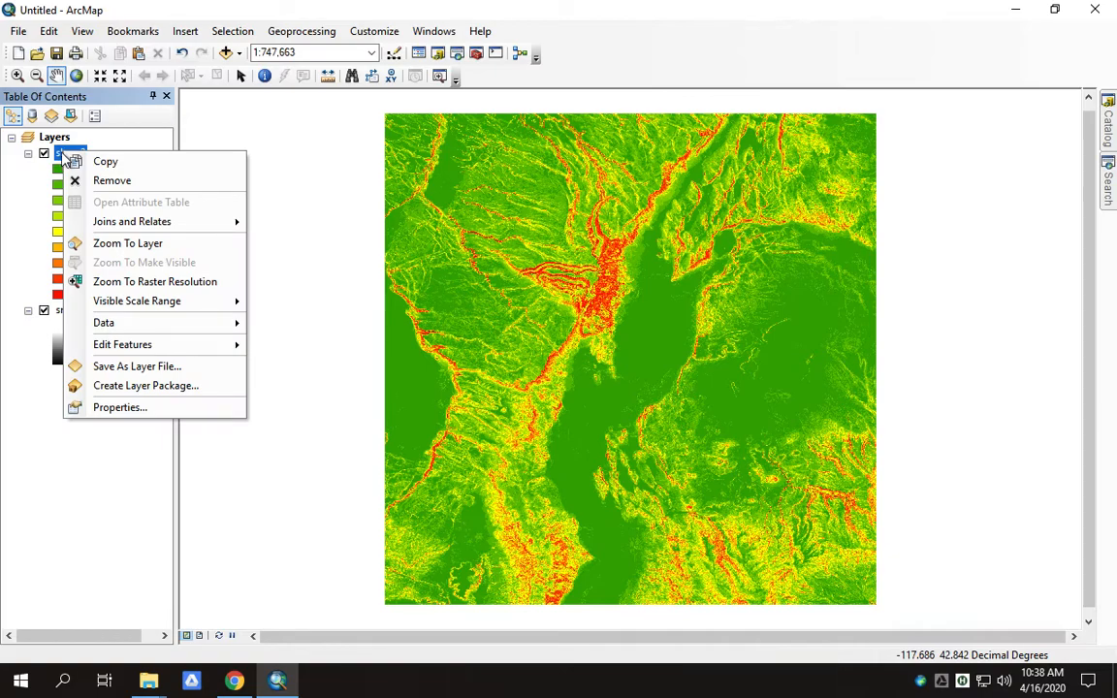
left_click(57, 153)
double_click(78, 156)
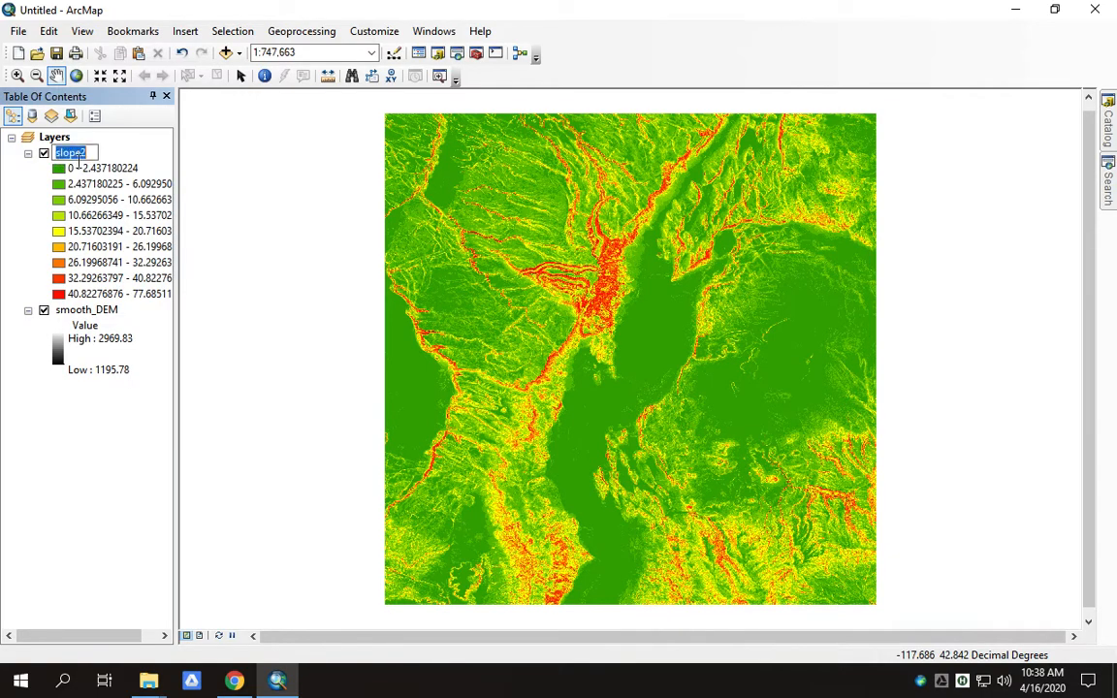
double_click(72, 154)
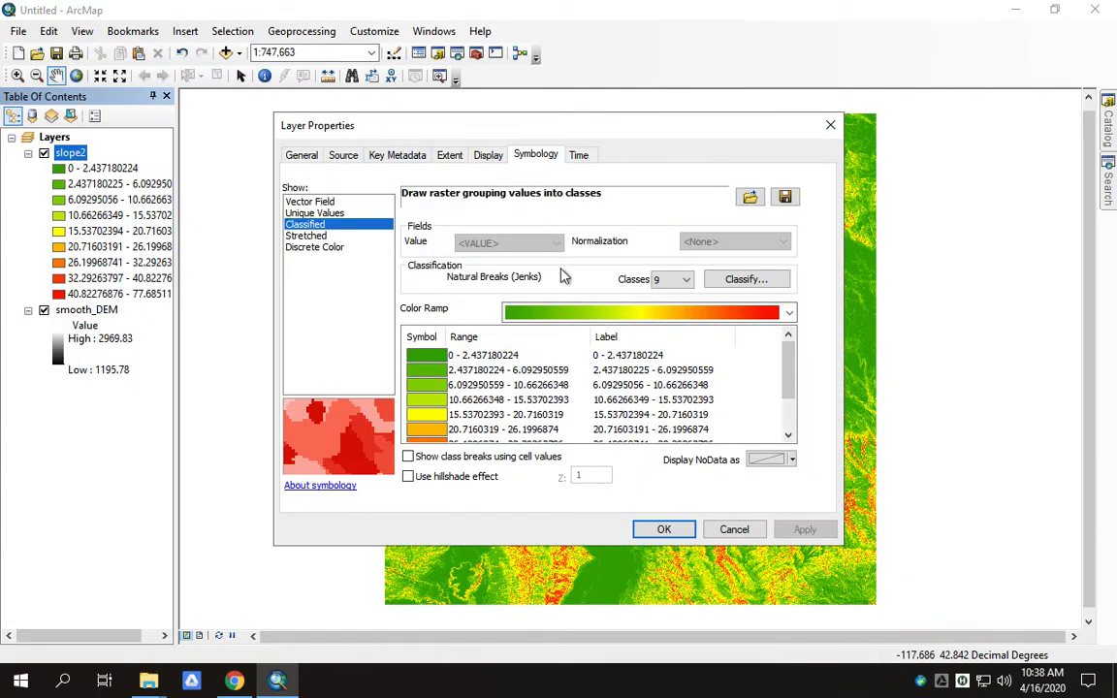
left_click(307, 235)
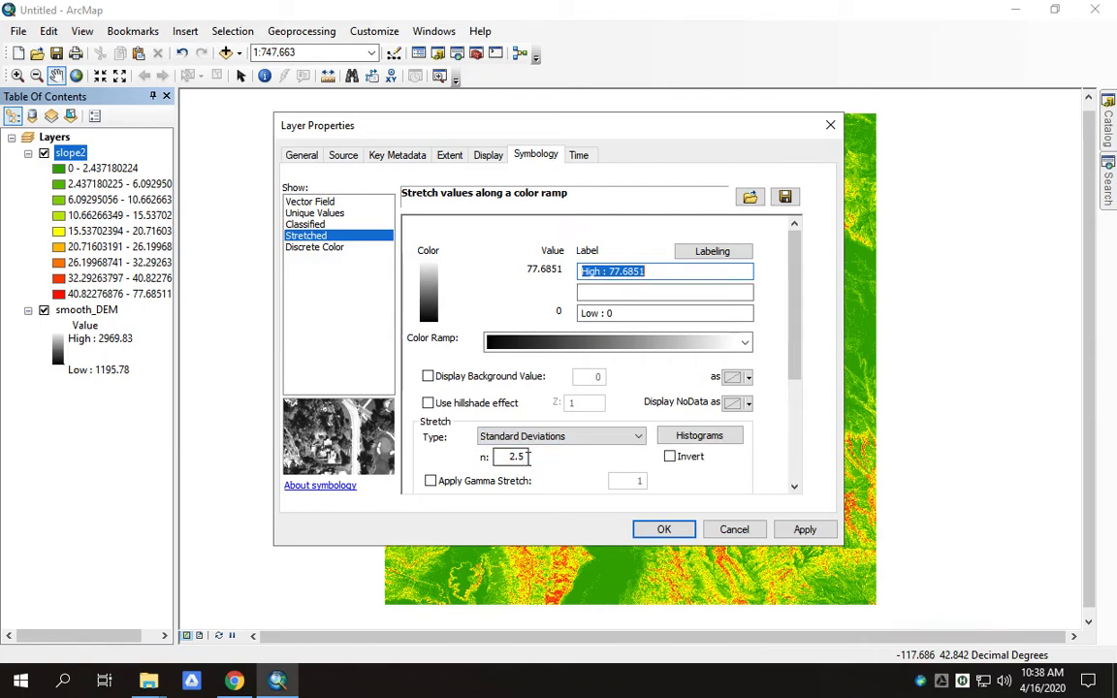
left_click_drag(528, 457, 506, 457)
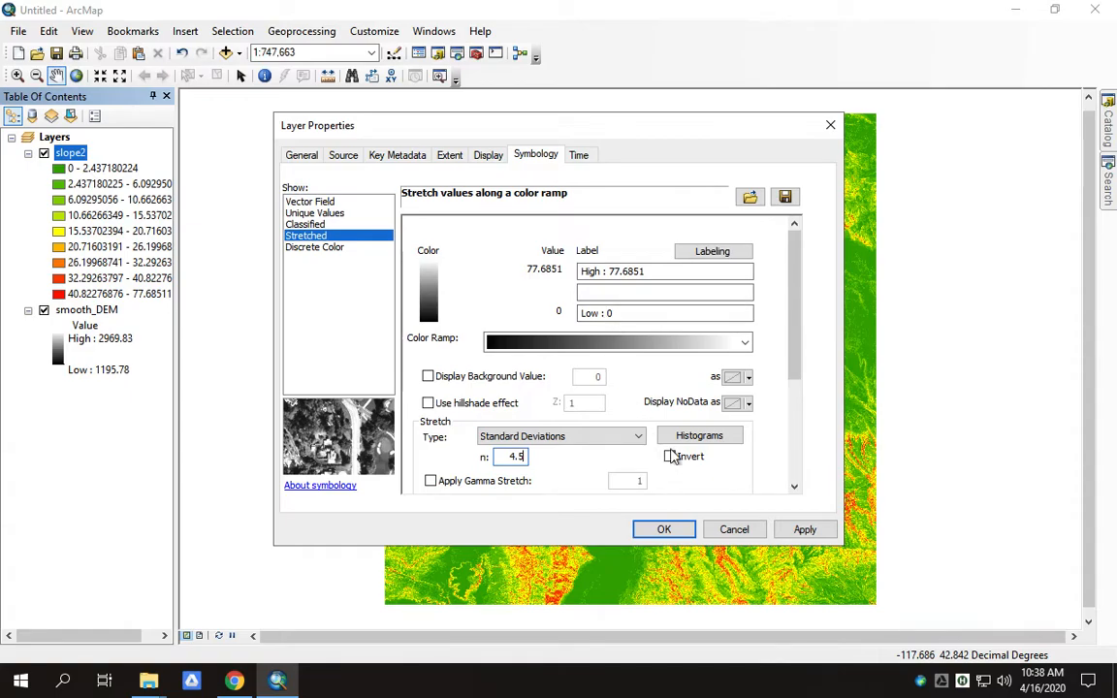
- Apply a white-to-black ramp with n 4.5 to slope2 and hide smooth_DEM
left_click(746, 344)
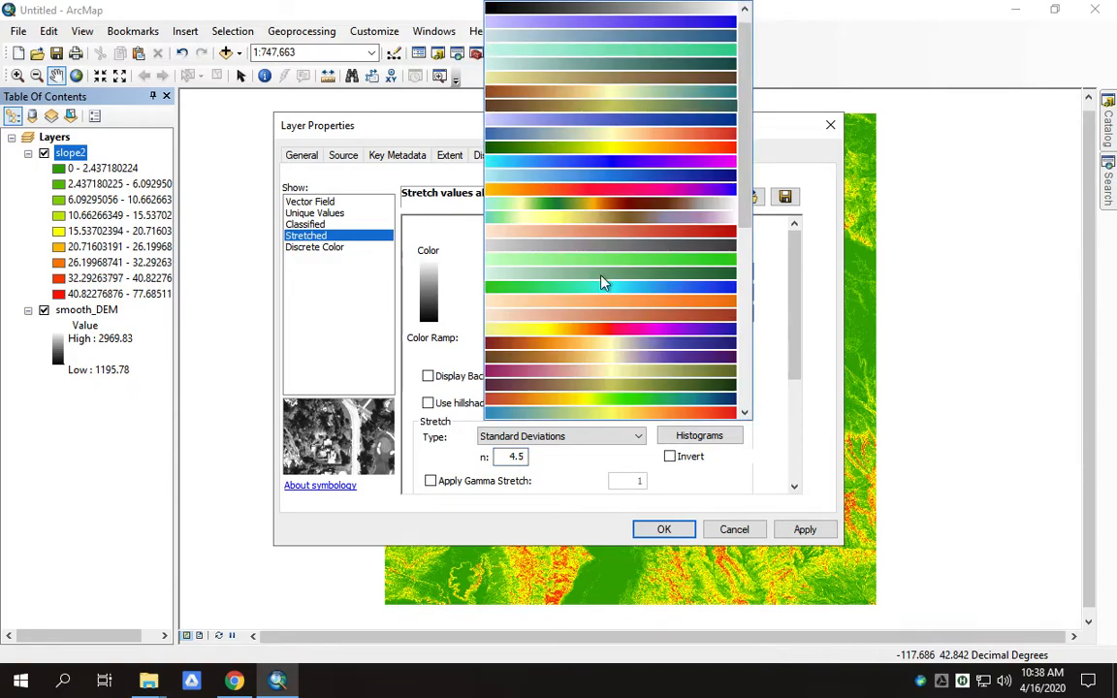
scroll(601, 282, "down", 5)
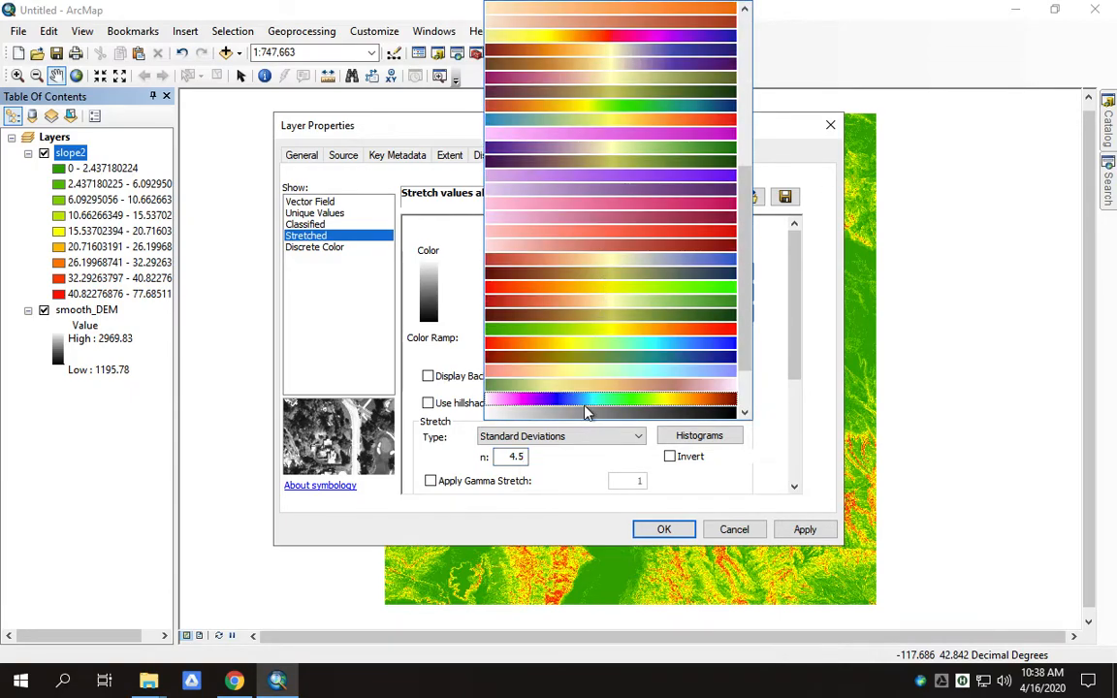
left_click(587, 412)
left_click(743, 344)
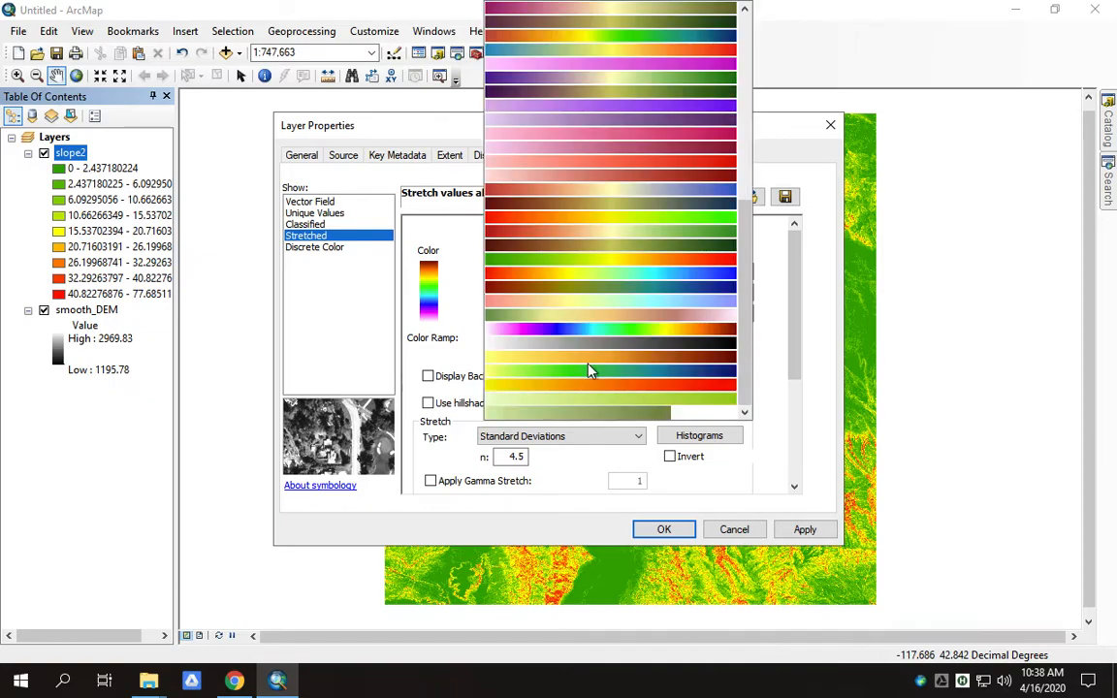
left_click(581, 343)
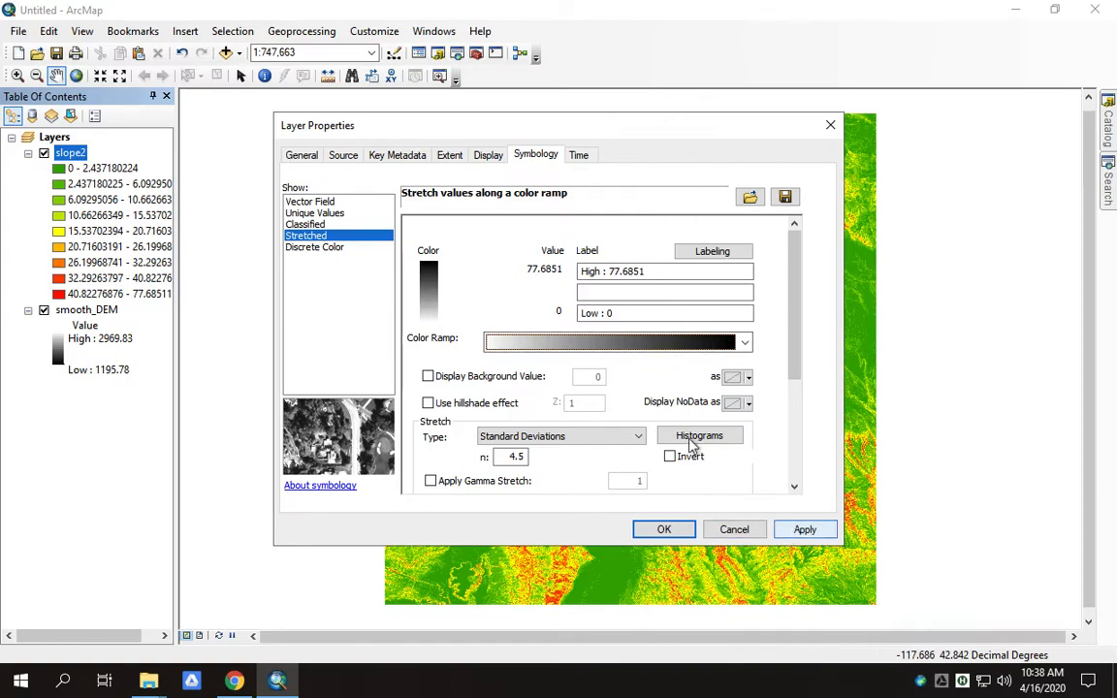
left_click(523, 456)
left_click(665, 529)
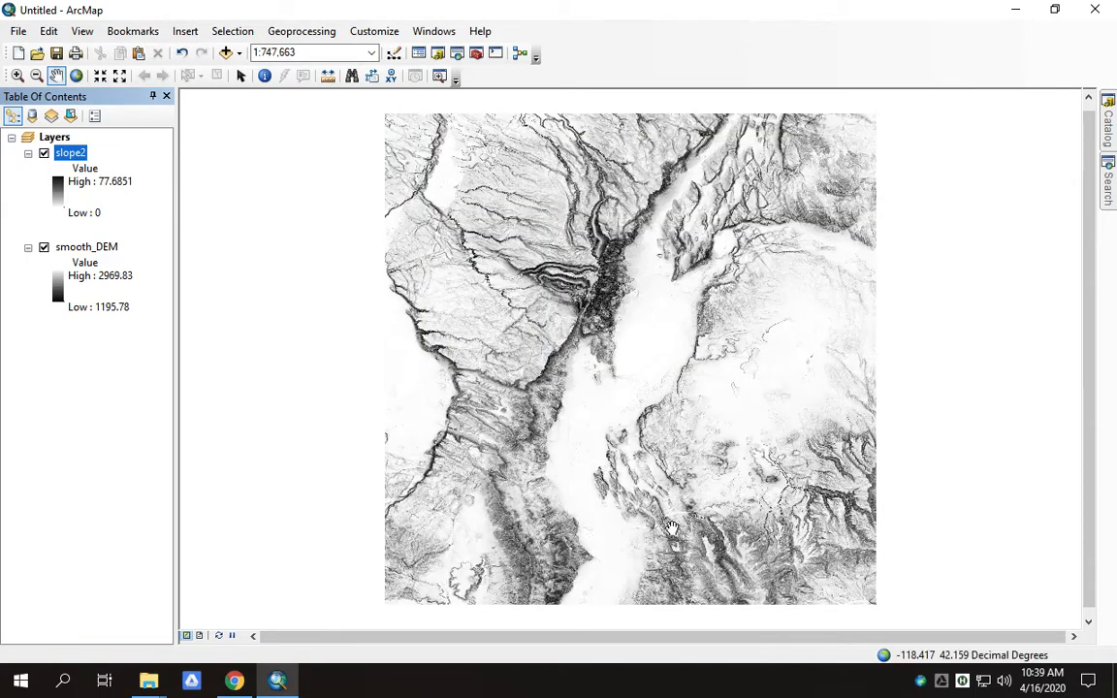
left_click(43, 248)
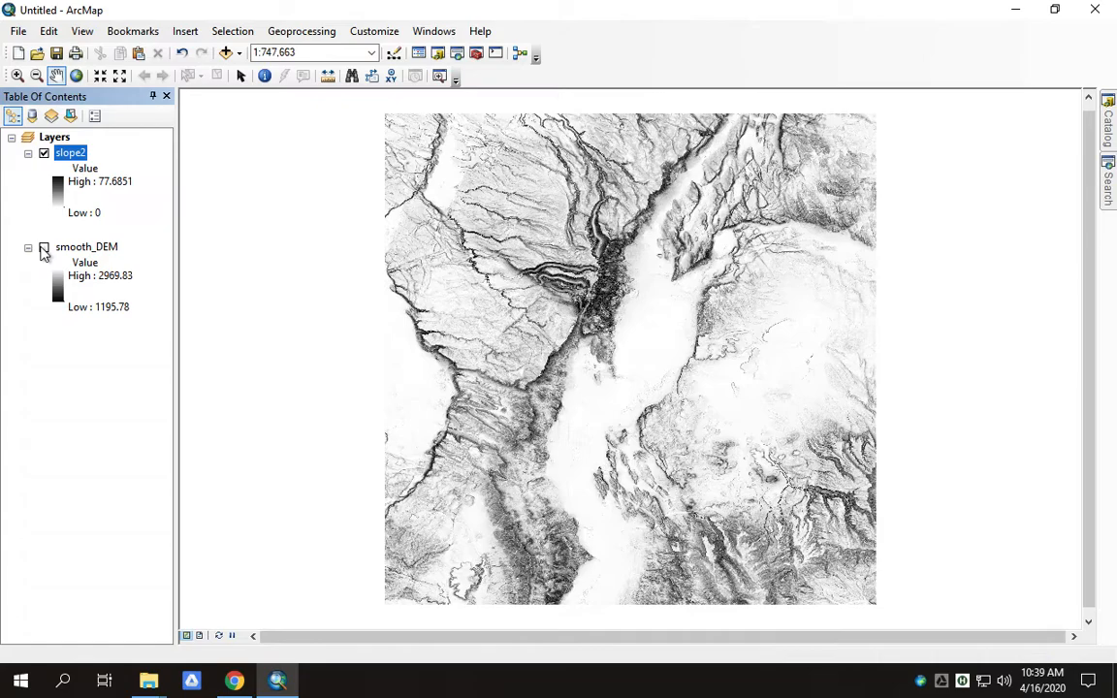
- Export the map as a 300 dpi PNG named slope into the exports folder
left_click(17, 33)
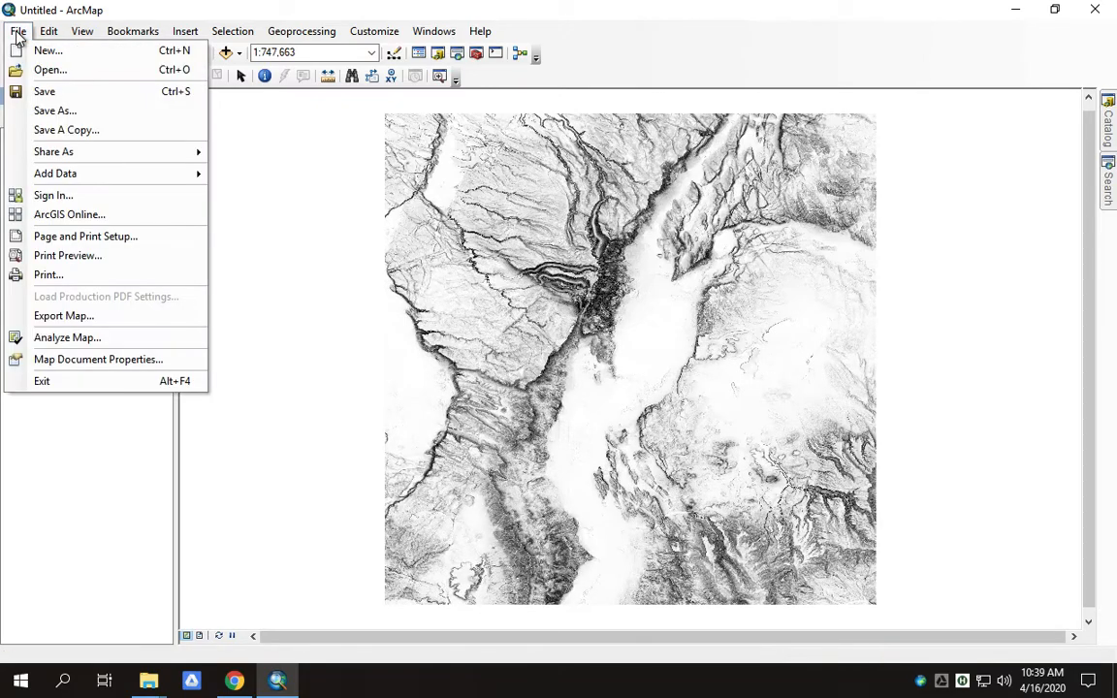
left_click(61, 317)
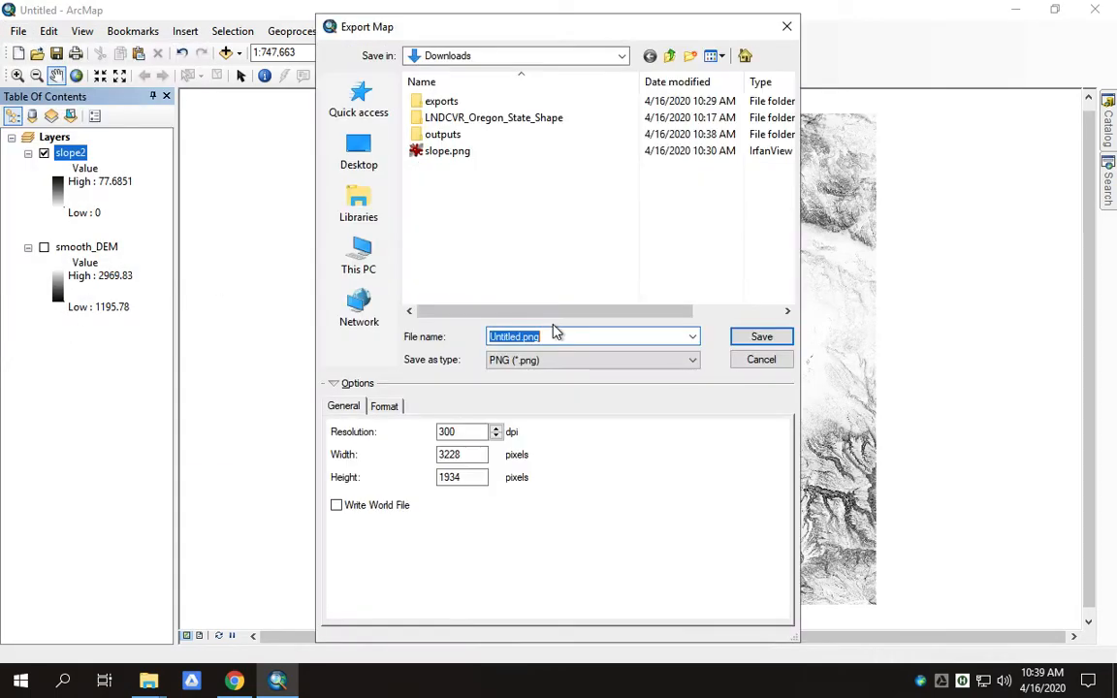
double_click(419, 104)
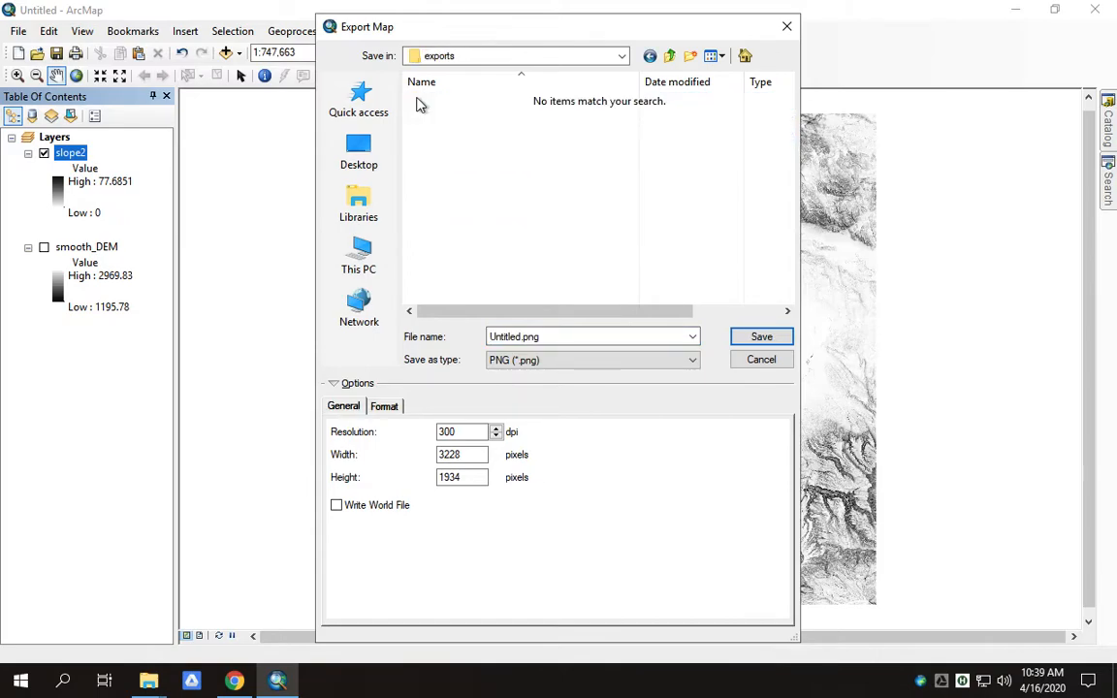
left_click(569, 337)
double_click(545, 336)
type("slope")
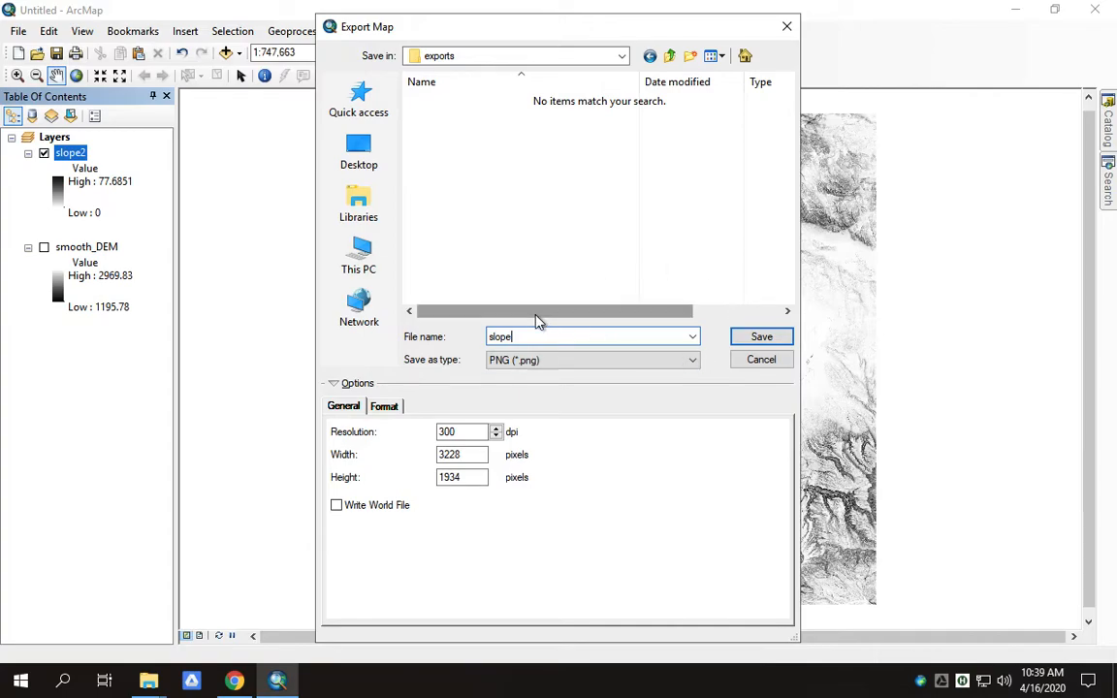
left_click(385, 406)
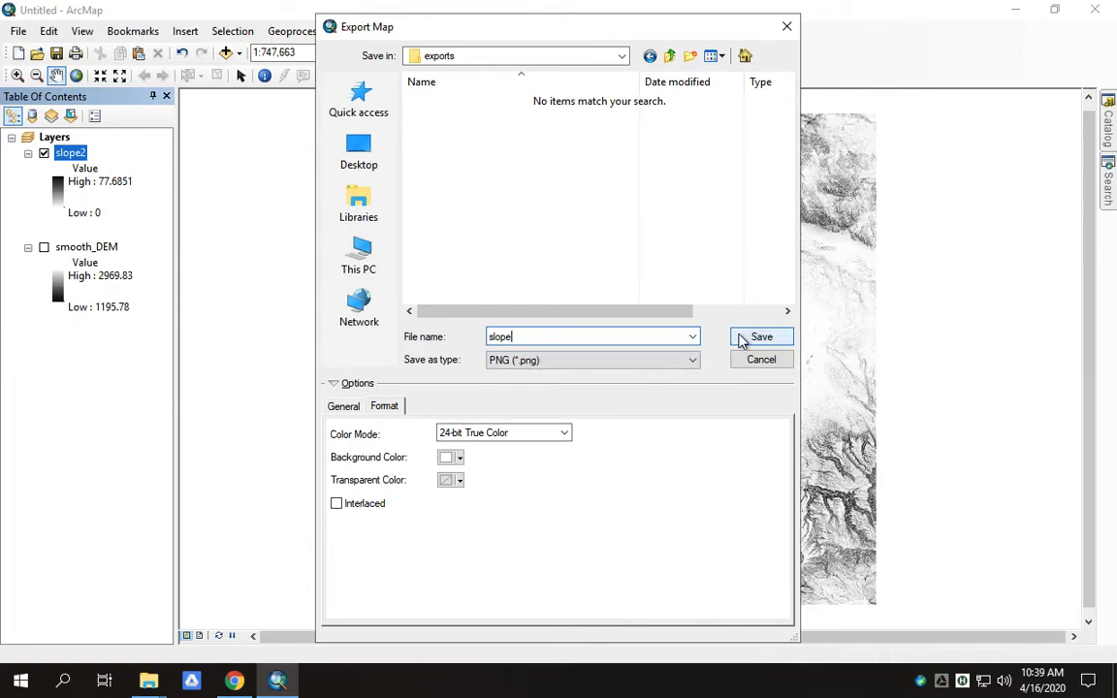
left_click(347, 407)
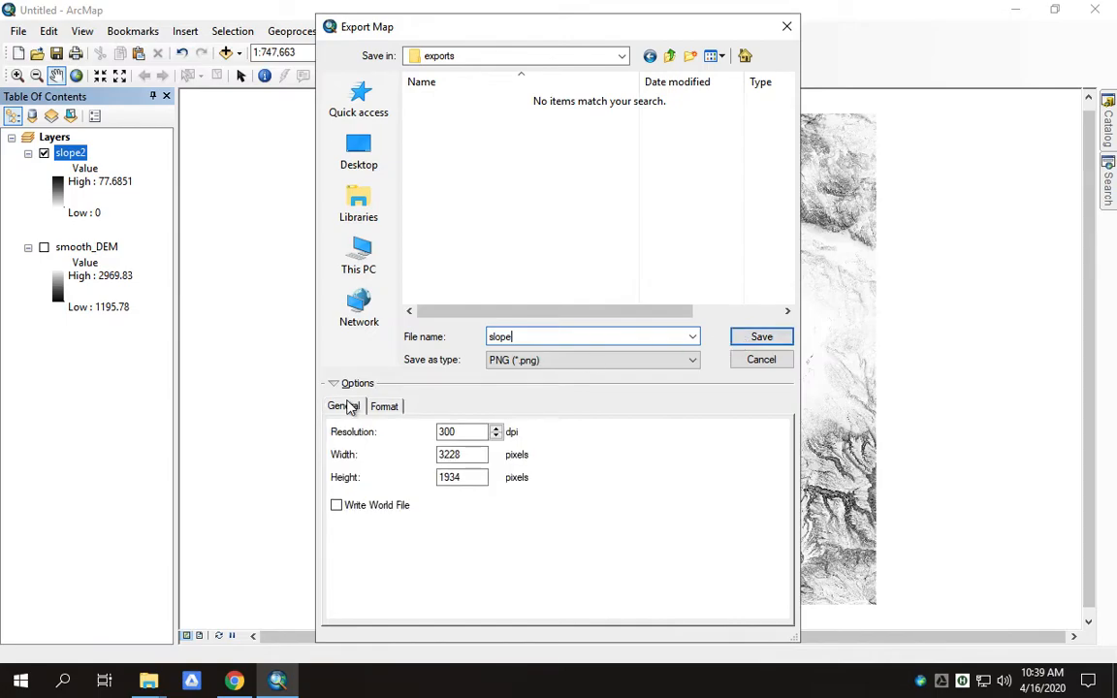
left_click(764, 337)
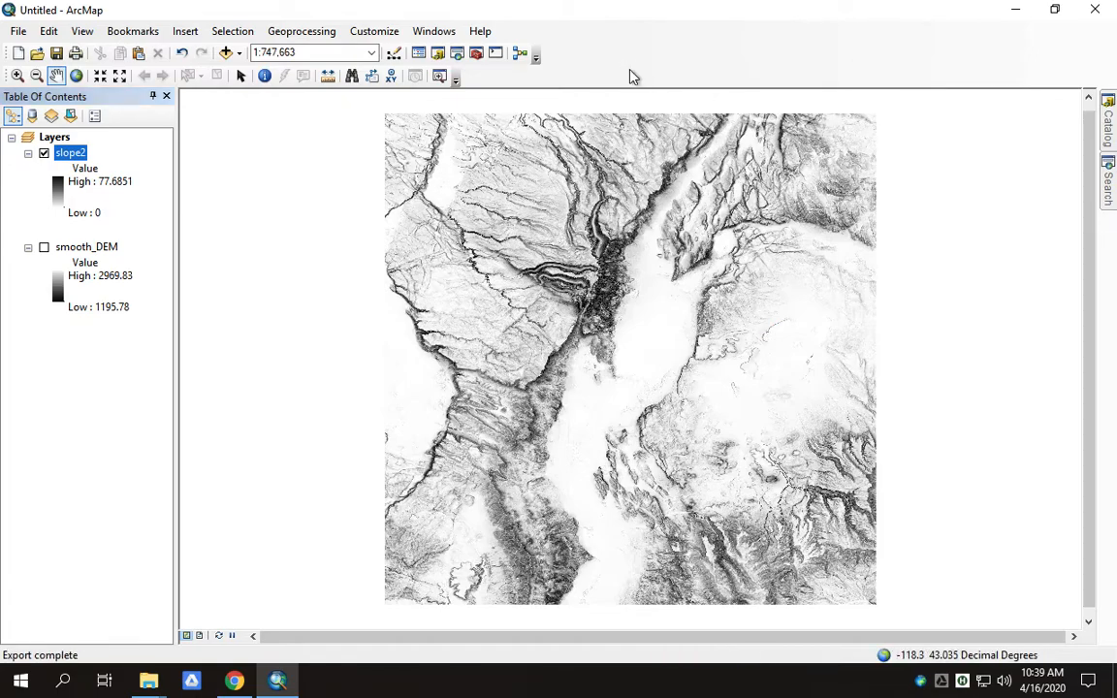
- Remove slope2 from the map and make smooth_DEM visible again
right_click(67, 155)
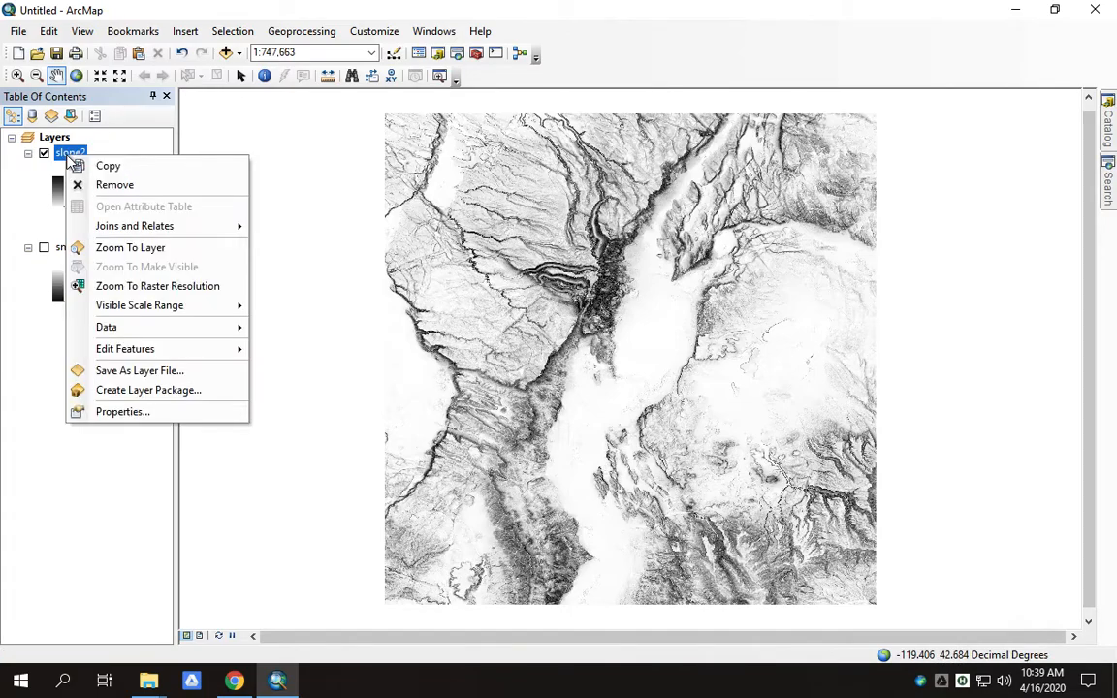
left_click(114, 185)
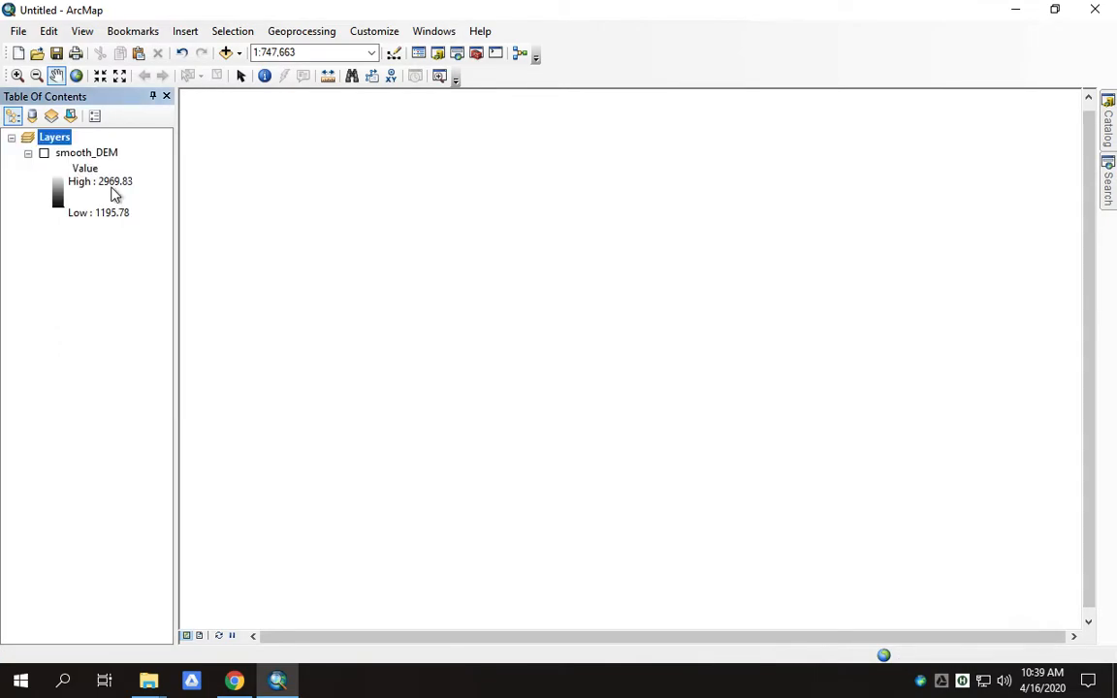
left_click(44, 153)
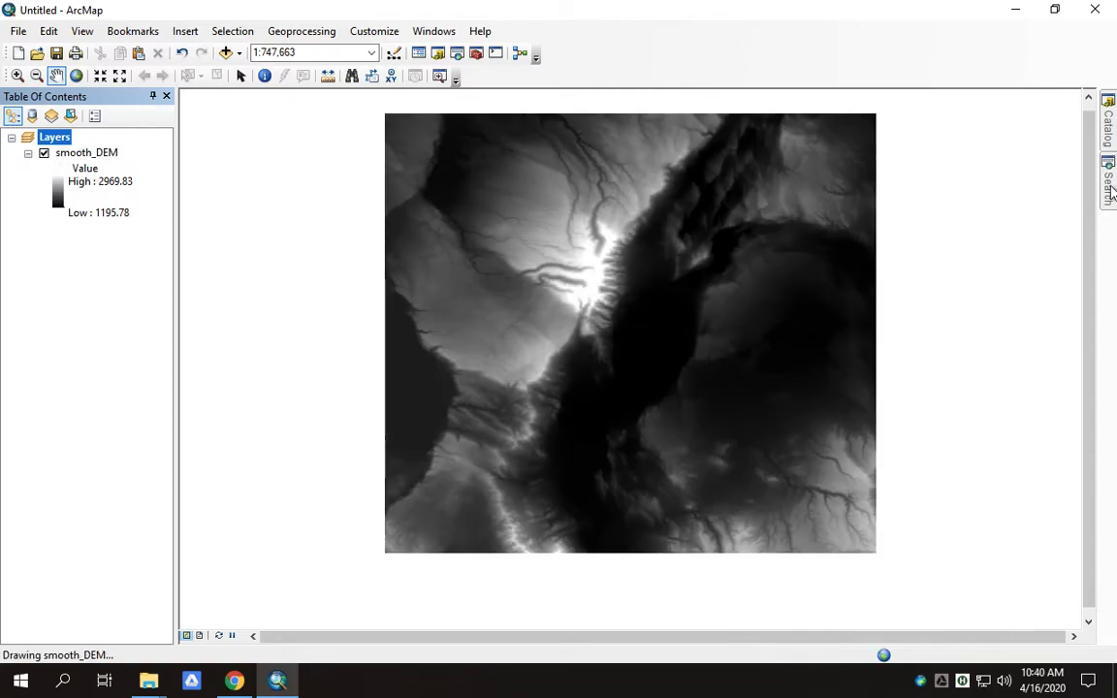
- Search for 'hillshade' and open the Spatial Analyst Hillshade tool
left_click(1109, 184)
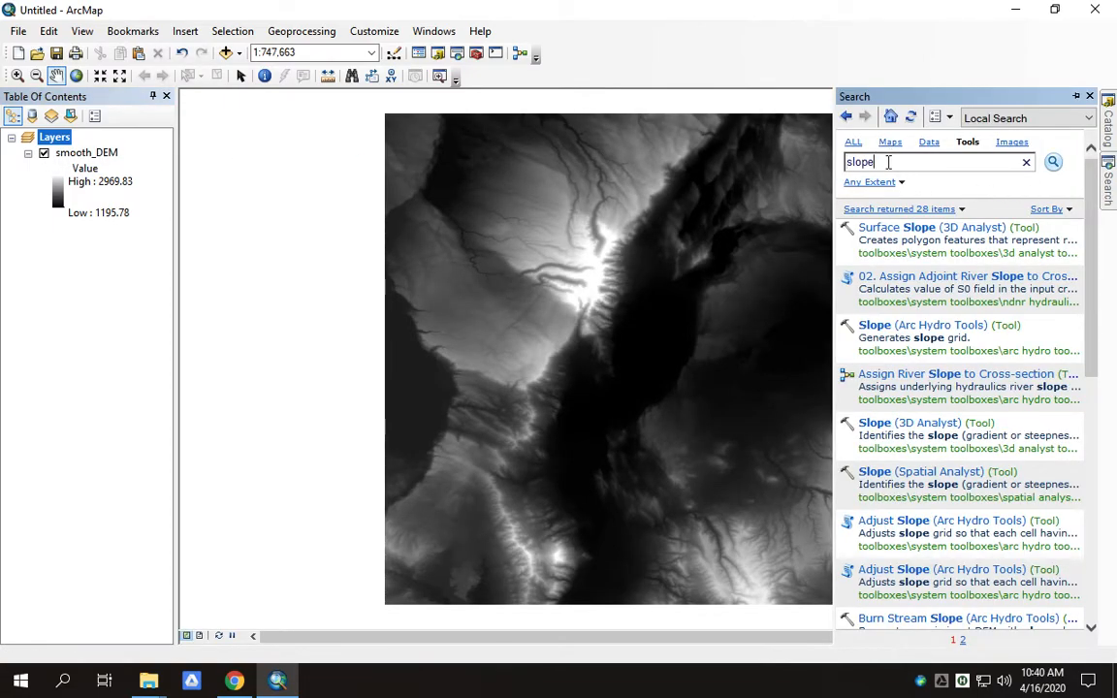
double_click(840, 162)
type("hillshade")
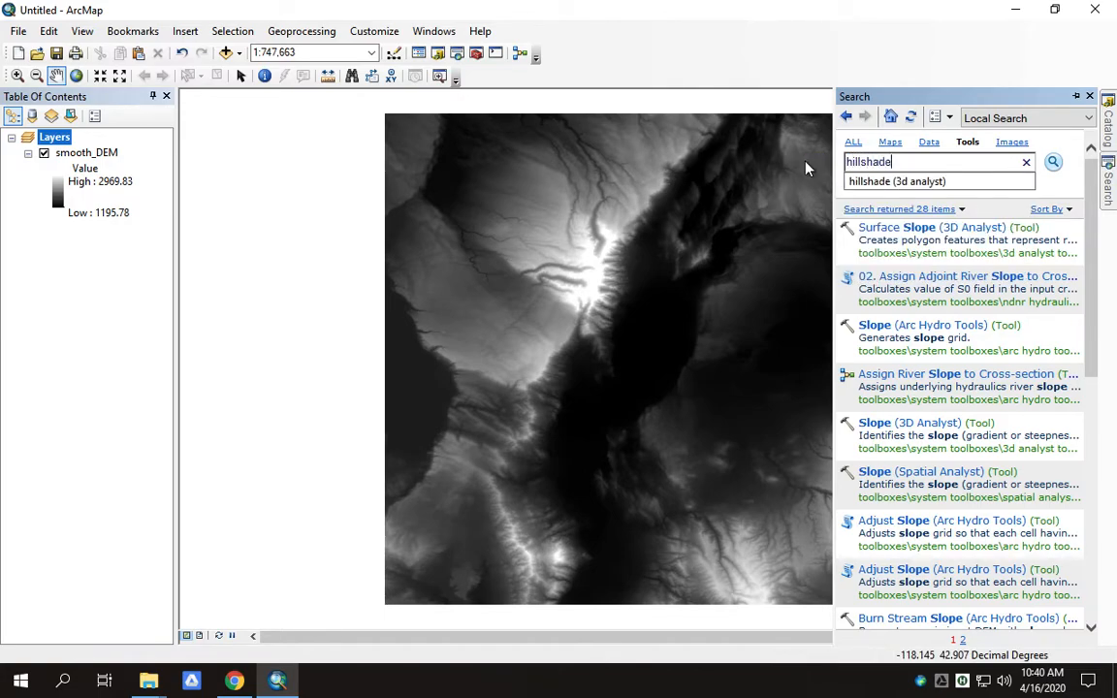
key("Return")
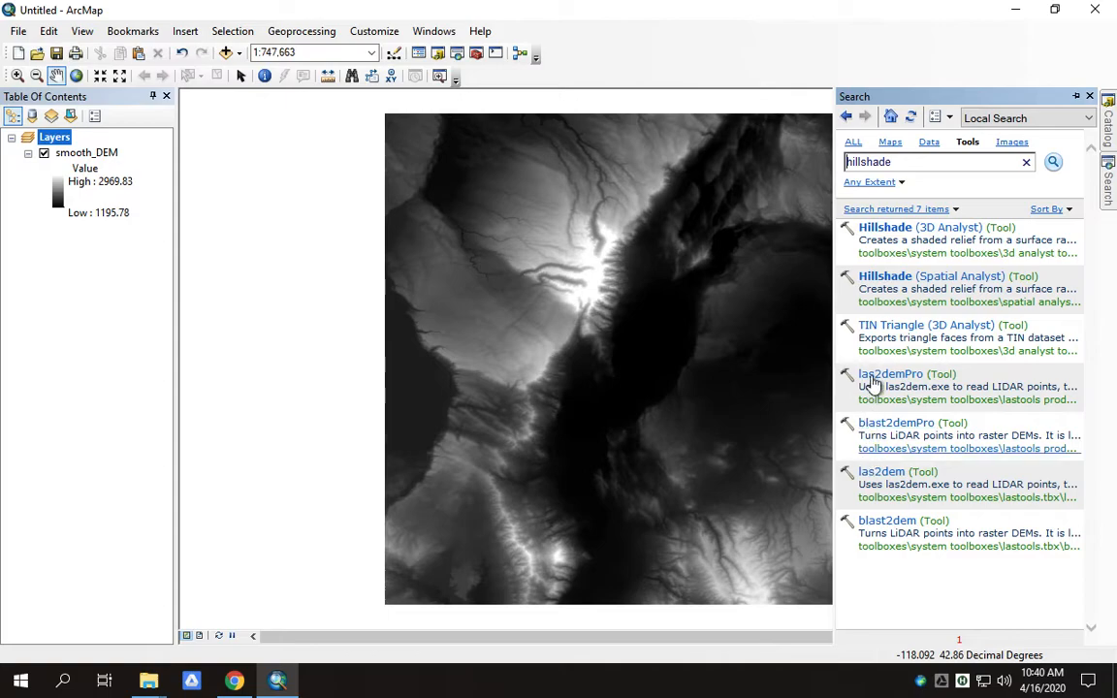
left_click(885, 278)
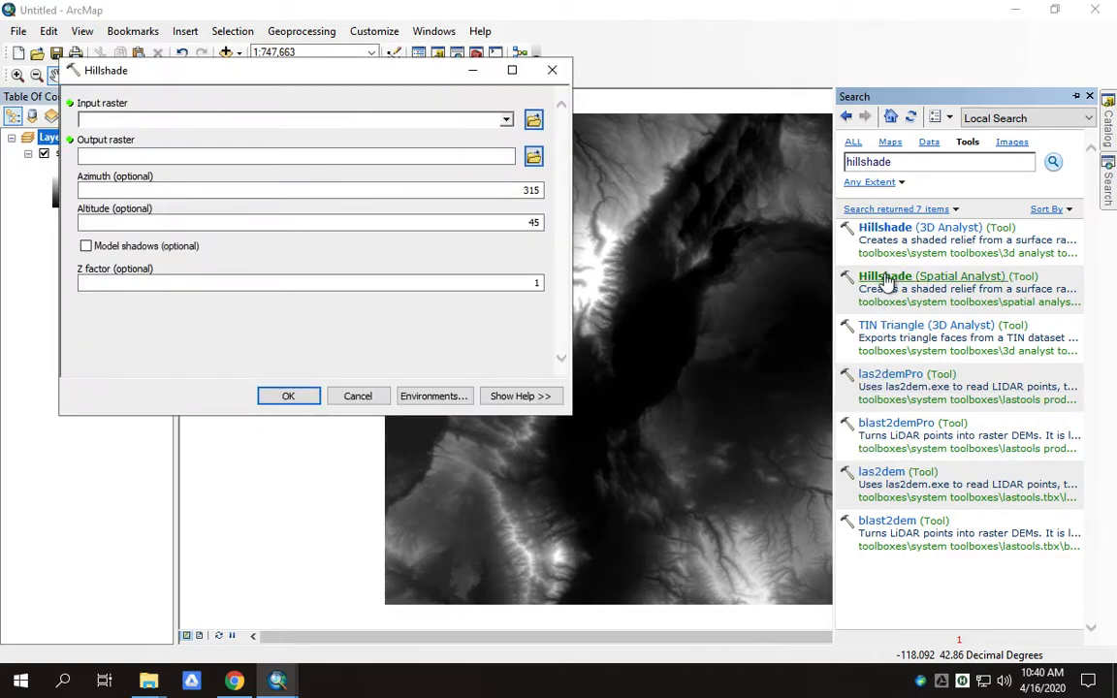
- Run Hillshade on smooth_DEM with output outputs\hillshade2, then switch to the Stickies notes
left_click(507, 120)
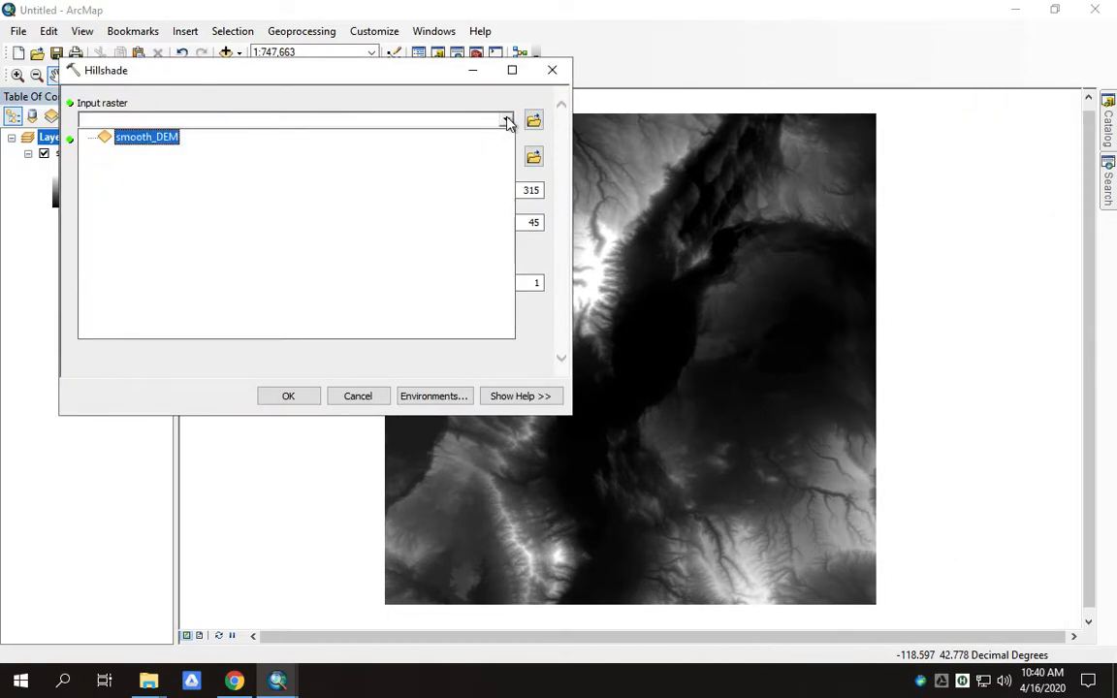
left_click(137, 142)
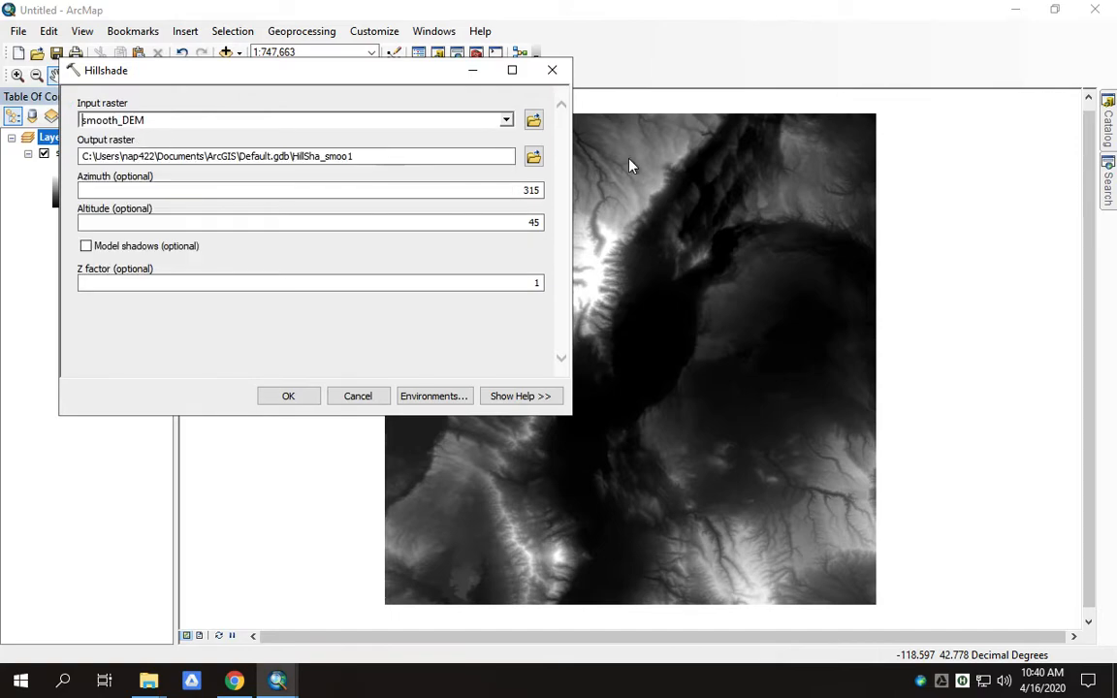
left_click(534, 158)
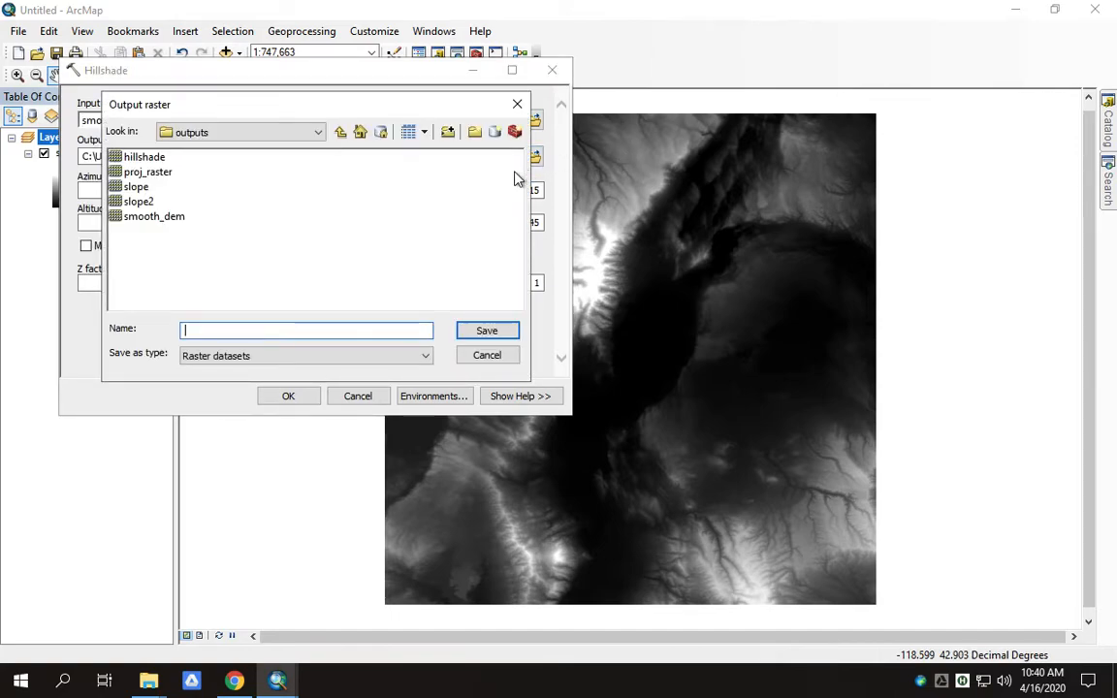
left_click(135, 155)
left_click(225, 330)
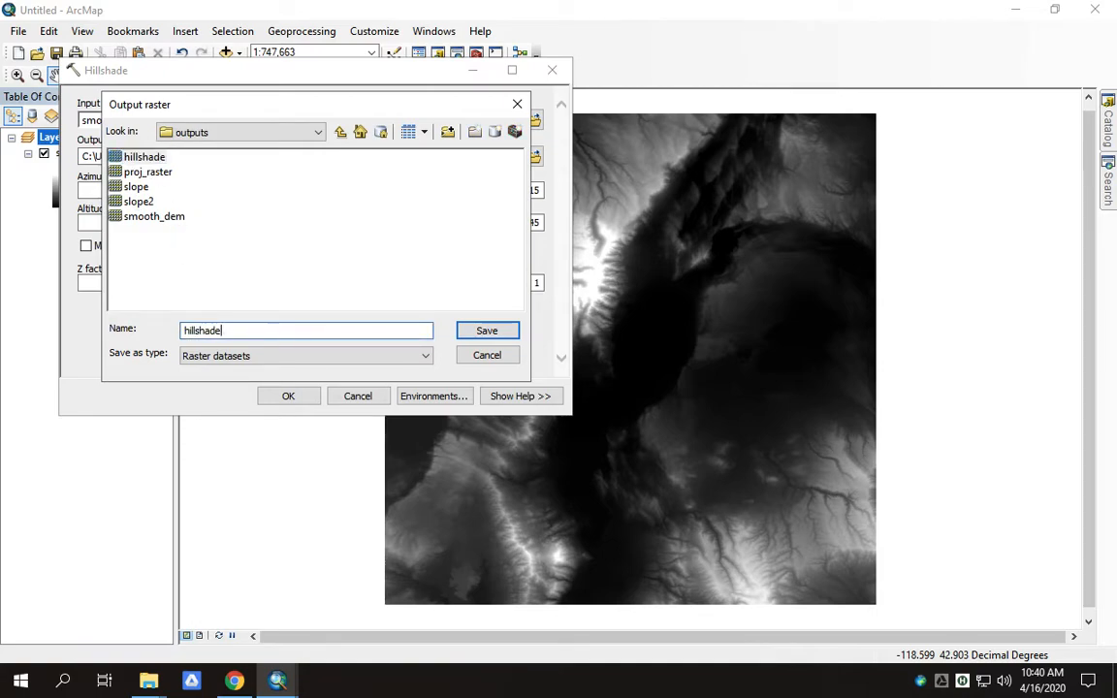
type("2")
left_click(481, 333)
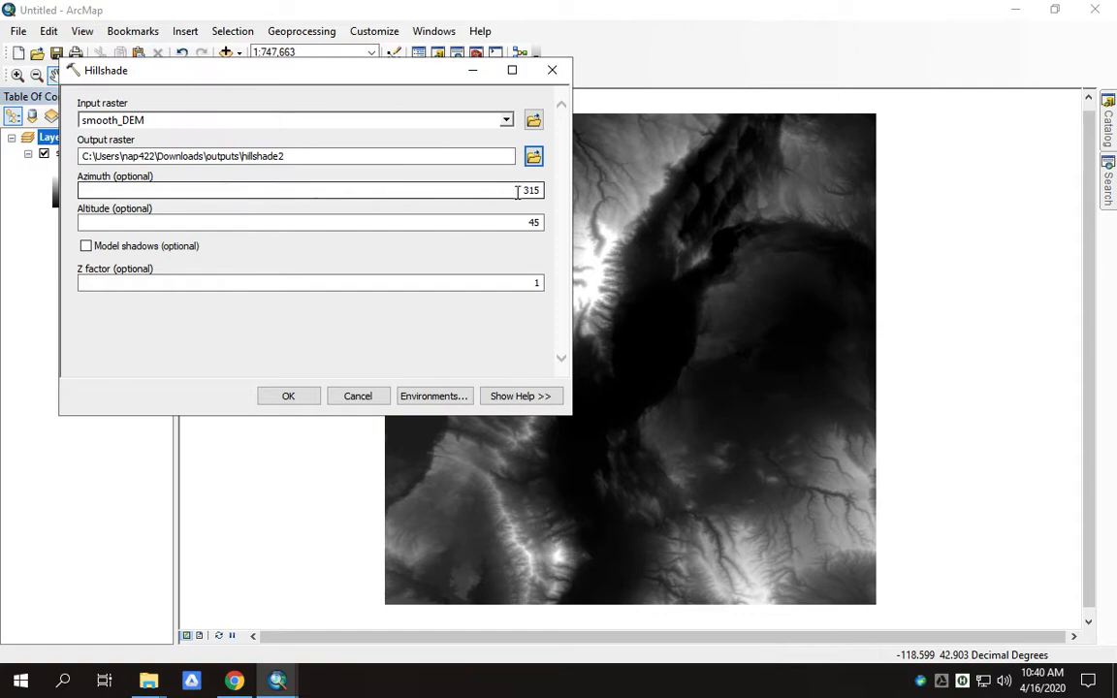
left_click(288, 396)
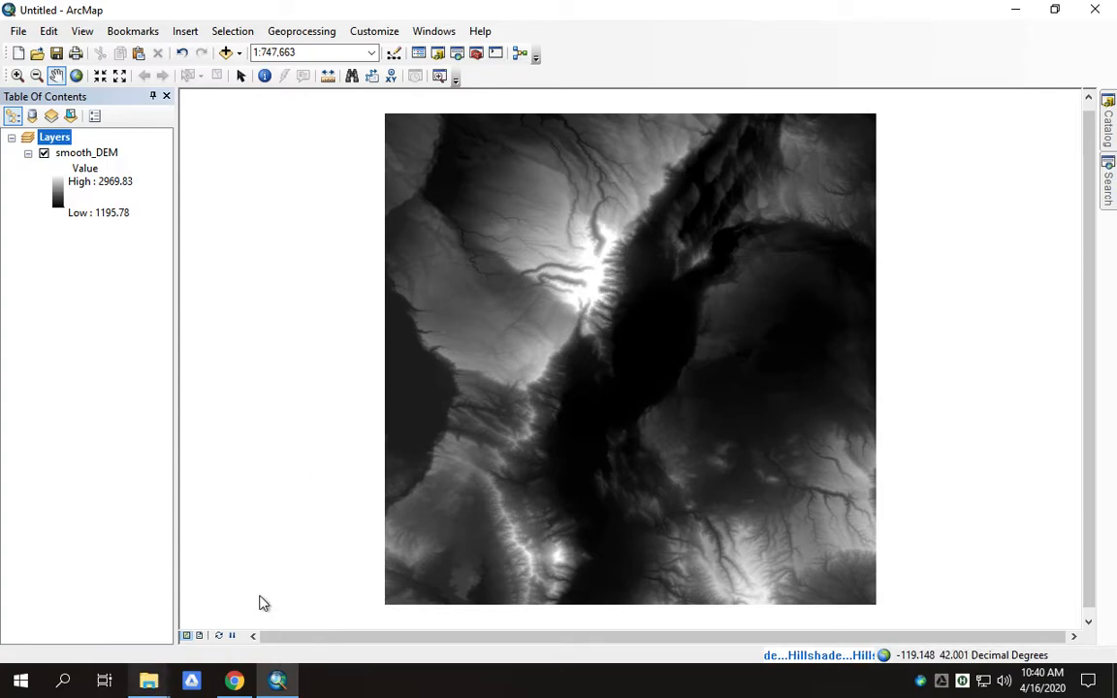
key("ctrl+Up")
left_click(214, 448)
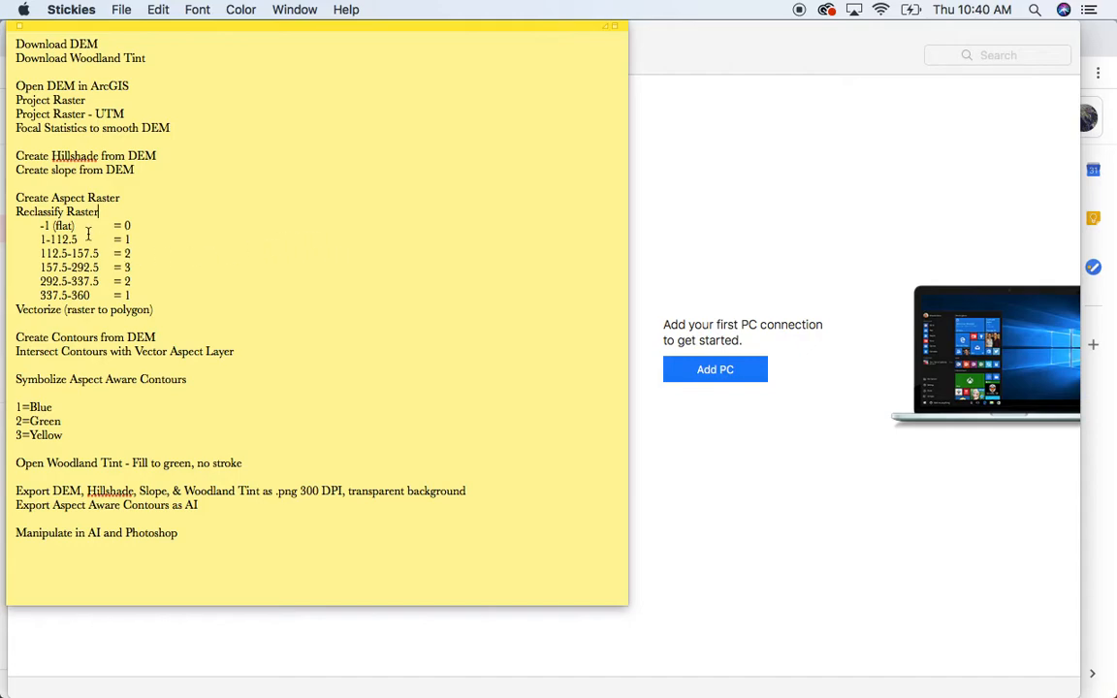
- Highlight the Reclassify step in the Stickies notes, then return to ArcMap's remote desktop
left_click_drag(65, 211, 14, 208)
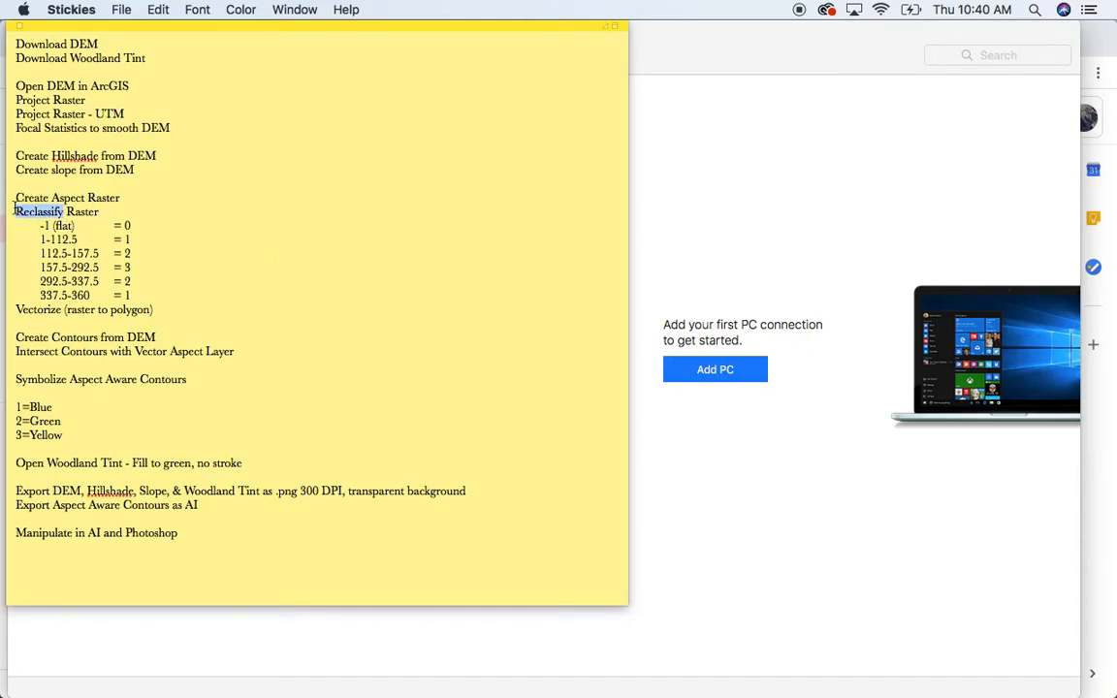
left_click(102, 211)
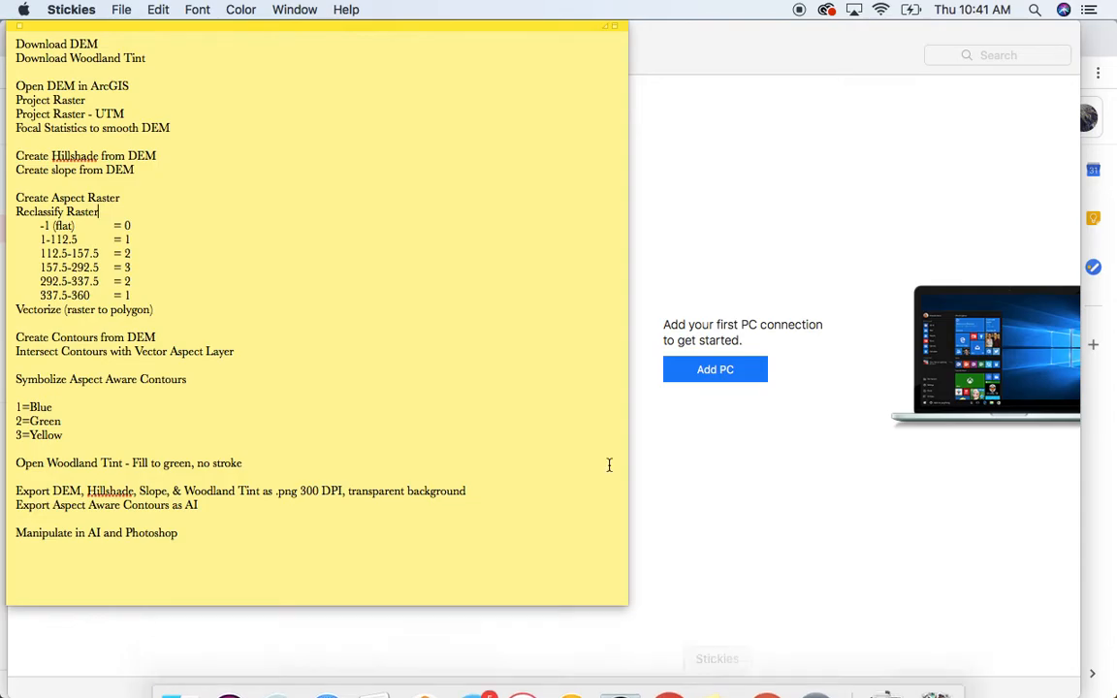
key("ctrl+Up")
left_click(504, 49)
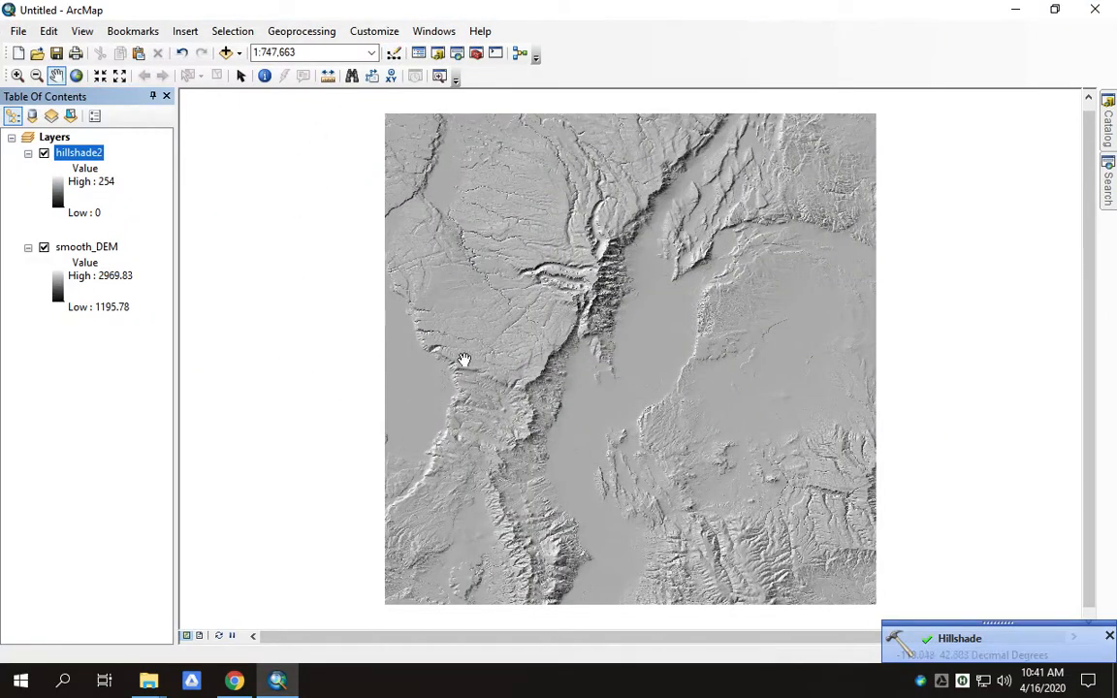
- Zoom into the hillshade's central ridge and steep escarpment, then step back twice to the full extent
left_click(16, 77)
left_click_drag(651, 348, 698, 403)
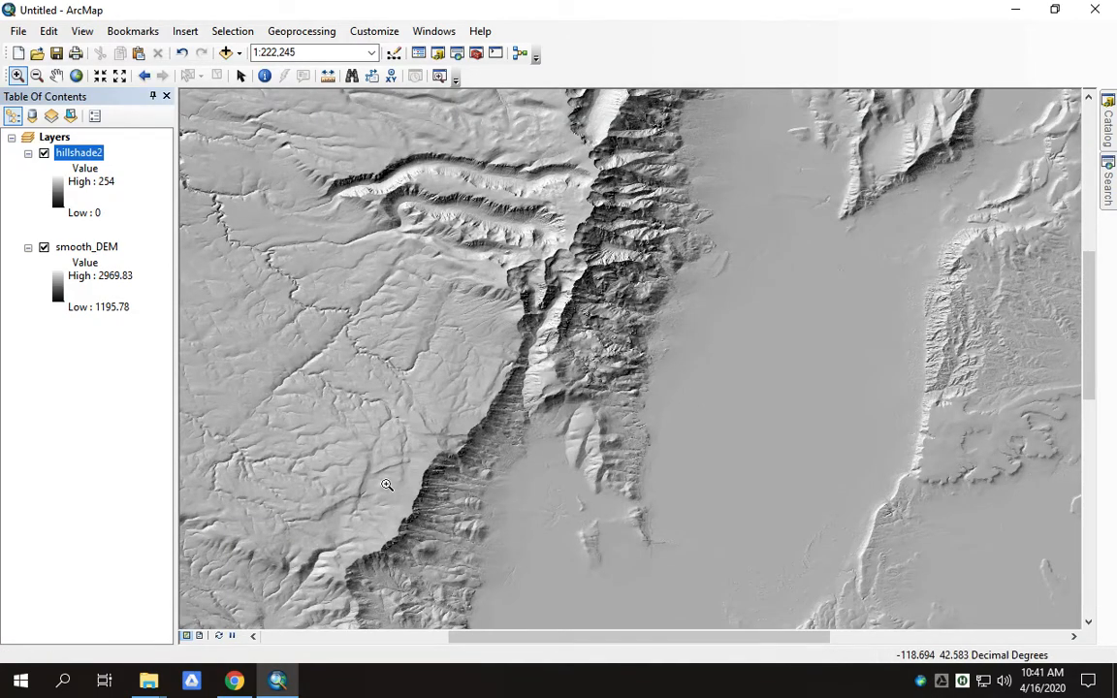
left_click_drag(376, 452, 503, 572)
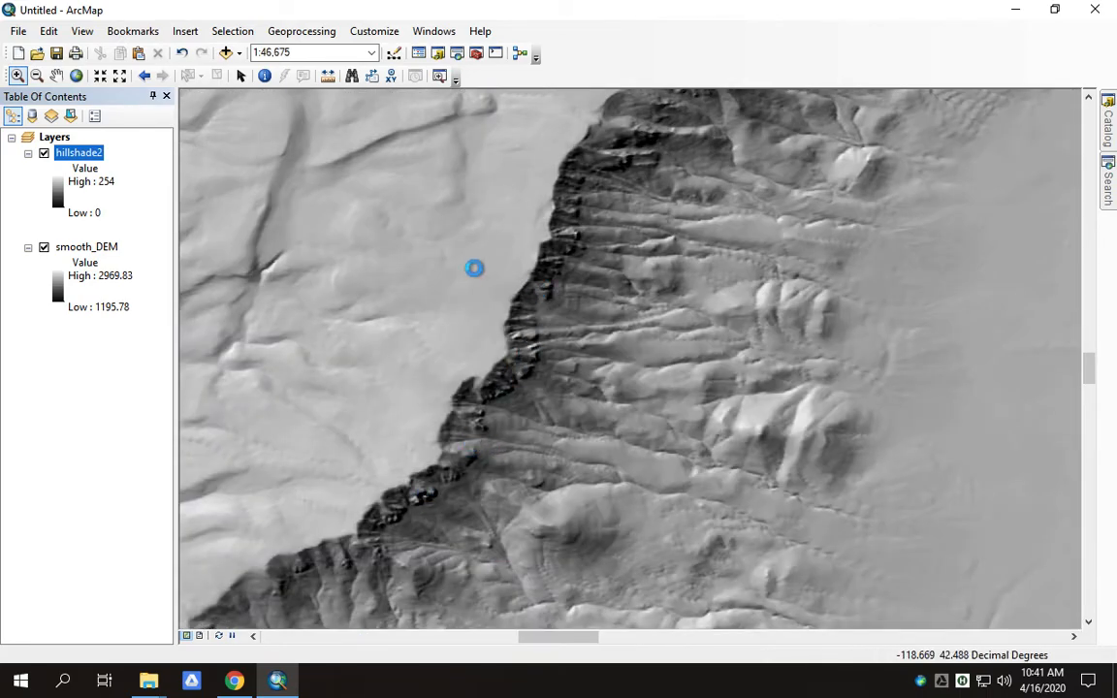
left_click(143, 77)
left_click(146, 77)
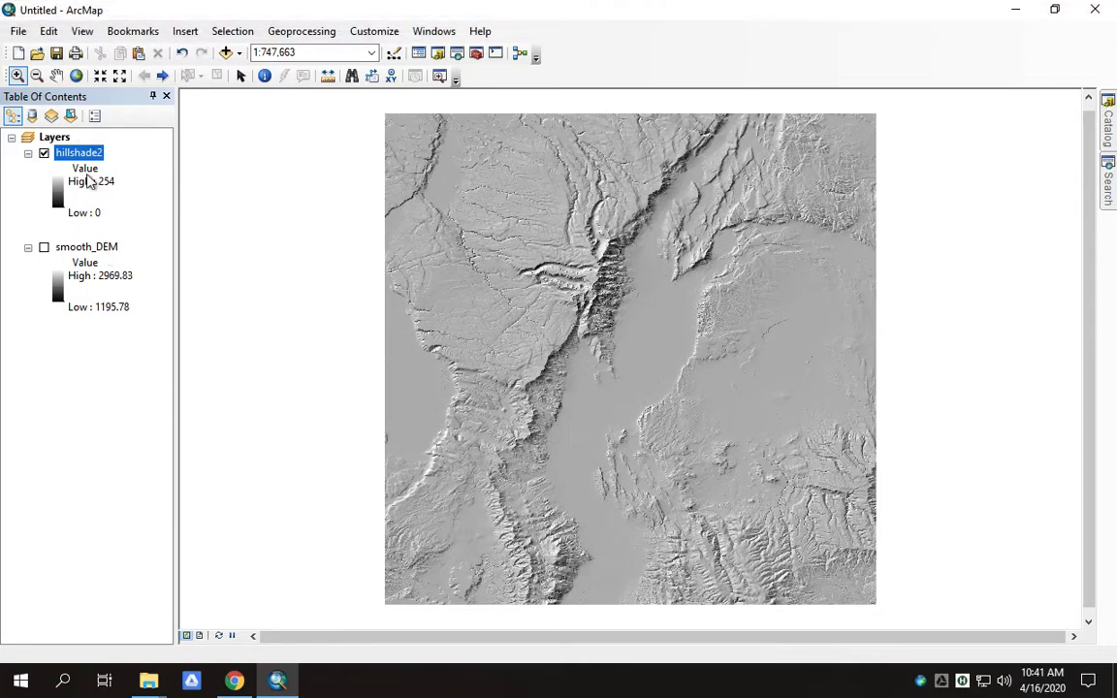
- Export the map through File > Export Map as a 300 dpi PNG named 'hillshade'
left_click(19, 31)
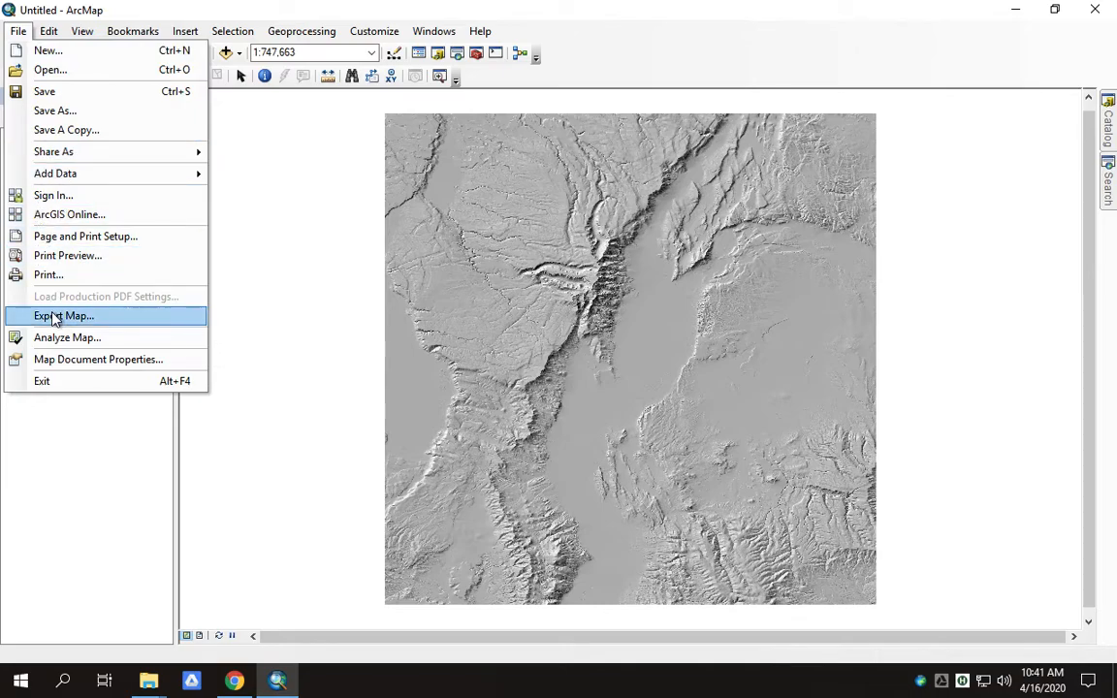
left_click(55, 316)
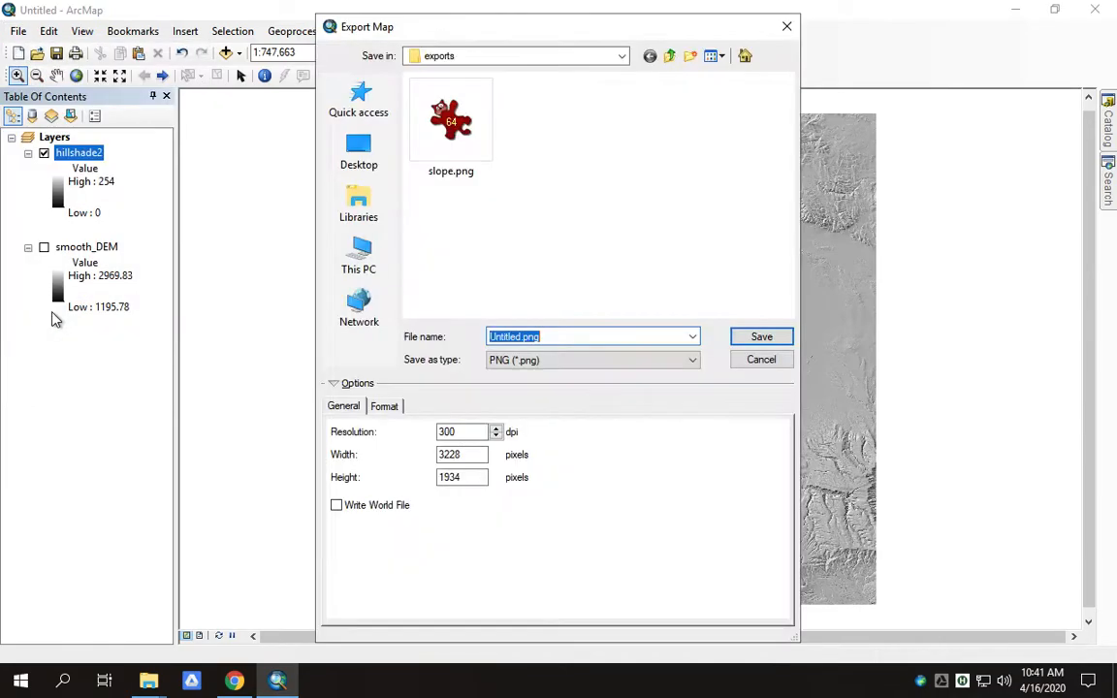
type("hillshade")
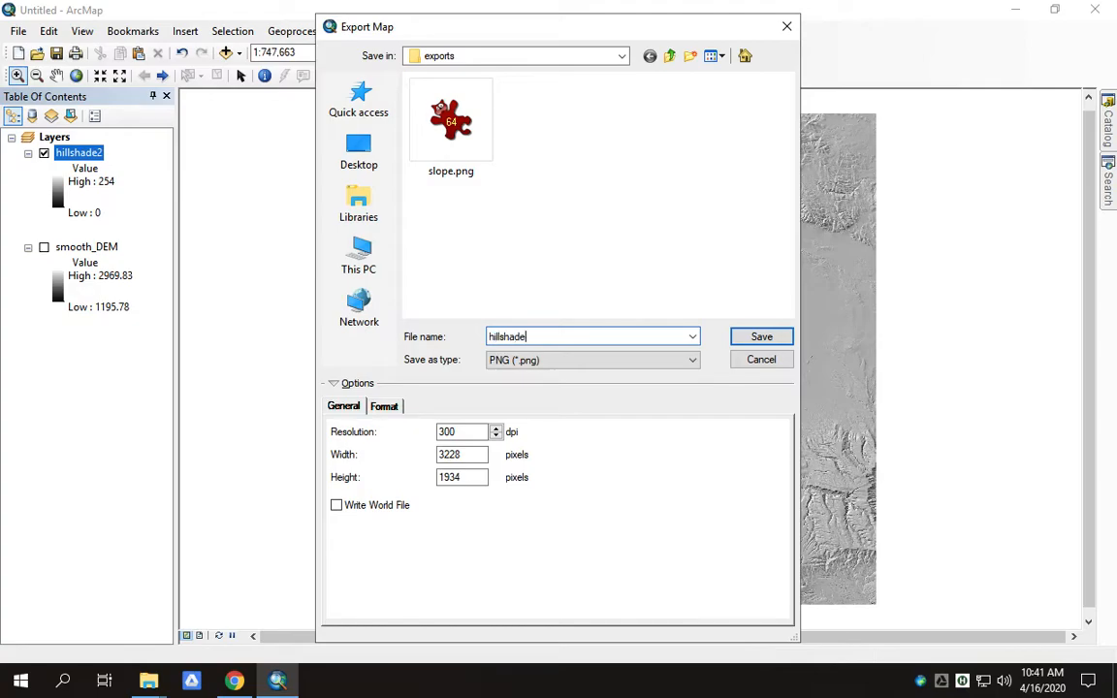
key("Return")
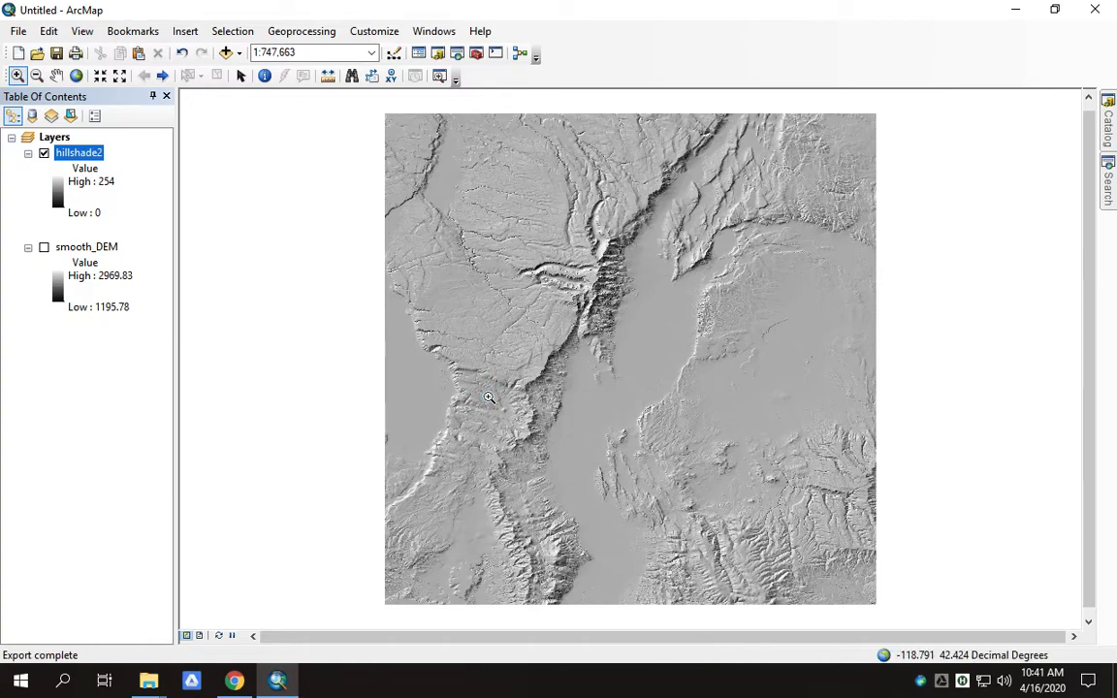
- Hide hillshade2 and open the Spatial Analyst Aspect tool by searching for 'aspect'
left_click(44, 154)
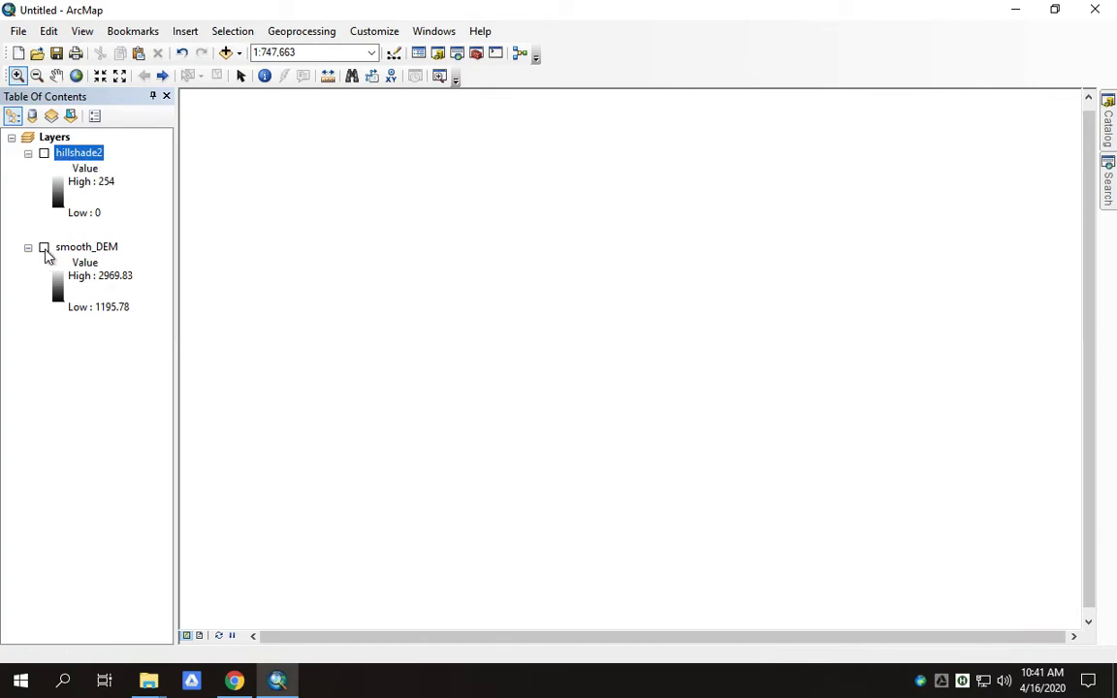
left_click(1108, 184)
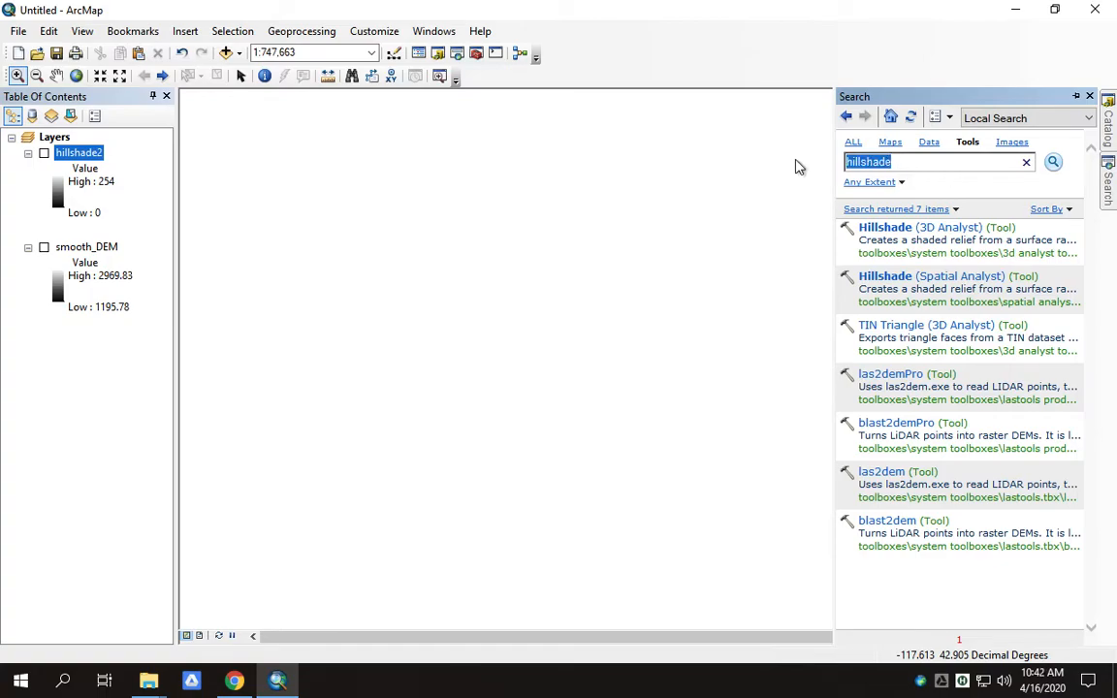
type("aspect")
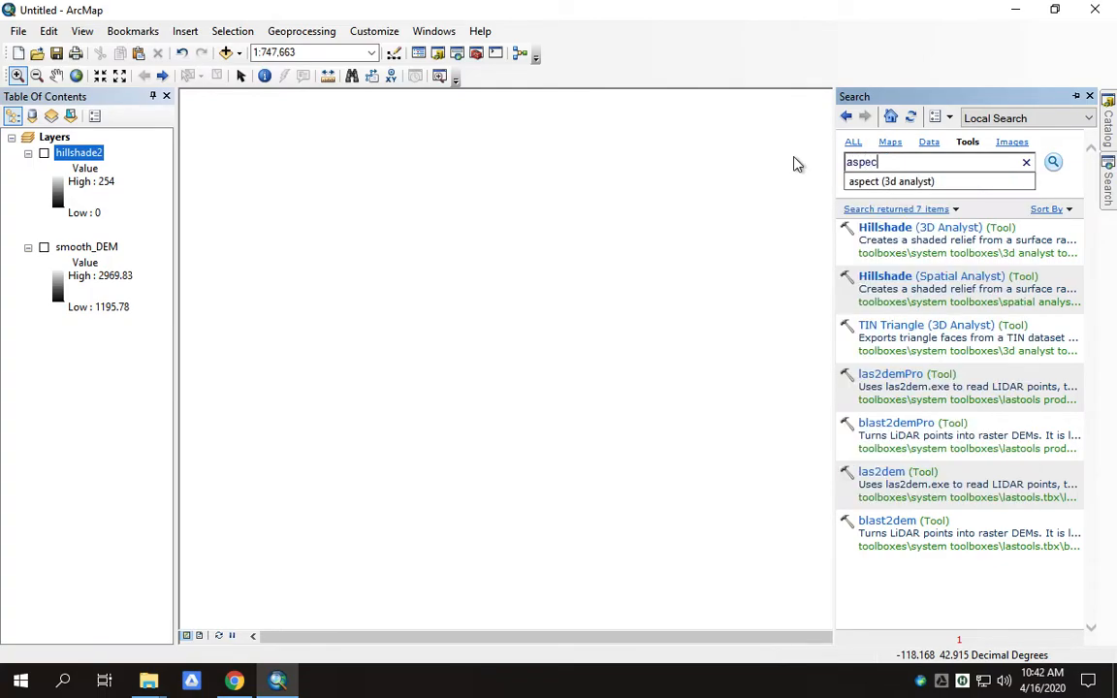
left_click(969, 145)
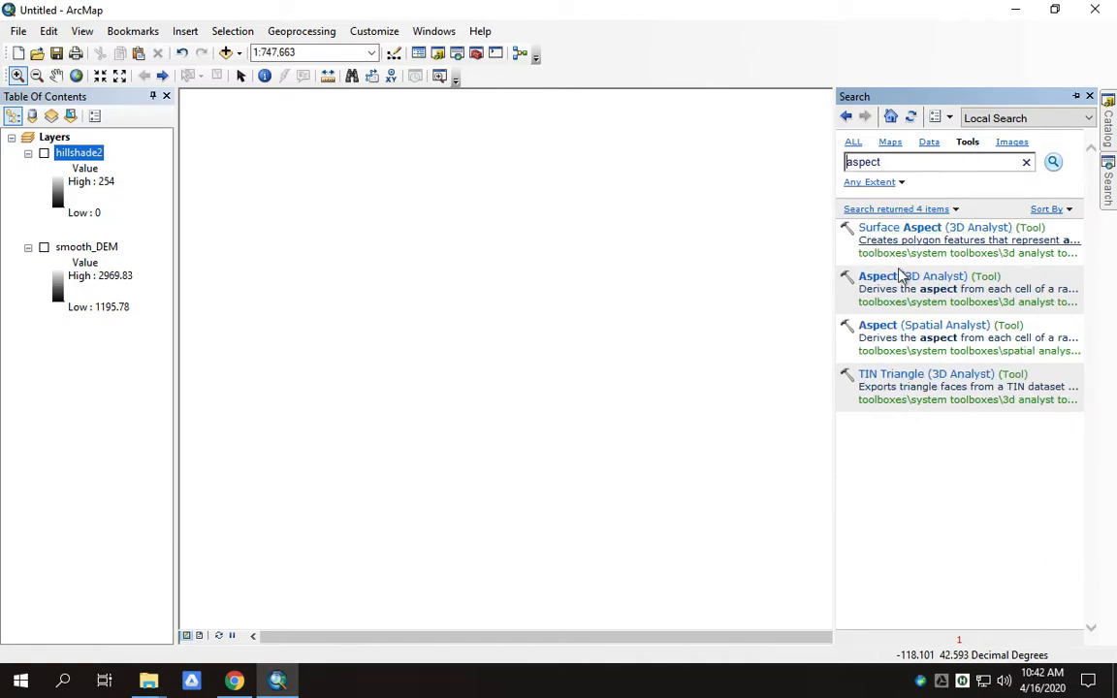
left_click(890, 329)
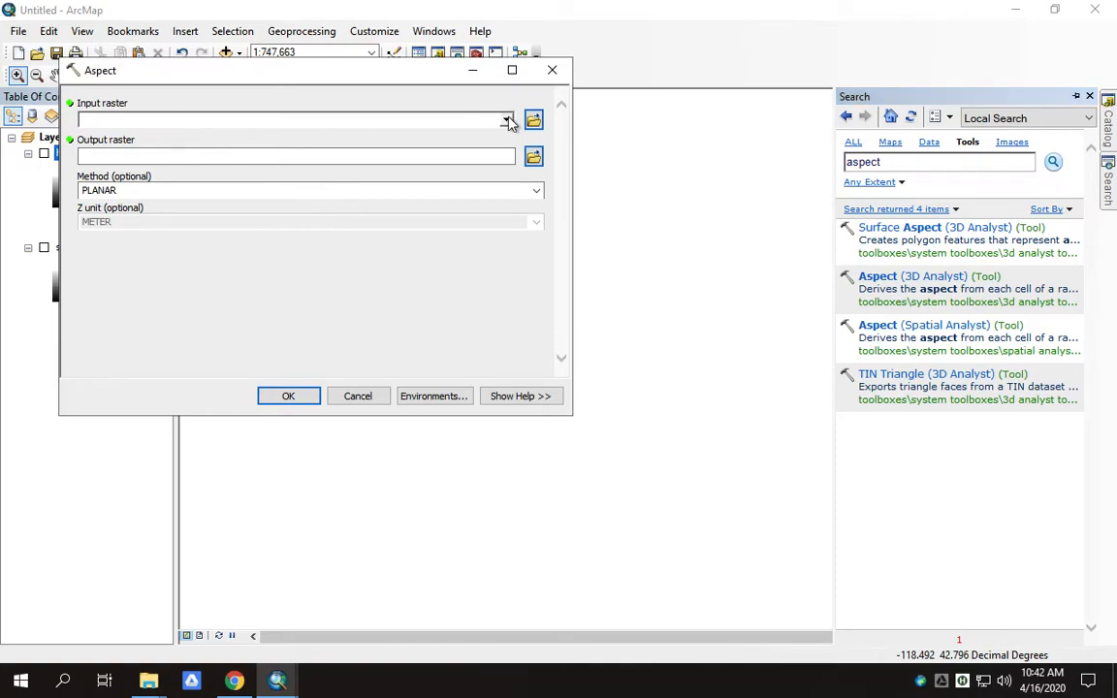
- Run Aspect on smooth_DEM with the PLANAR method, saving the output as 'aspect'
left_click(506, 121)
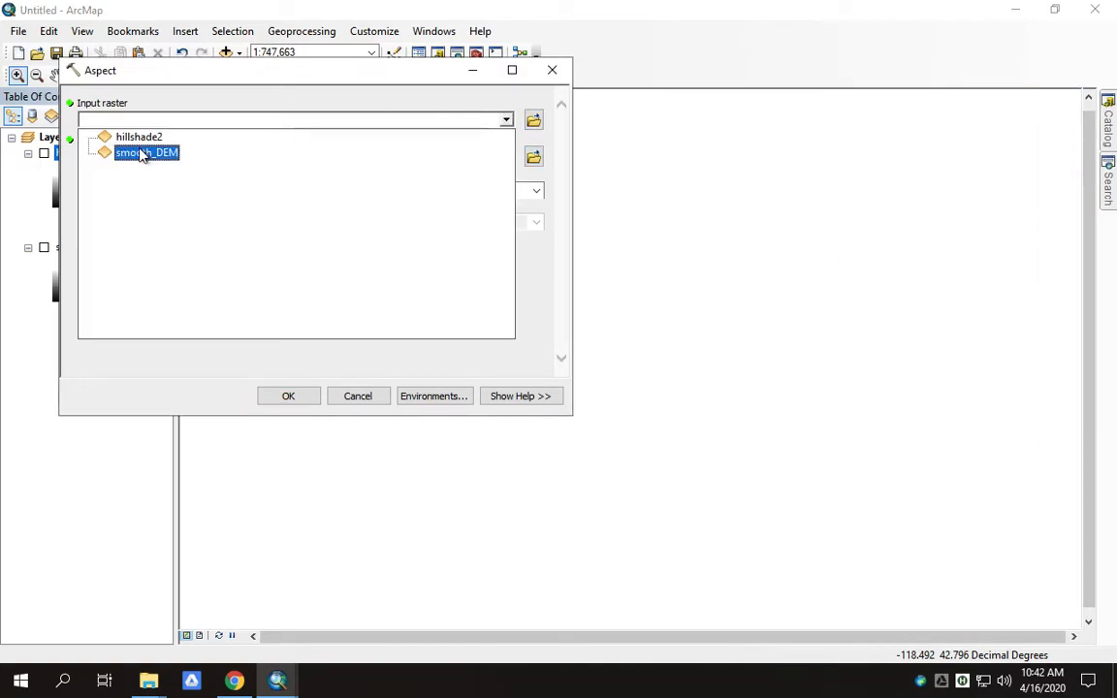
left_click(135, 153)
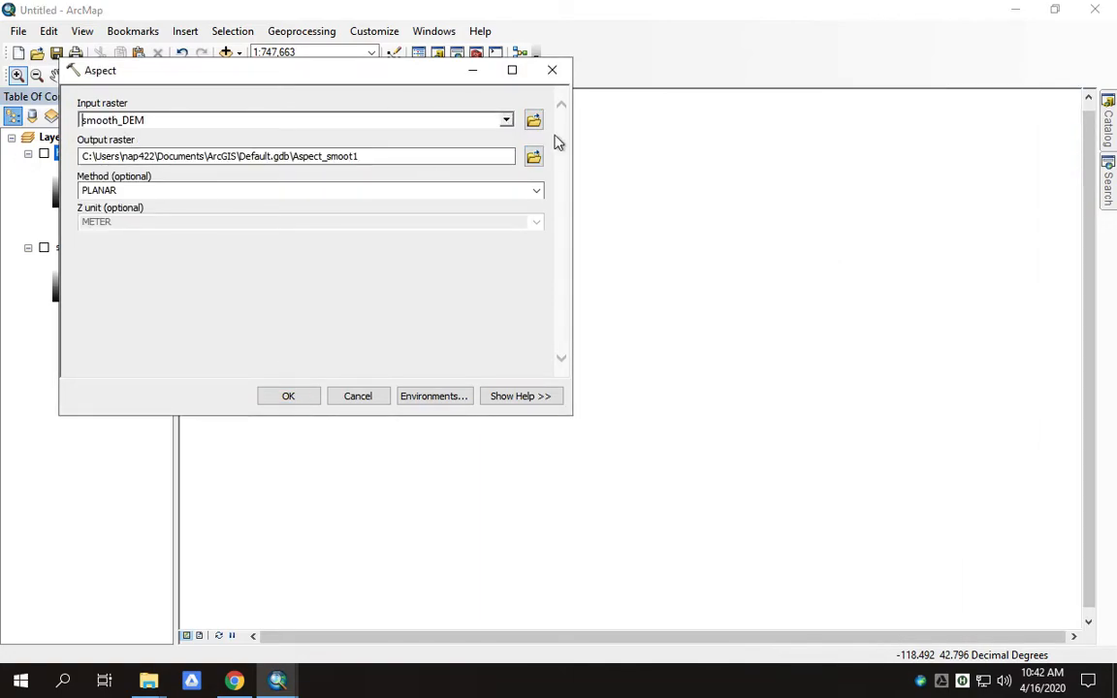
left_click(534, 157)
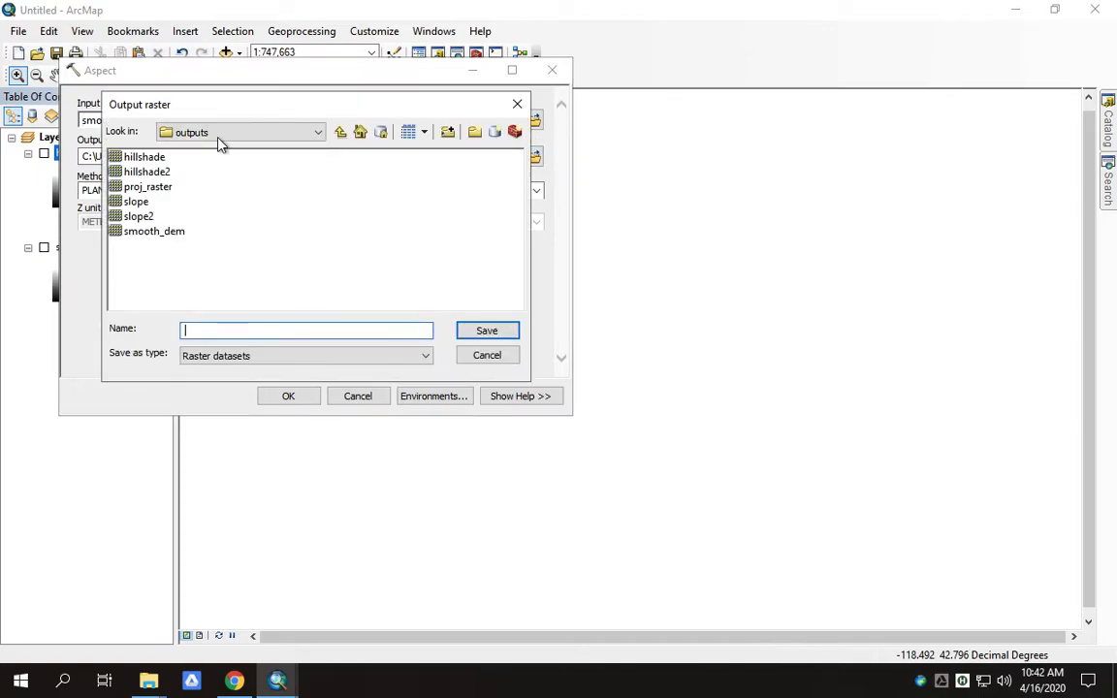
type("aspect")
key("Return")
left_click(538, 192)
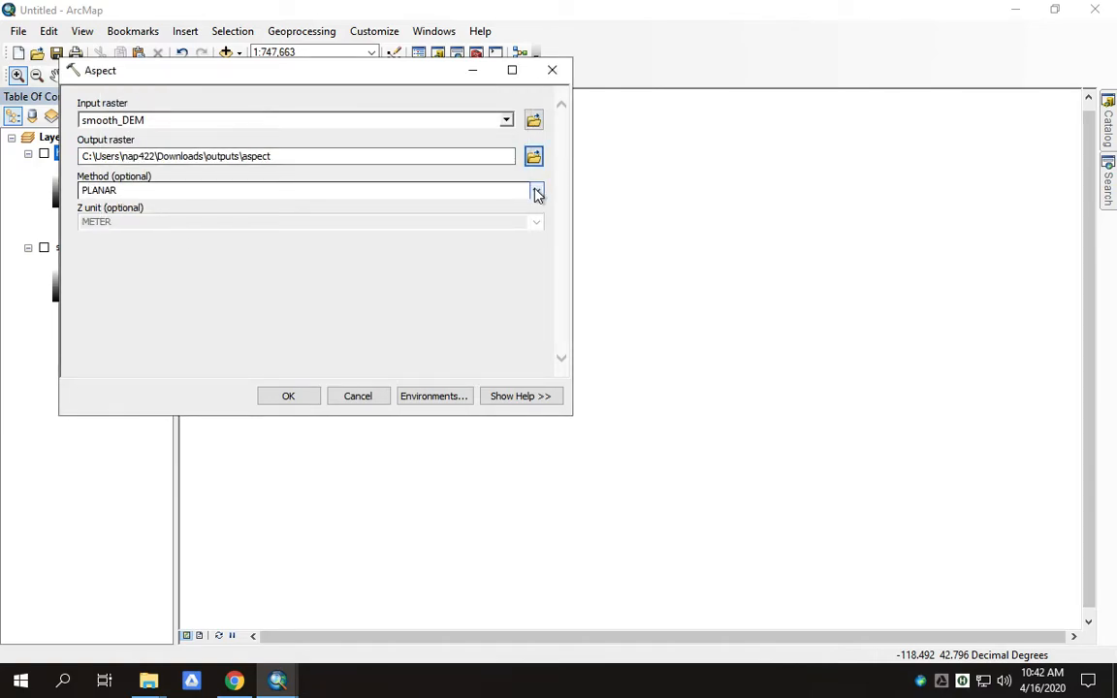
left_click(102, 209)
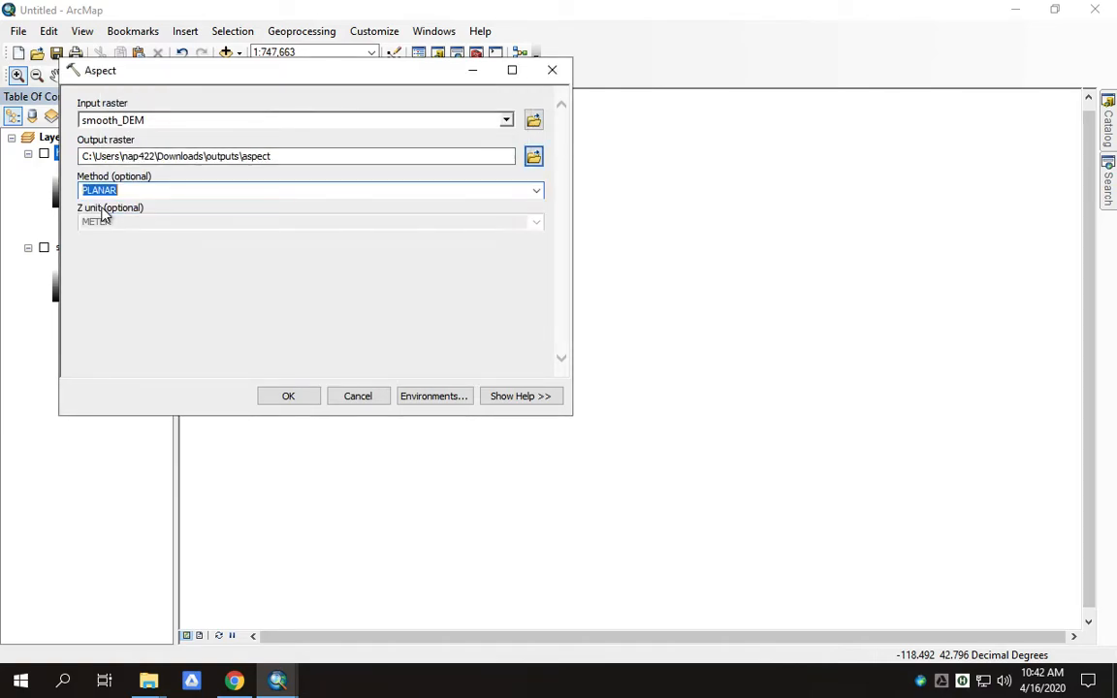
left_click(289, 394)
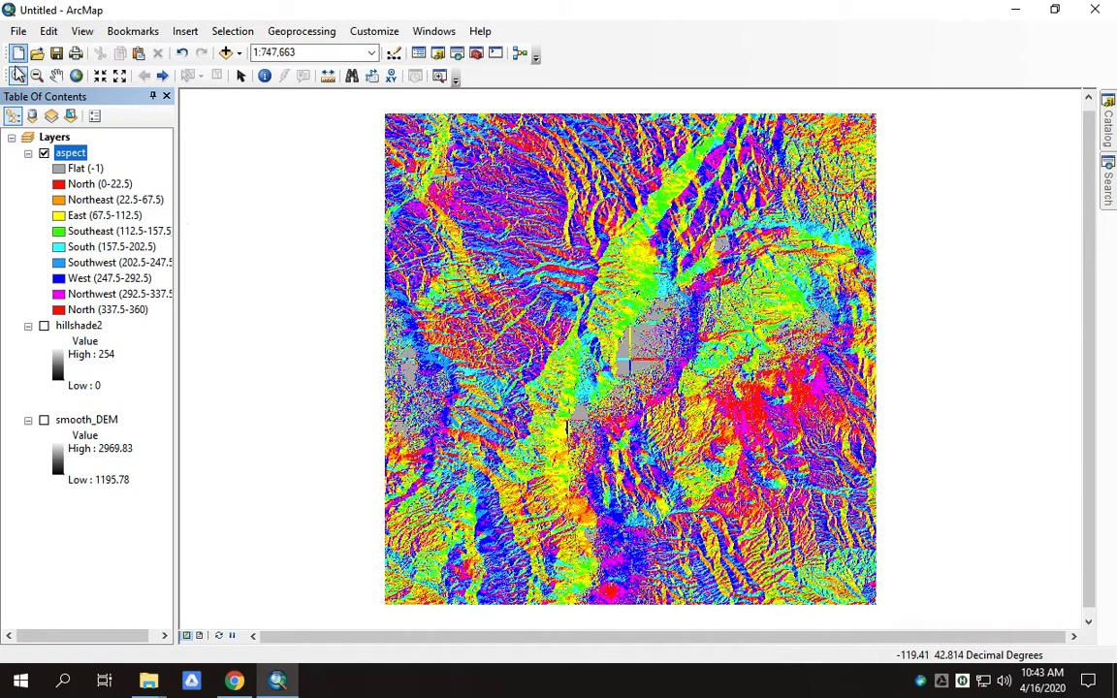
- Zoom into the centre of the aspect raster and toggle aspect and hillshade2 to compare, ending with only aspect shown
left_click_drag(615, 308, 691, 402)
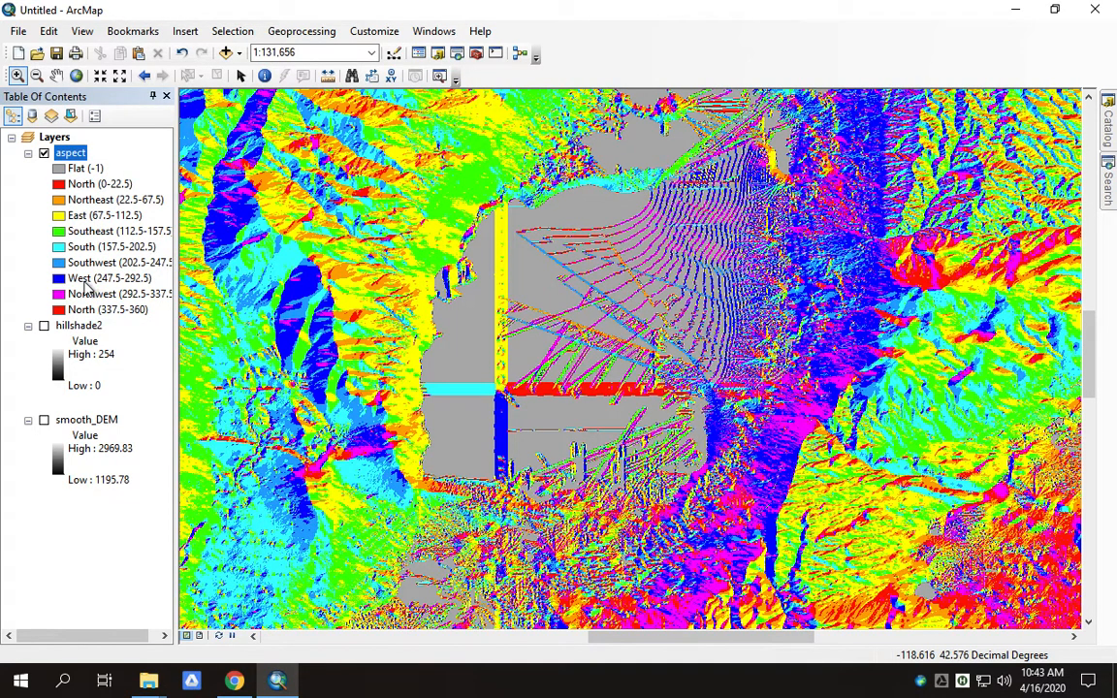
left_click(43, 153)
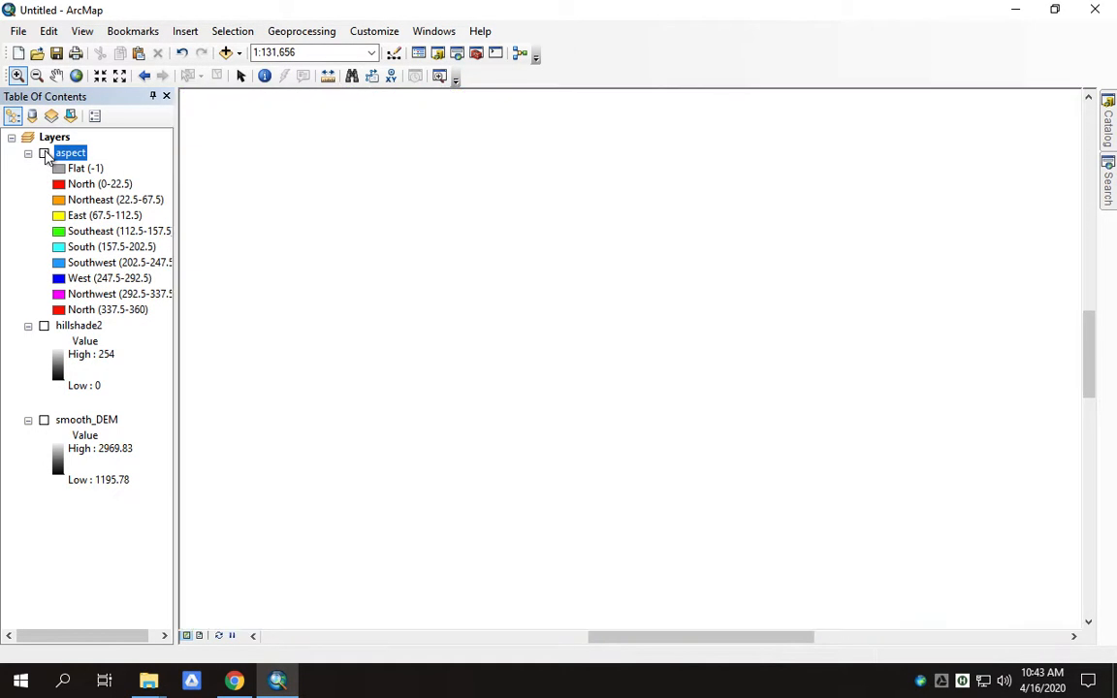
left_click(43, 326)
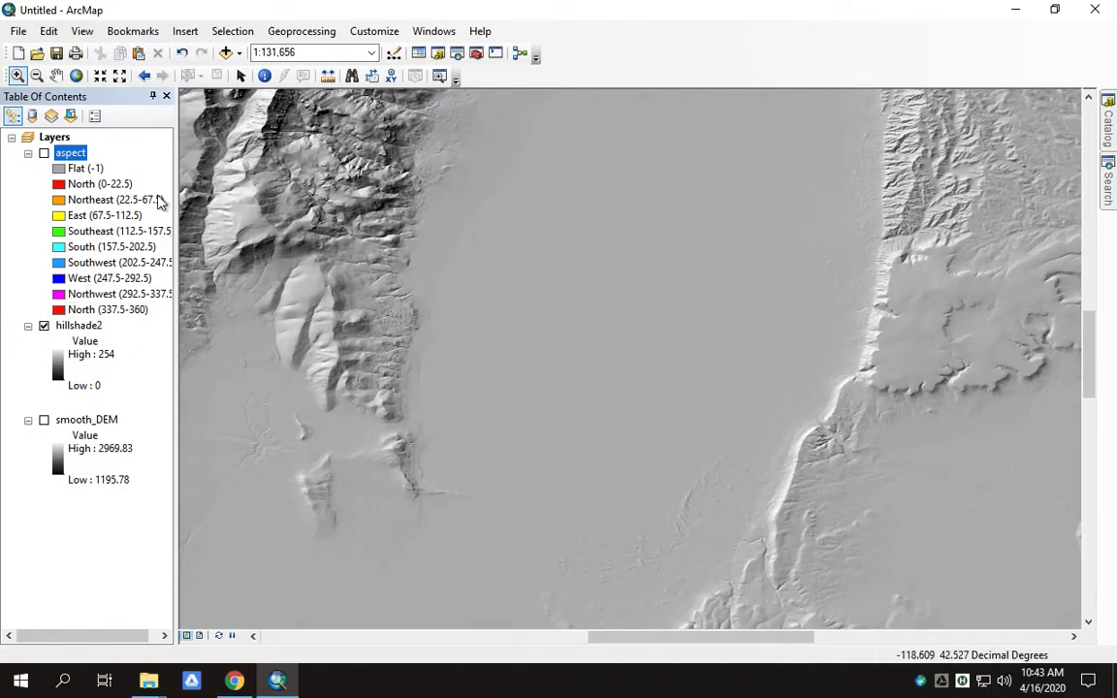
left_click(44, 154)
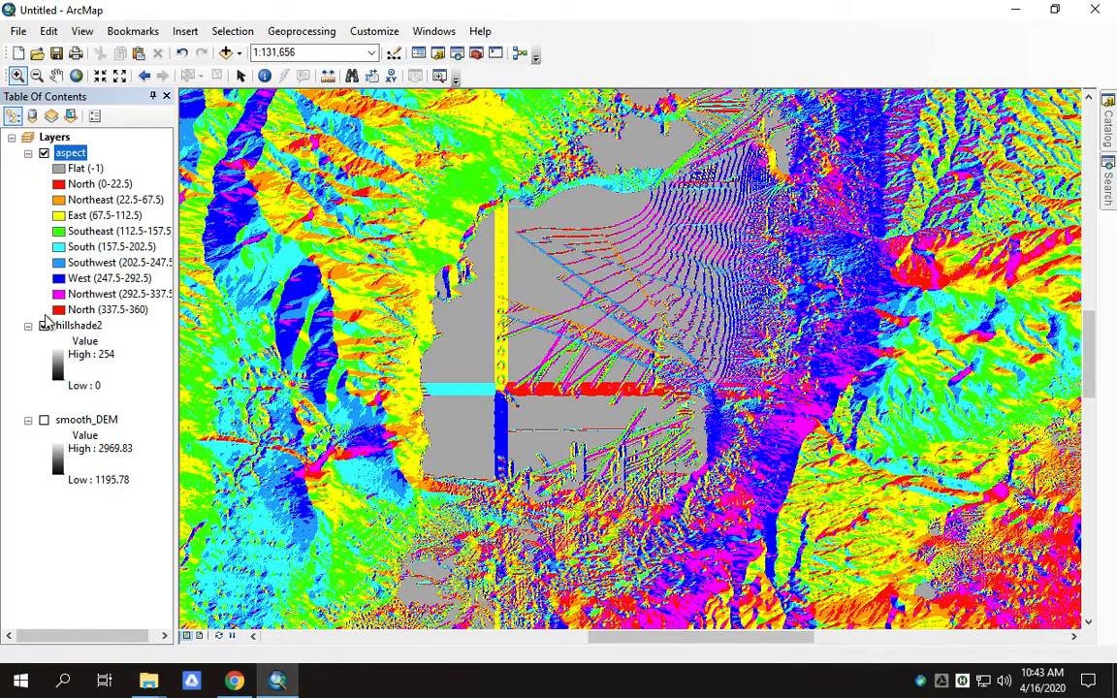
left_click(44, 325)
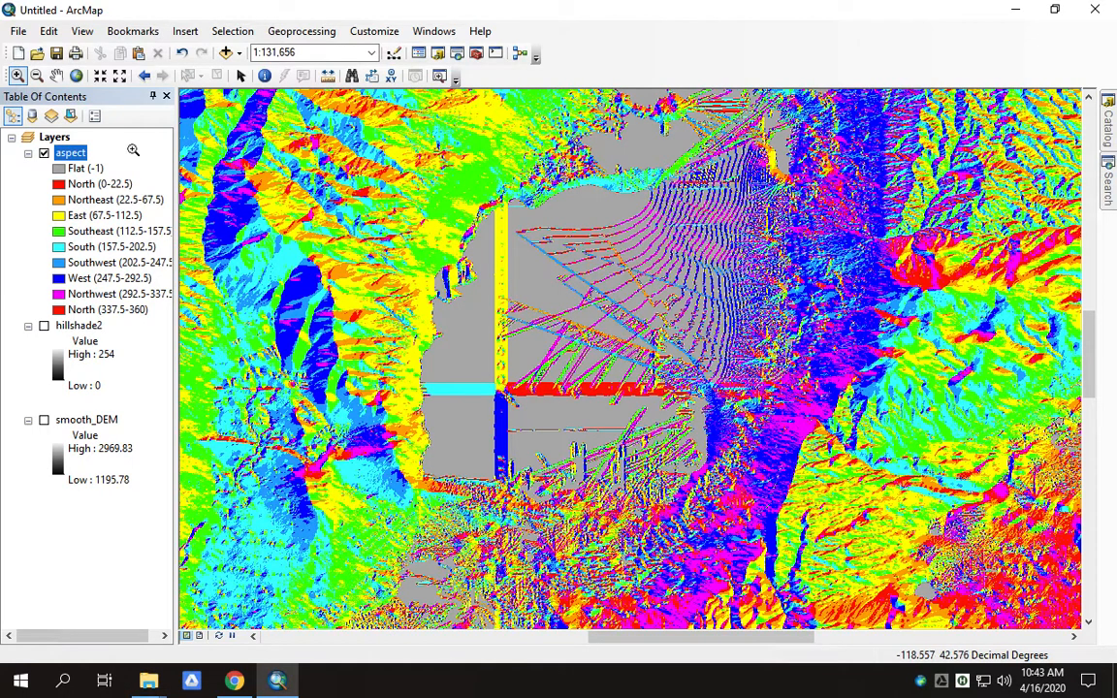
- Search for 'reclassif', open the Spatial Analyst Reclassify tool, and set aspect as the input raster
left_click(1108, 188)
left_click(894, 165)
double_click(894, 165)
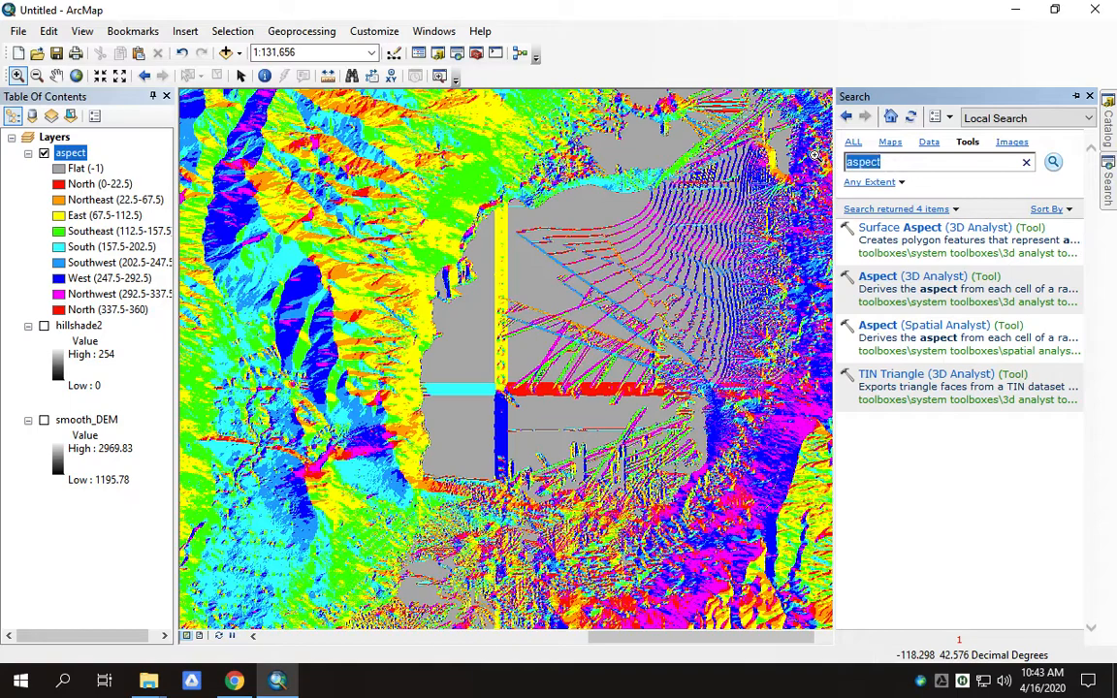
type("recla")
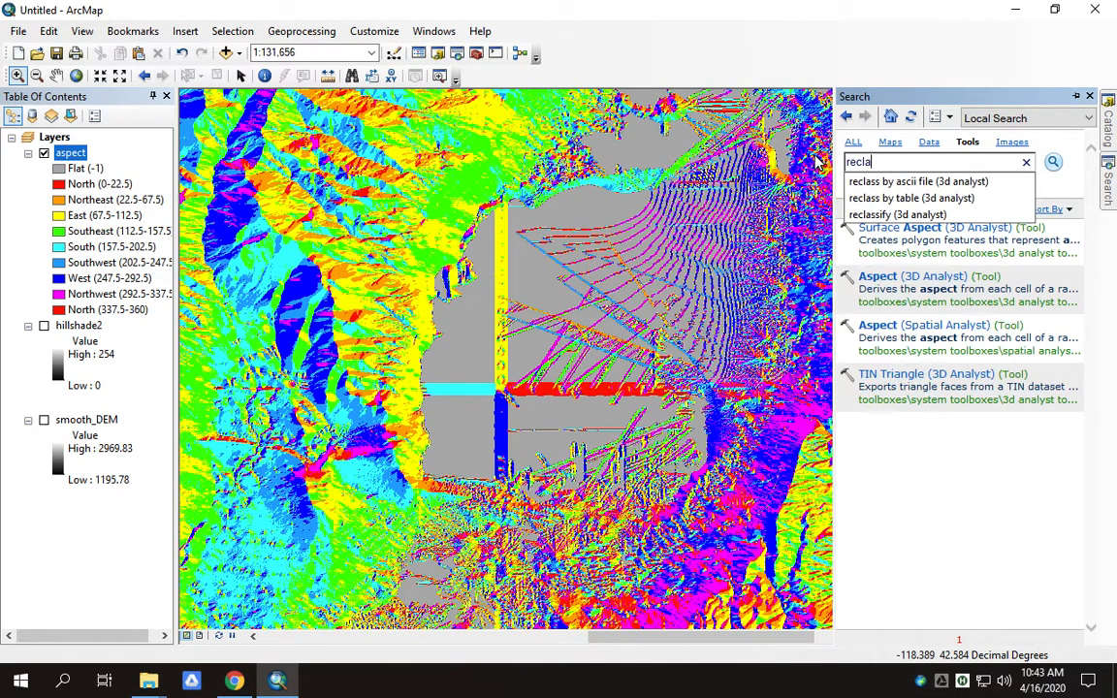
type("ssify")
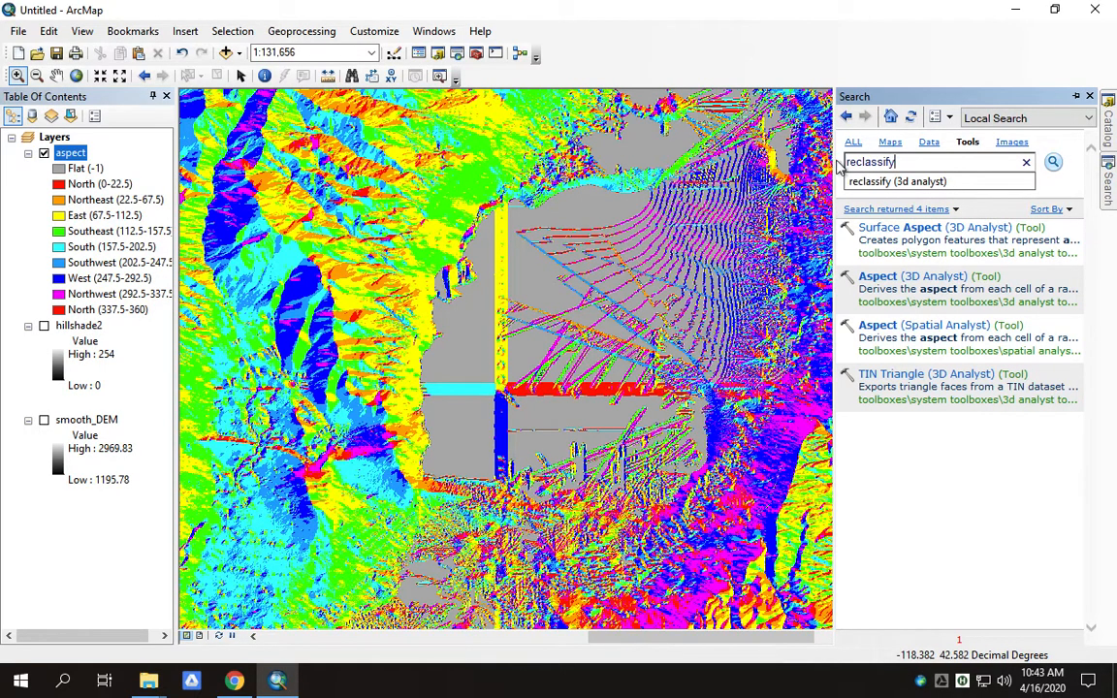
key("Return")
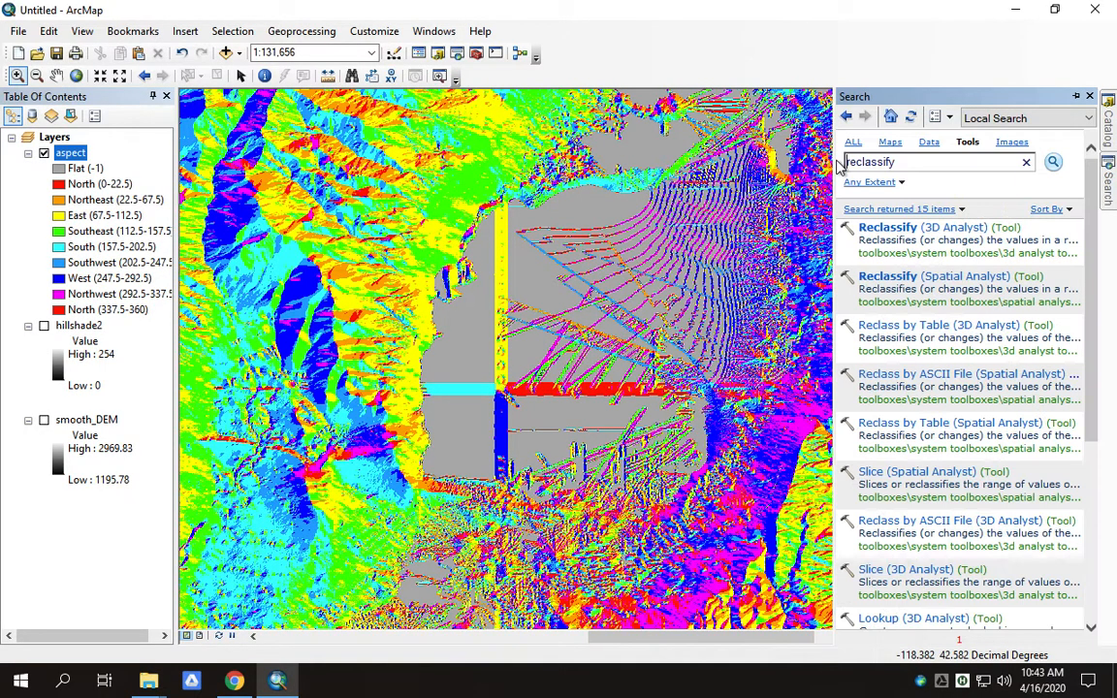
left_click(886, 280)
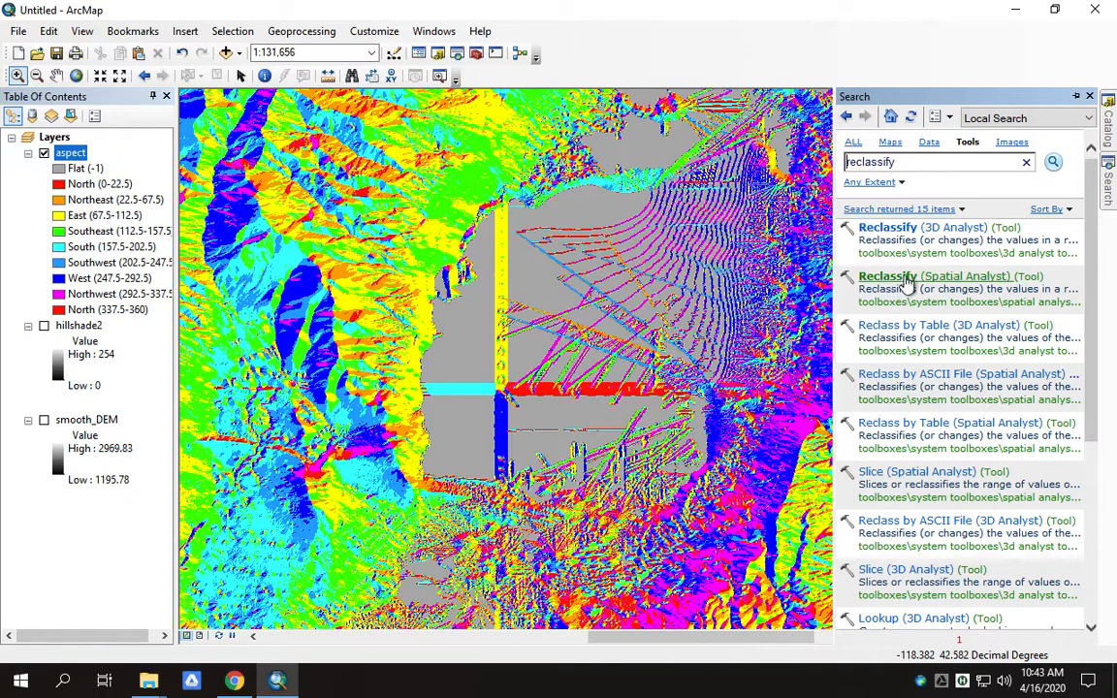
left_click(506, 119)
left_click(134, 137)
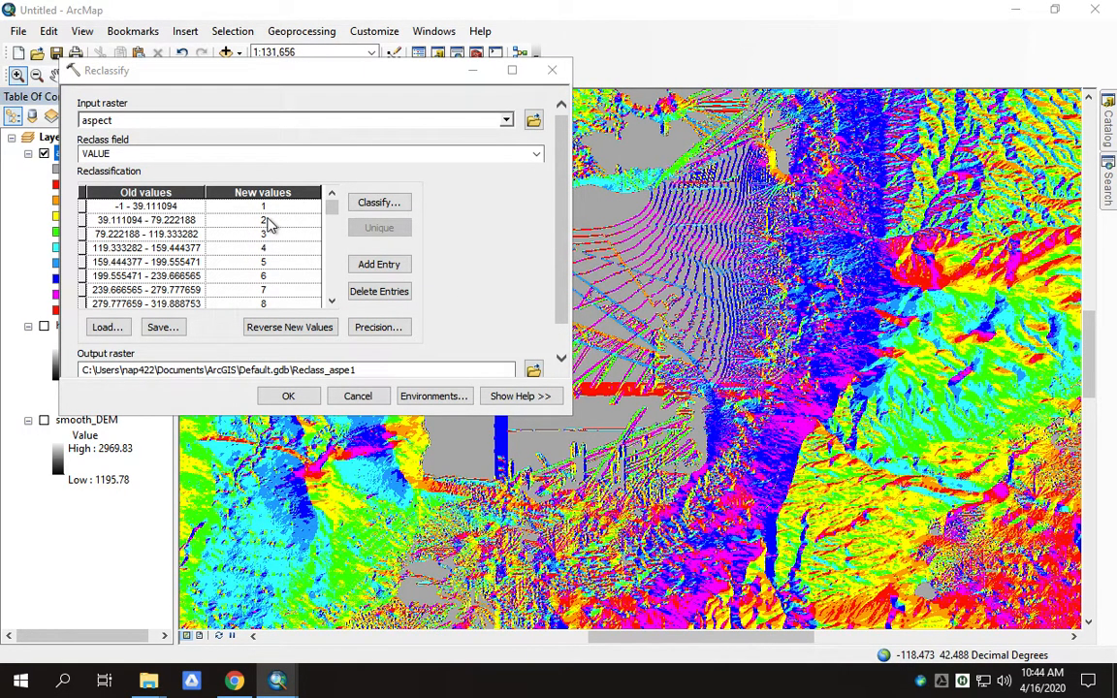
key("ctrl+Up")
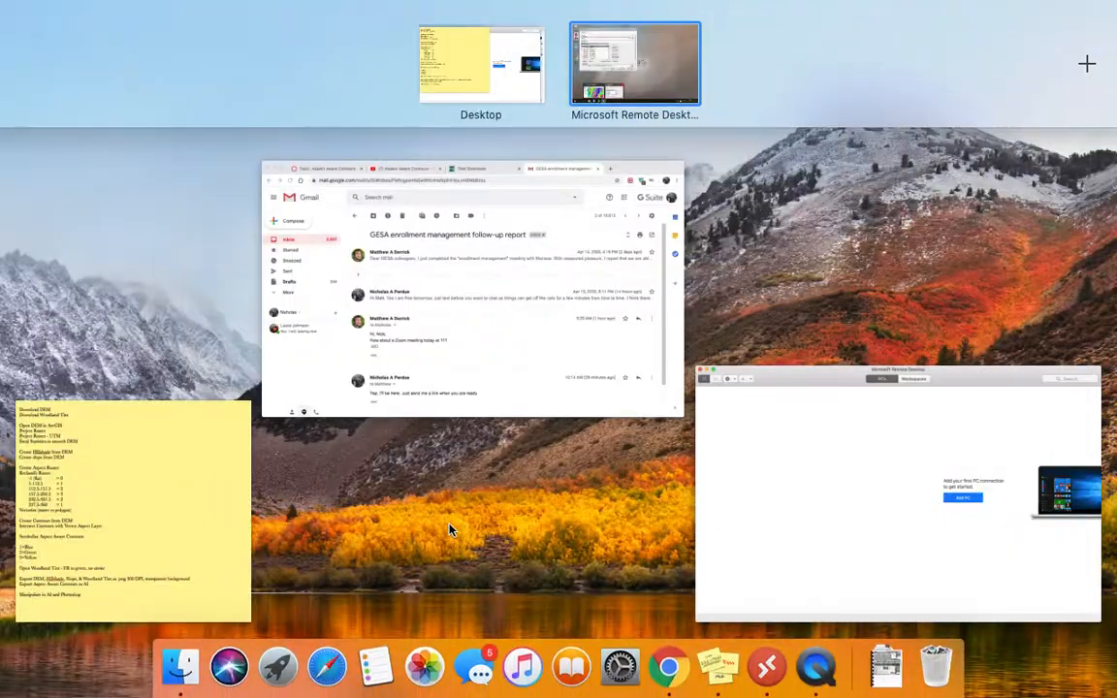
left_click(192, 499)
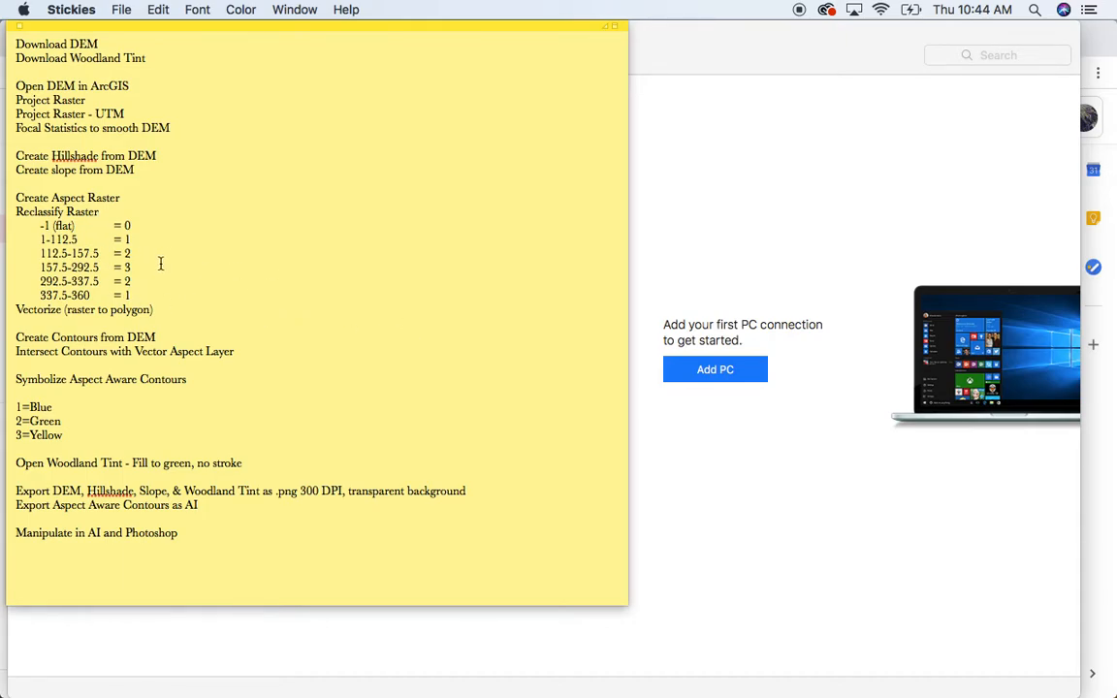
key("ctrl+Up")
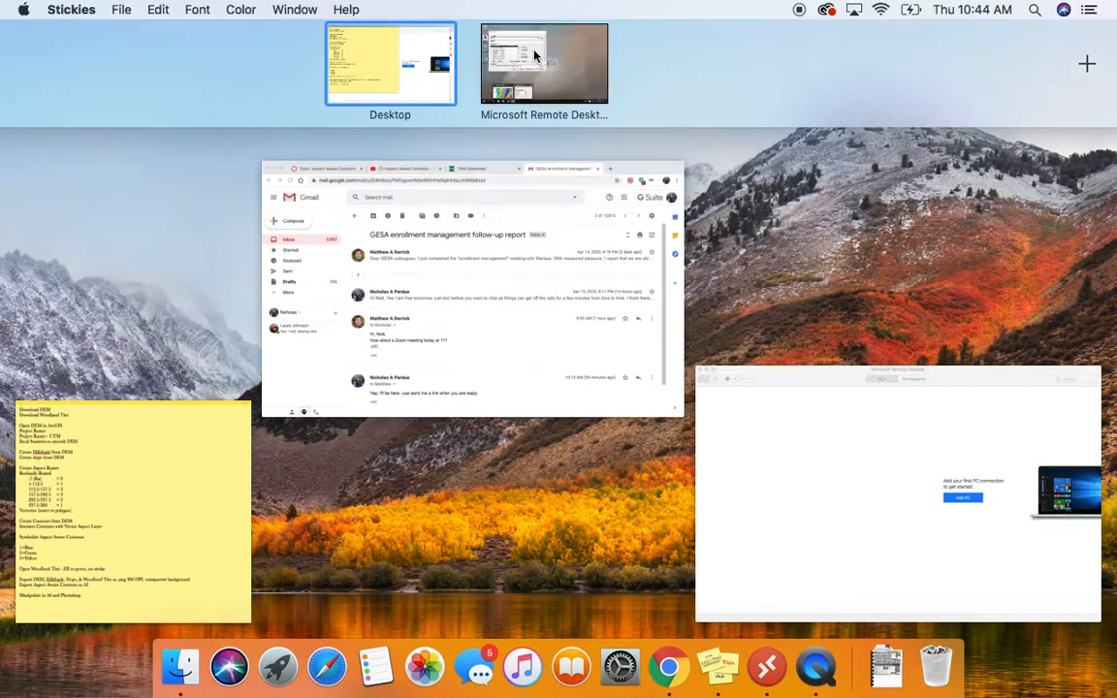
left_click(524, 44)
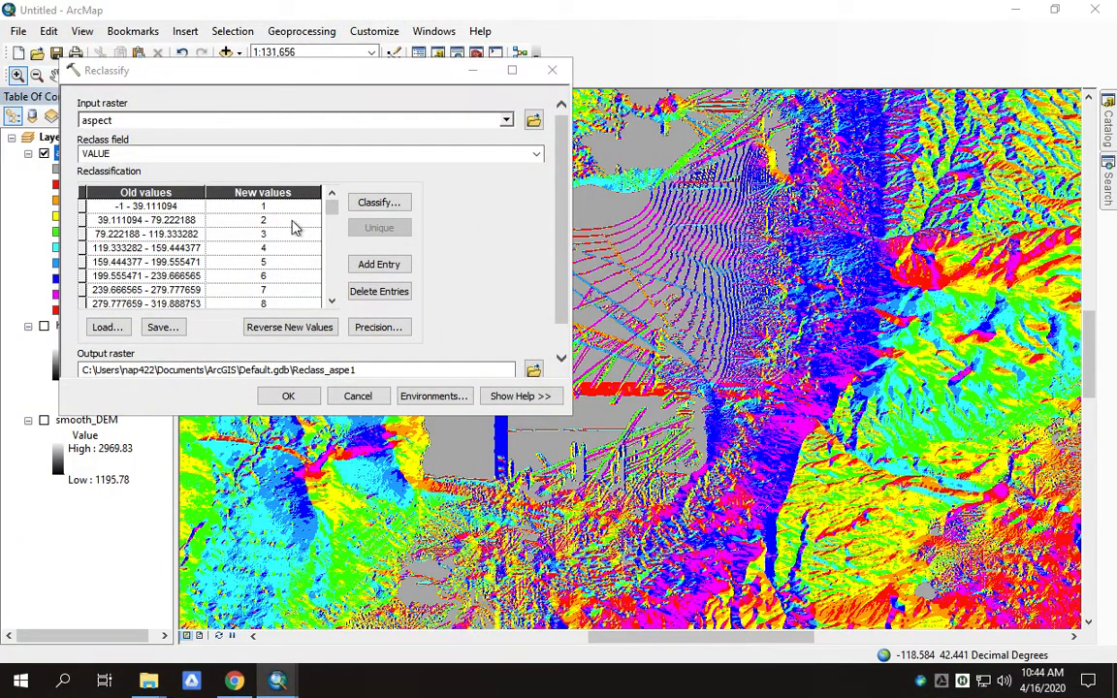
- Classify the aspect ranges into 6 classes with -1 as the first break, then bring the Stickies checklist forward
left_click(357, 201)
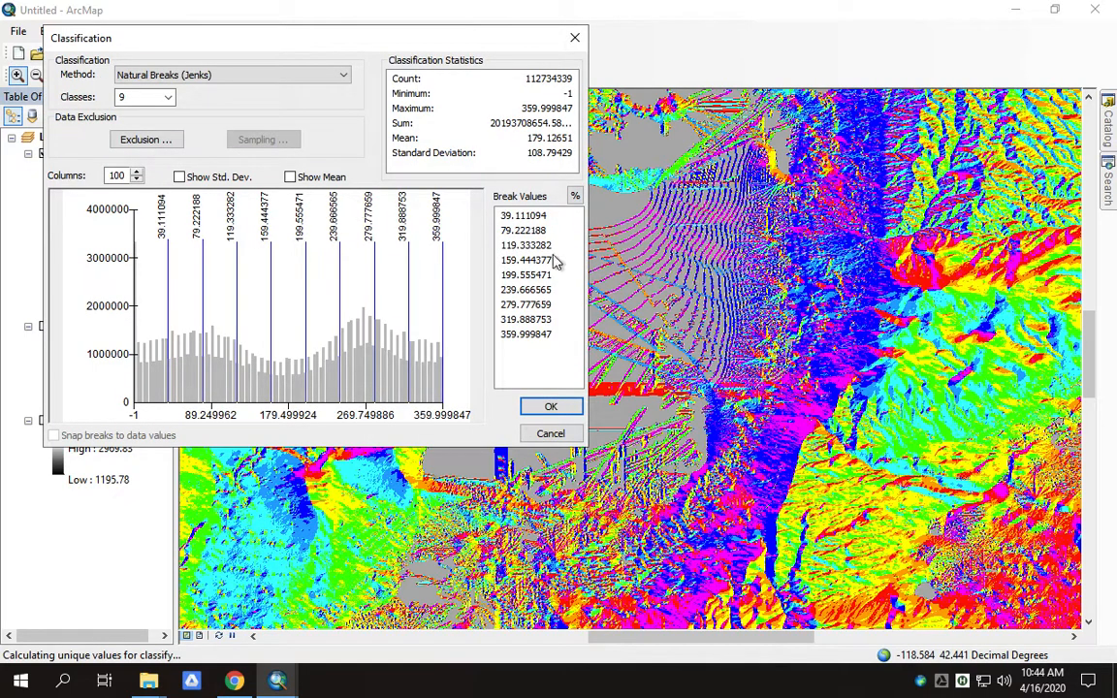
left_click(169, 99)
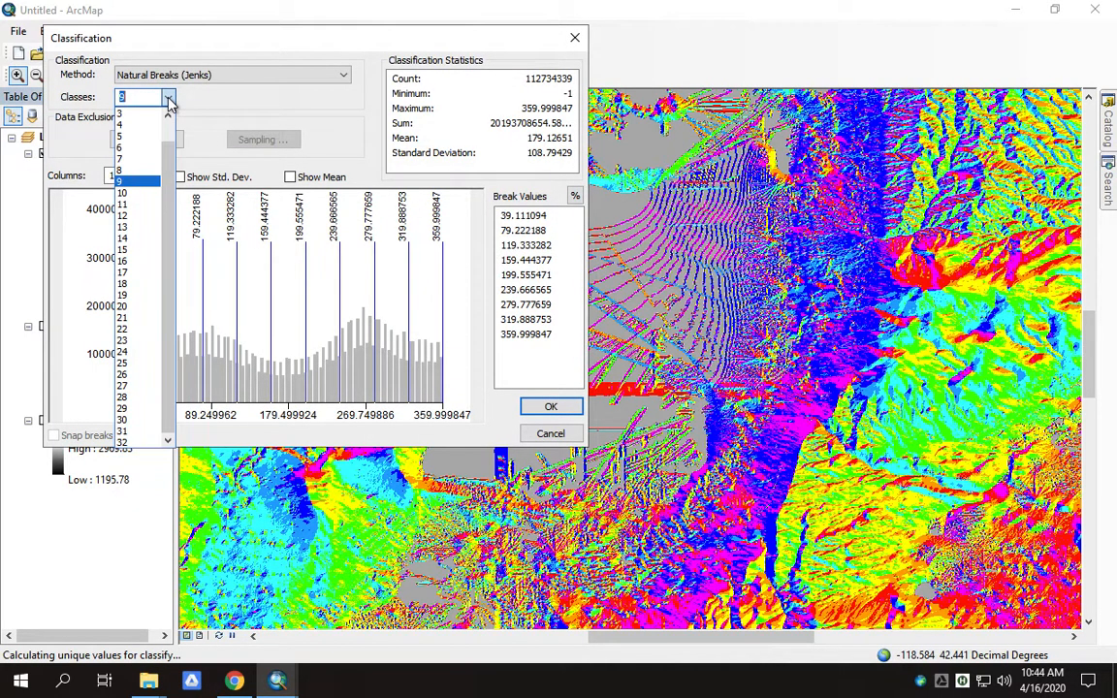
left_click(123, 150)
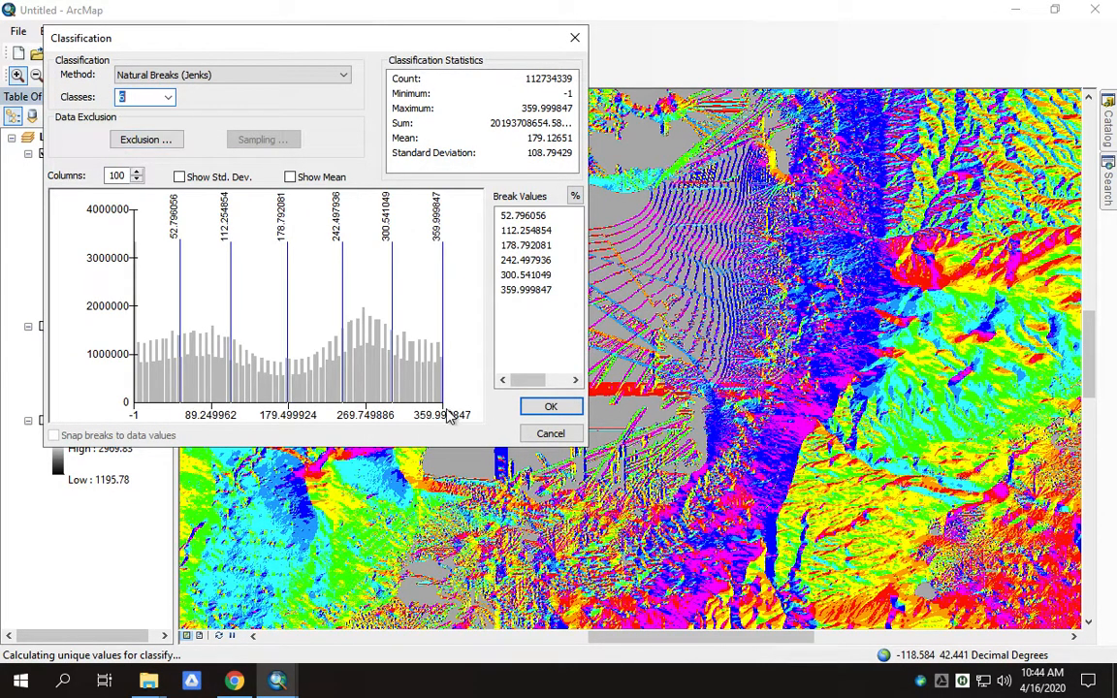
left_click(536, 219)
left_click(549, 217)
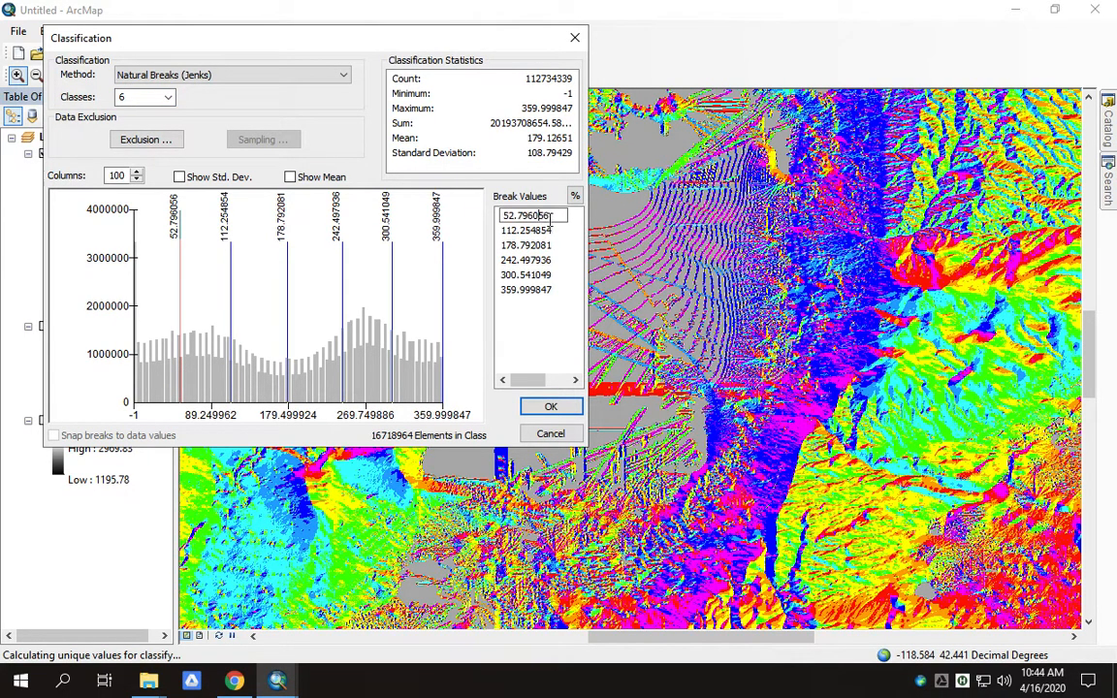
left_click_drag(554, 215, 440, 188)
type("-1")
key("Return")
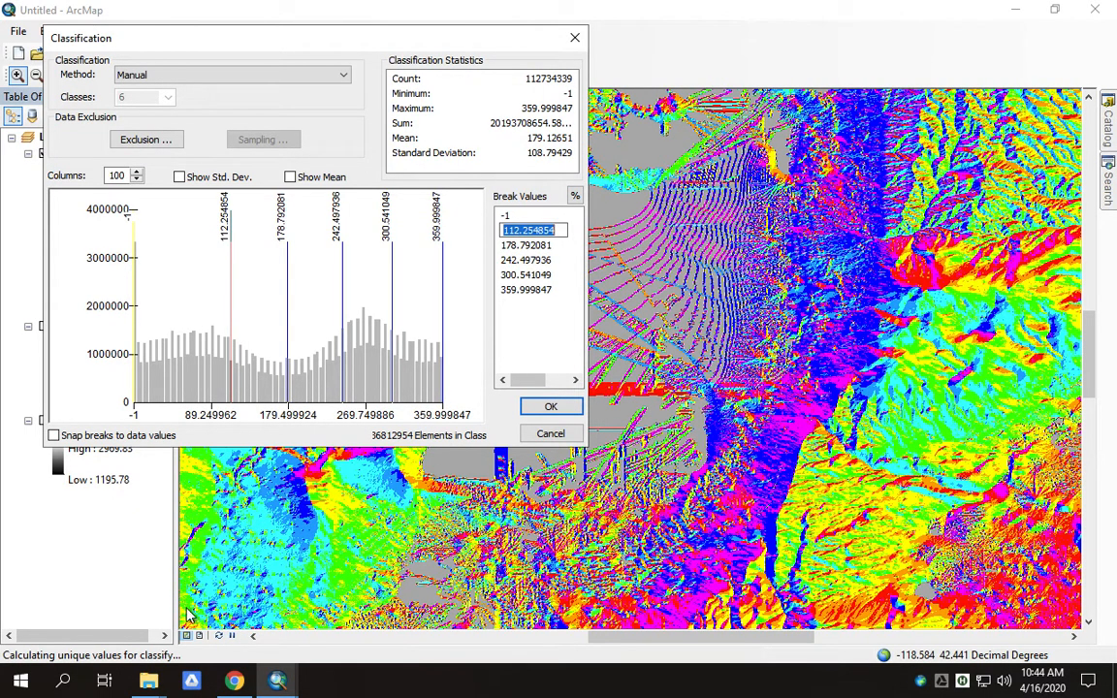
key("ctrl+Up")
left_click(140, 347)
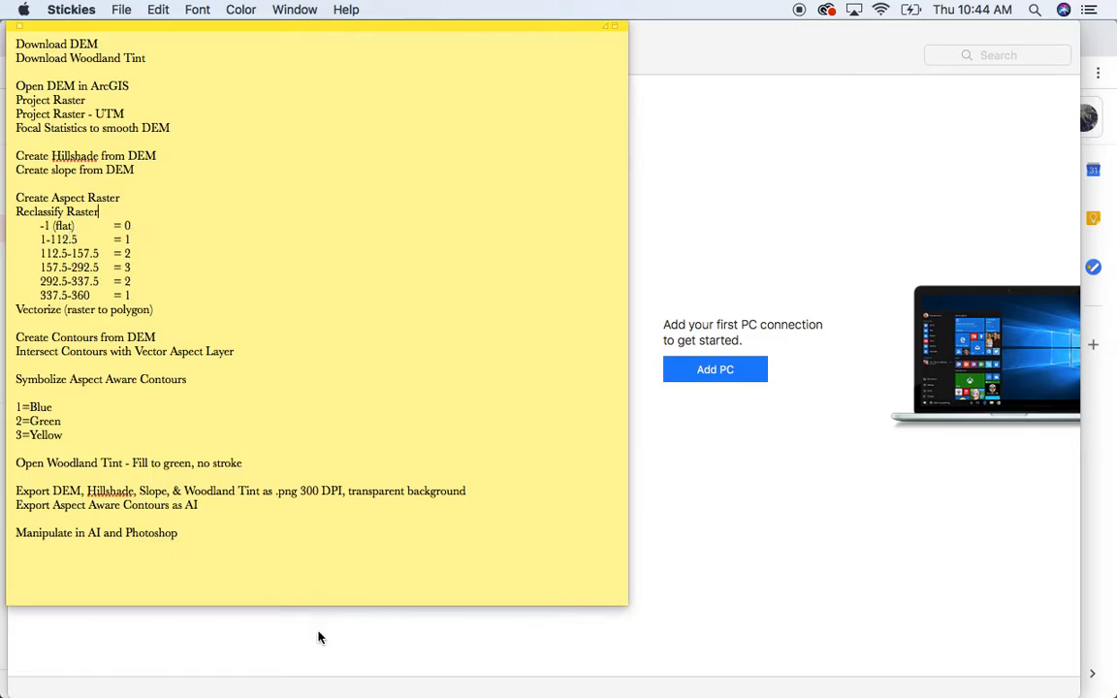
- Back in ArcMap, enter 112.5 as a break and change the first break from -1 to 0
key("ctrl+Up")
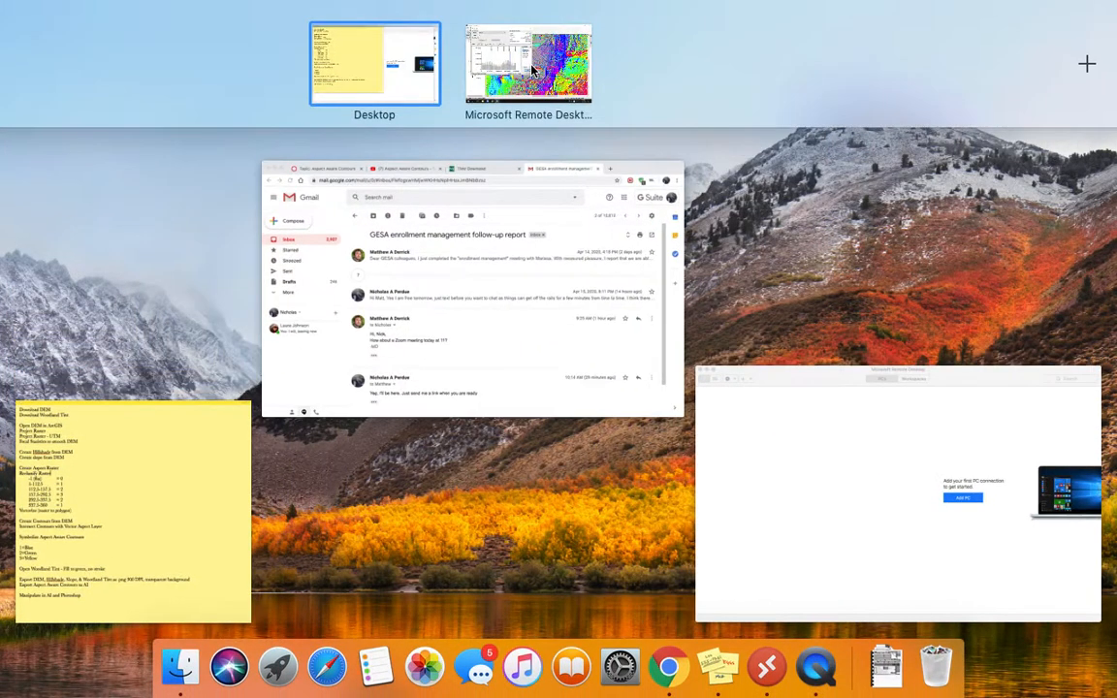
left_click(538, 65)
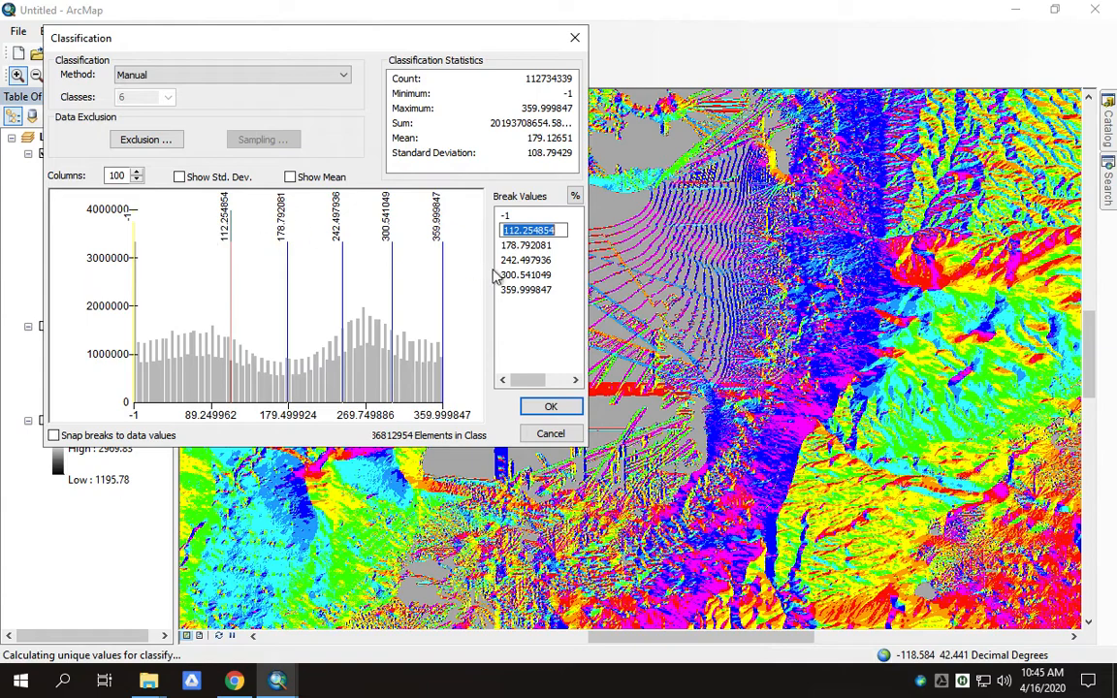
type("11")
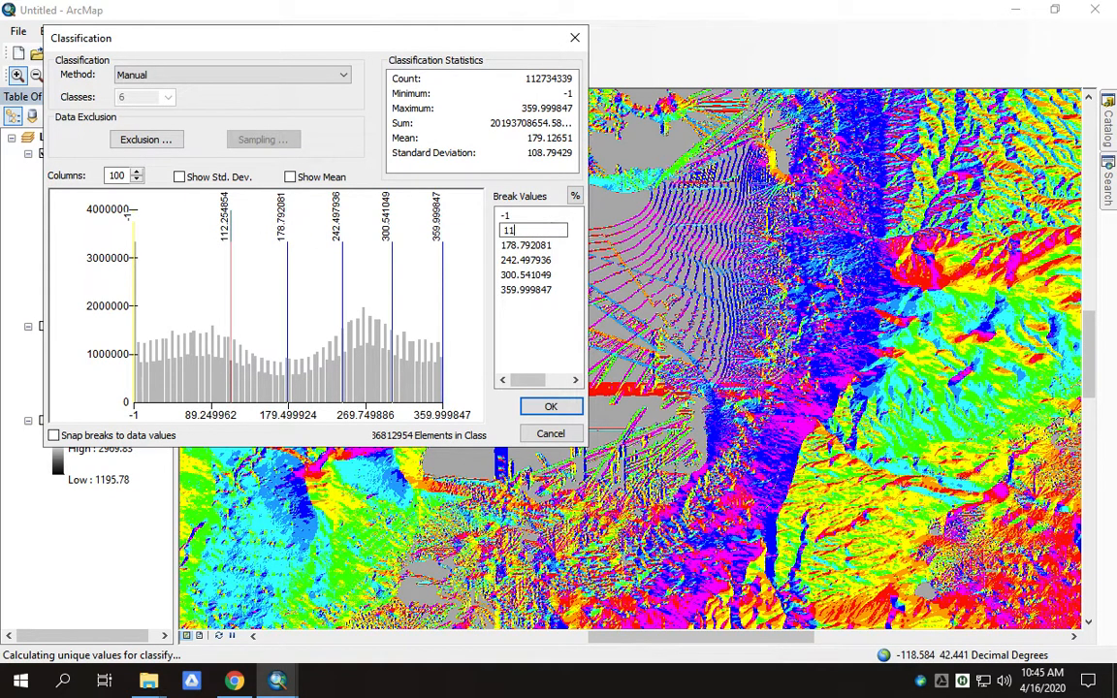
left_click(558, 246)
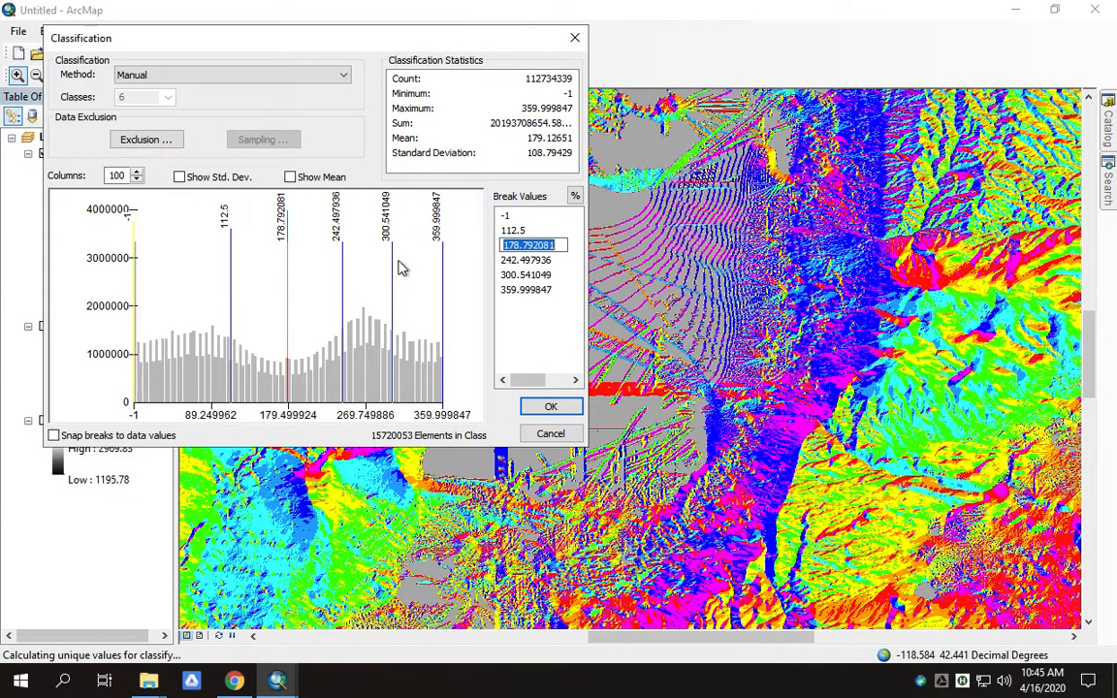
left_click(507, 215)
left_click_drag(508, 215, 501, 220)
type("0")
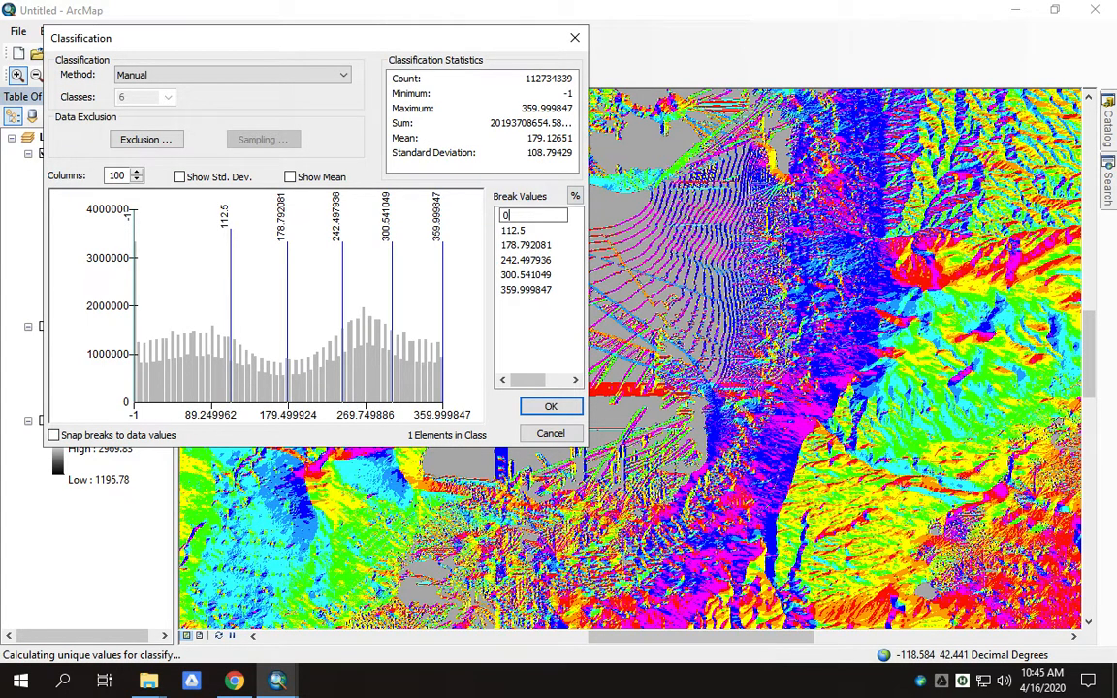
key("Return")
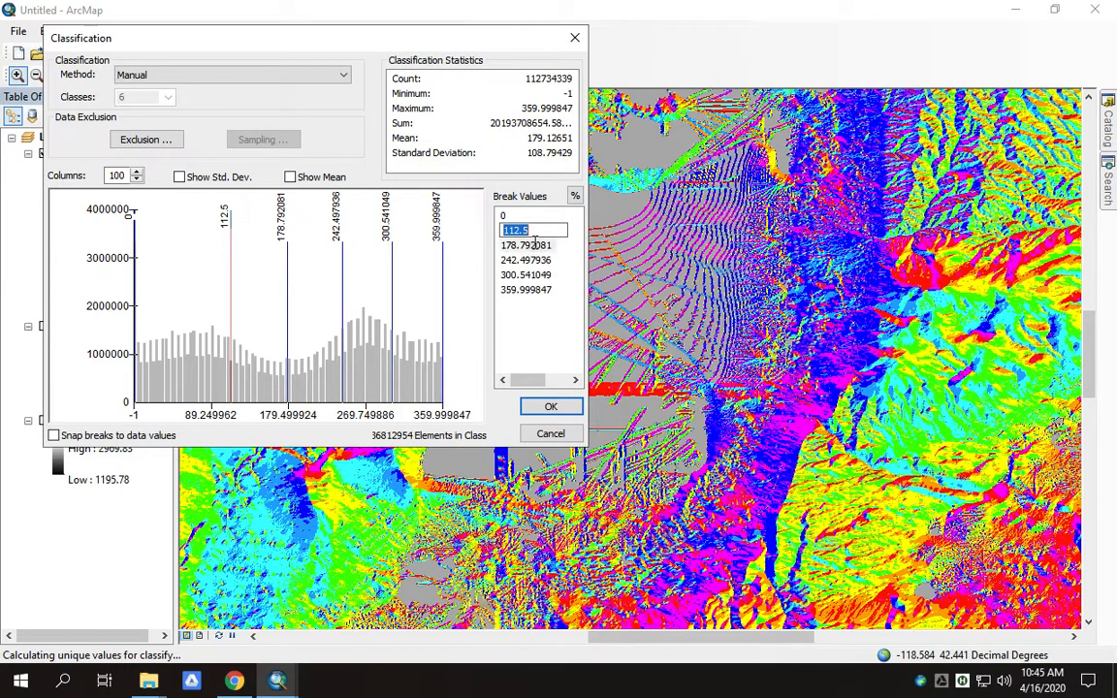
key("Return")
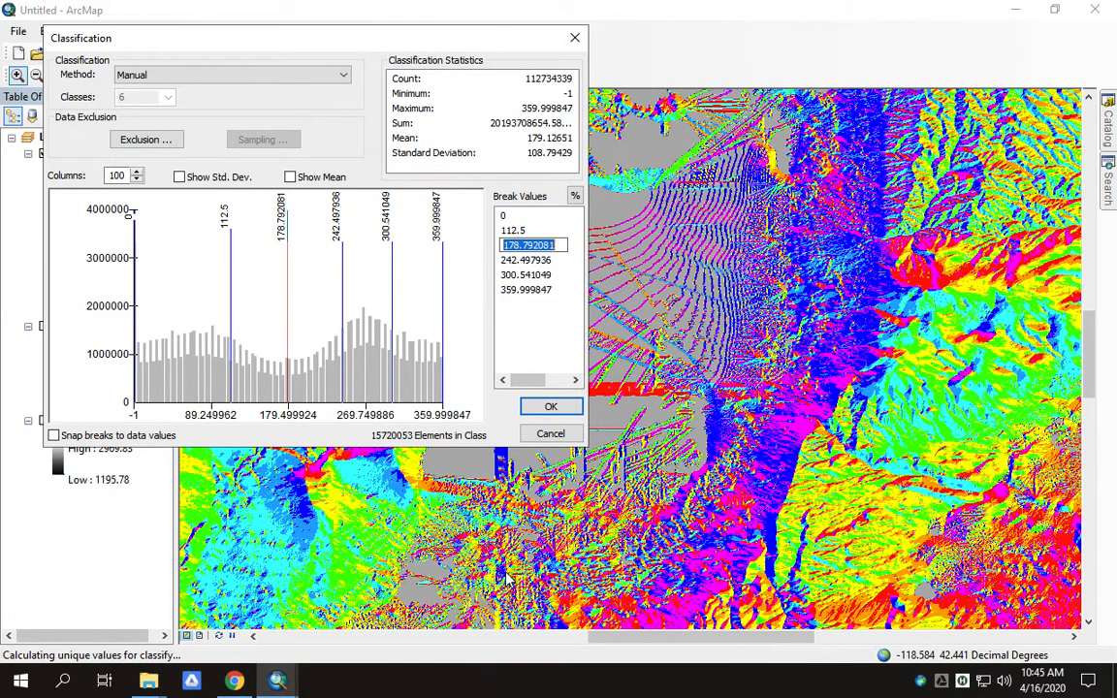
- Bring the Stickies note with the break list forward to check the values
key("ctrl+Up")
left_click(459, 78)
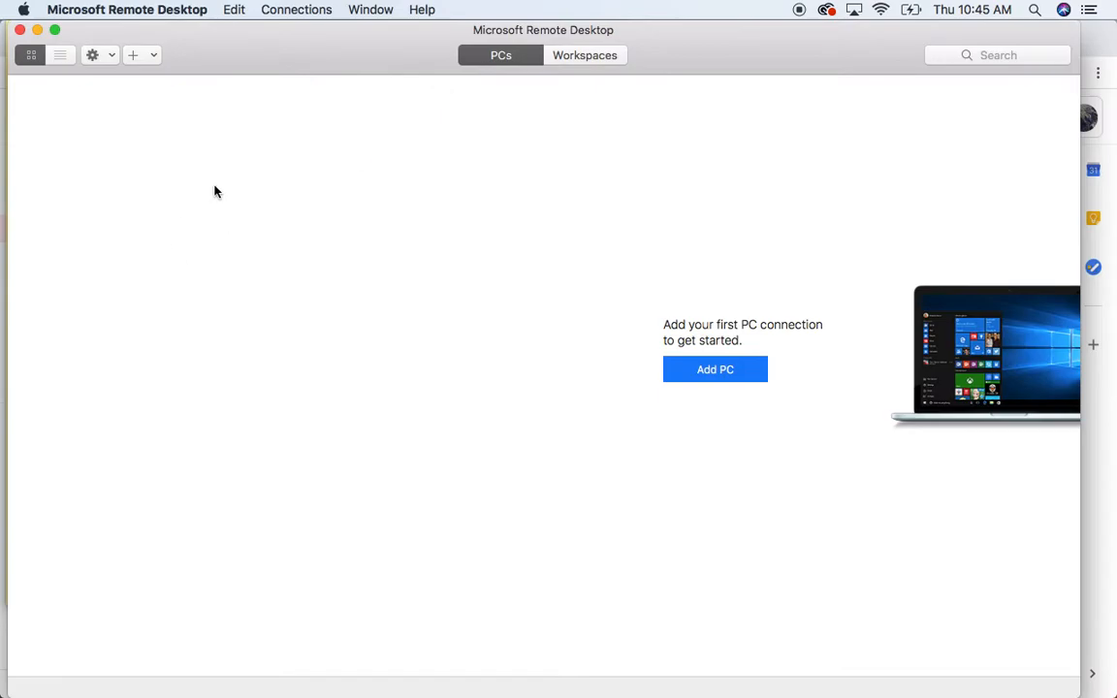
key("ctrl+Up")
left_click(180, 506)
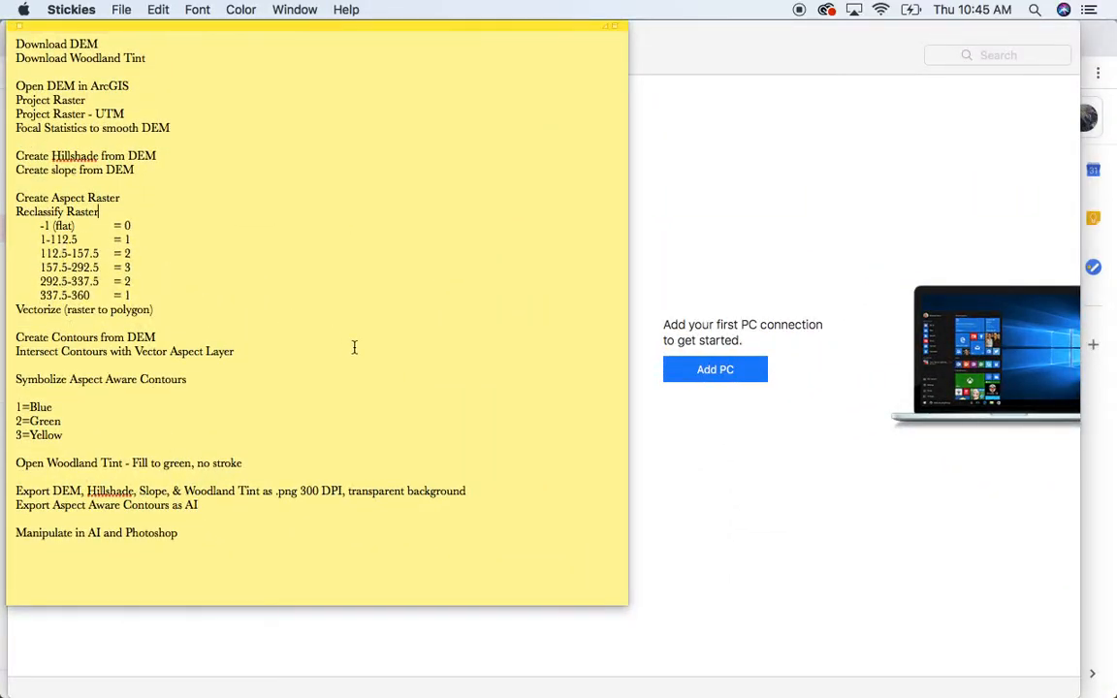
- Enter the remaining breaks 157.5, 292.5, 337.5 and 360 and apply the six classes
key("ctrl+Up")
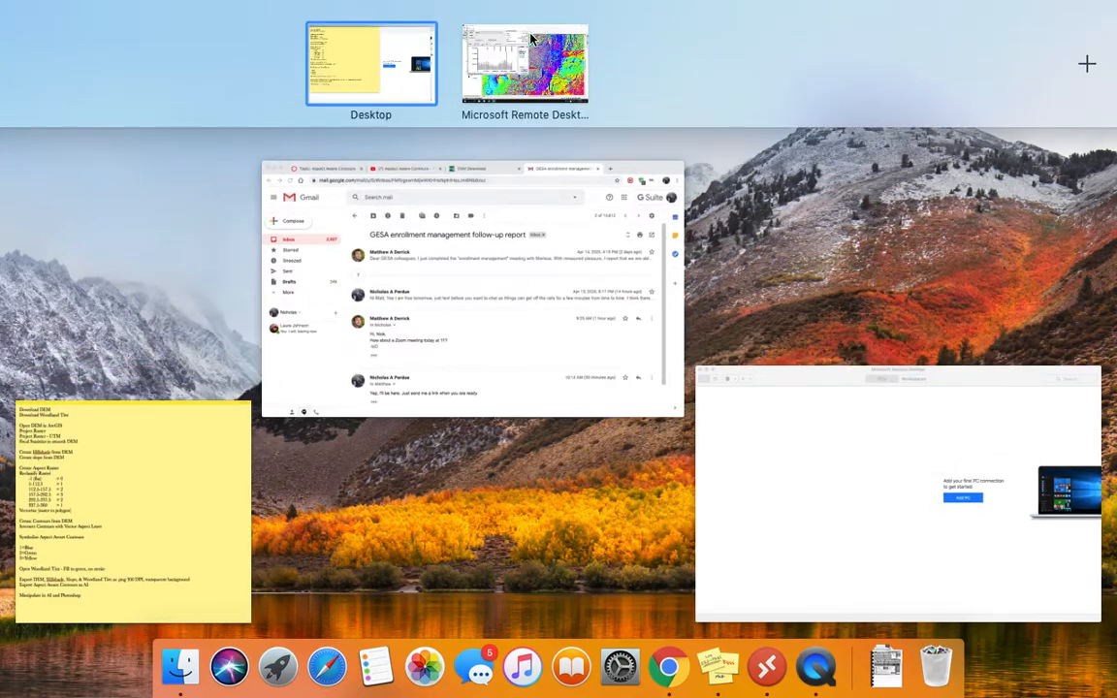
left_click(532, 48)
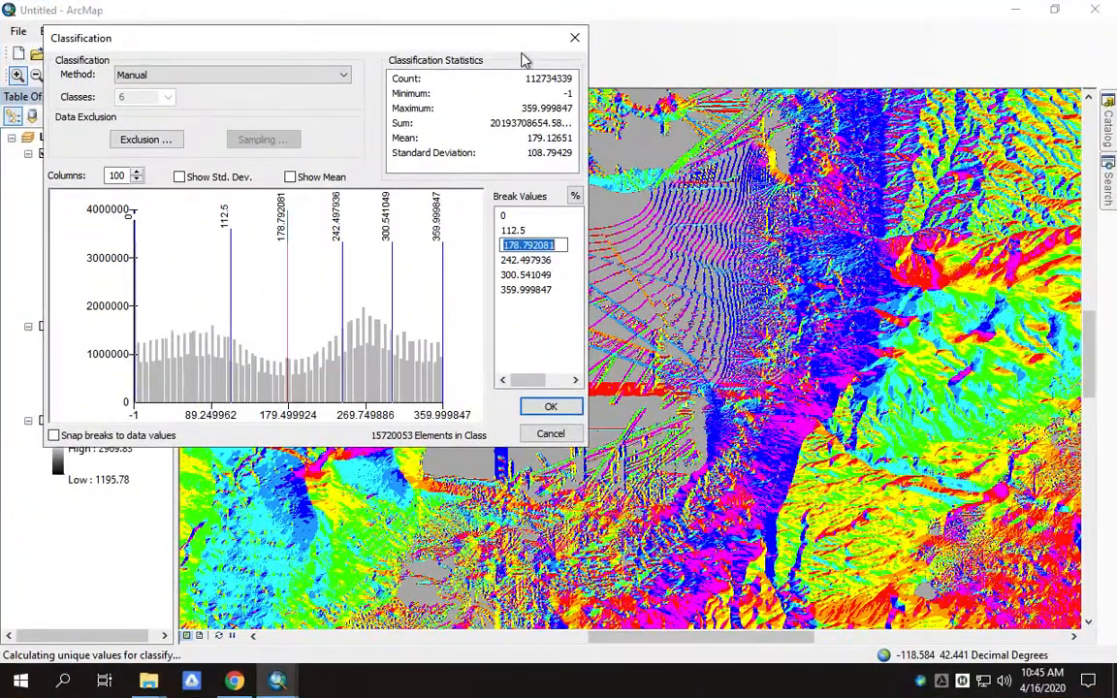
type("157.5")
left_click(513, 260)
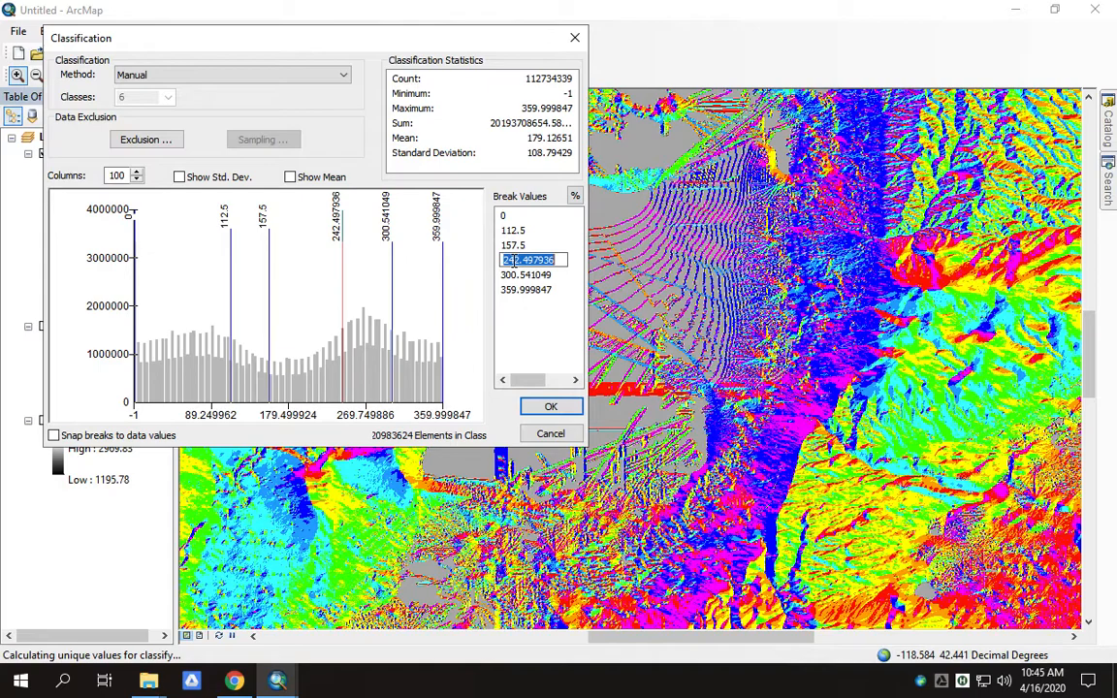
type("292.5")
key("Return")
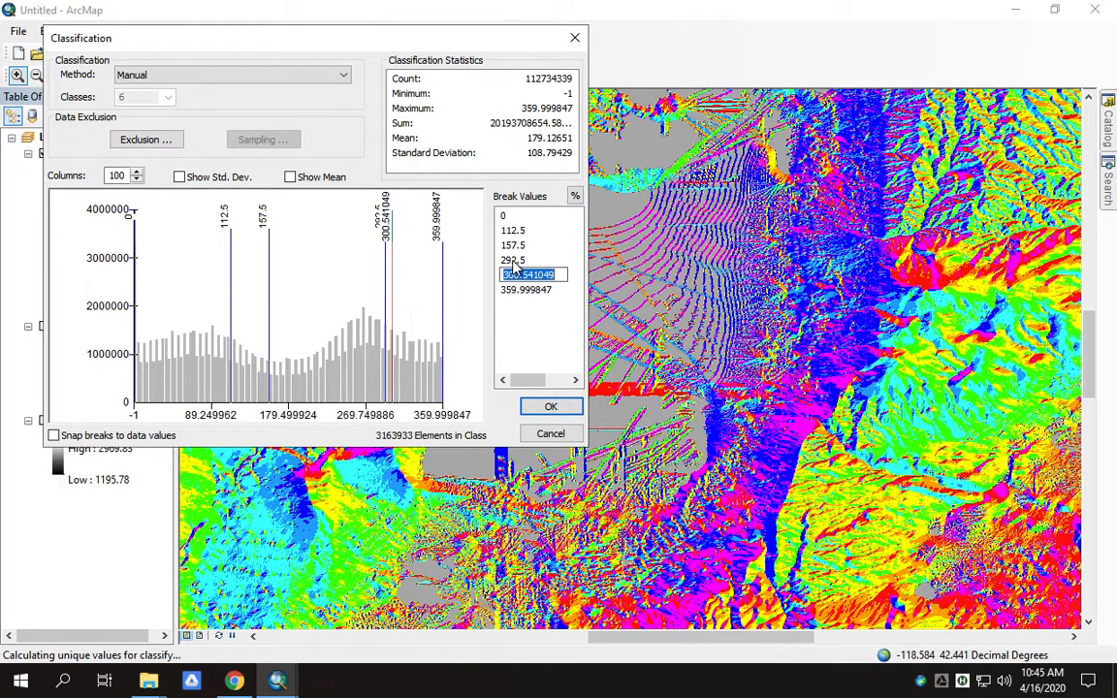
type("337.5")
key("Return")
type("360")
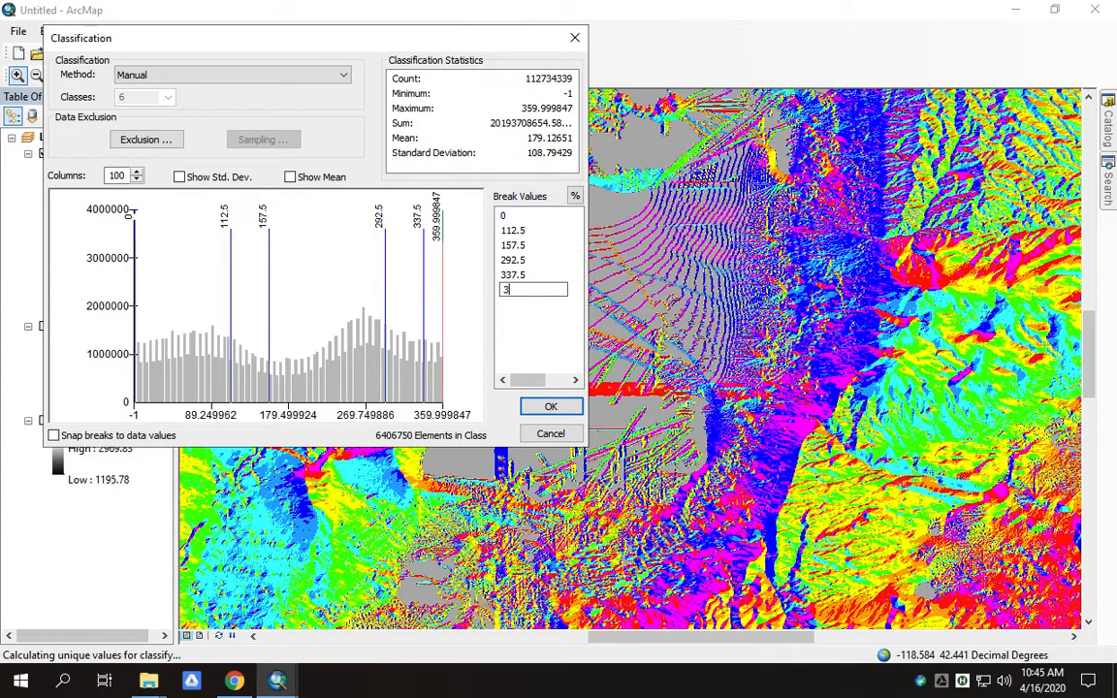
left_click(550, 408)
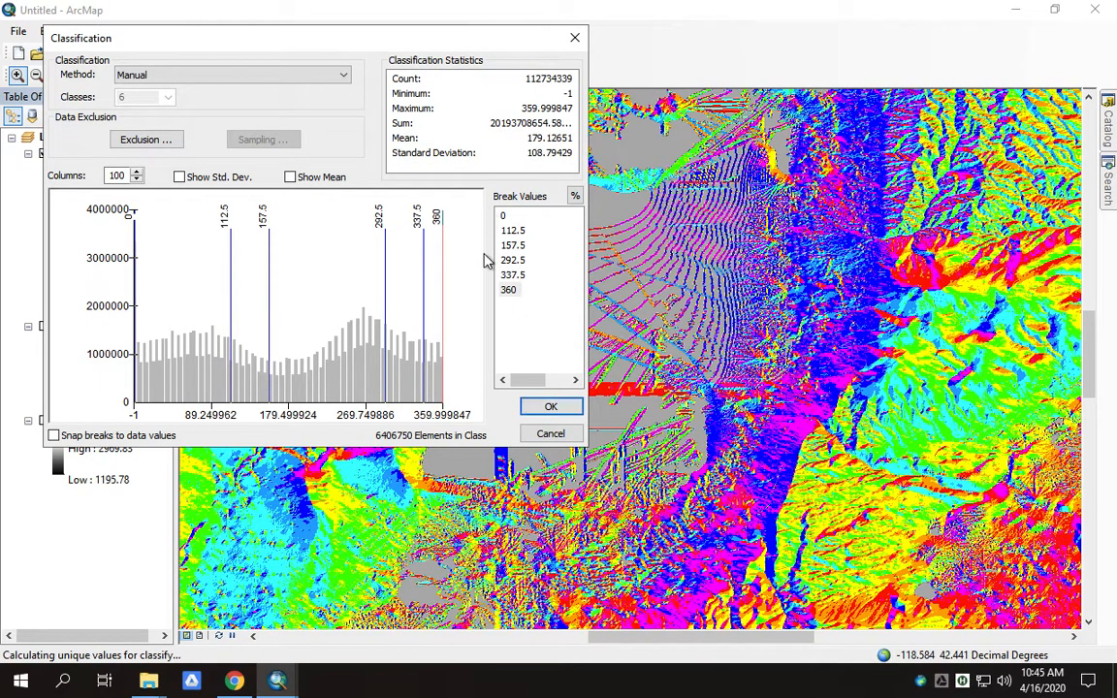
left_click(549, 409)
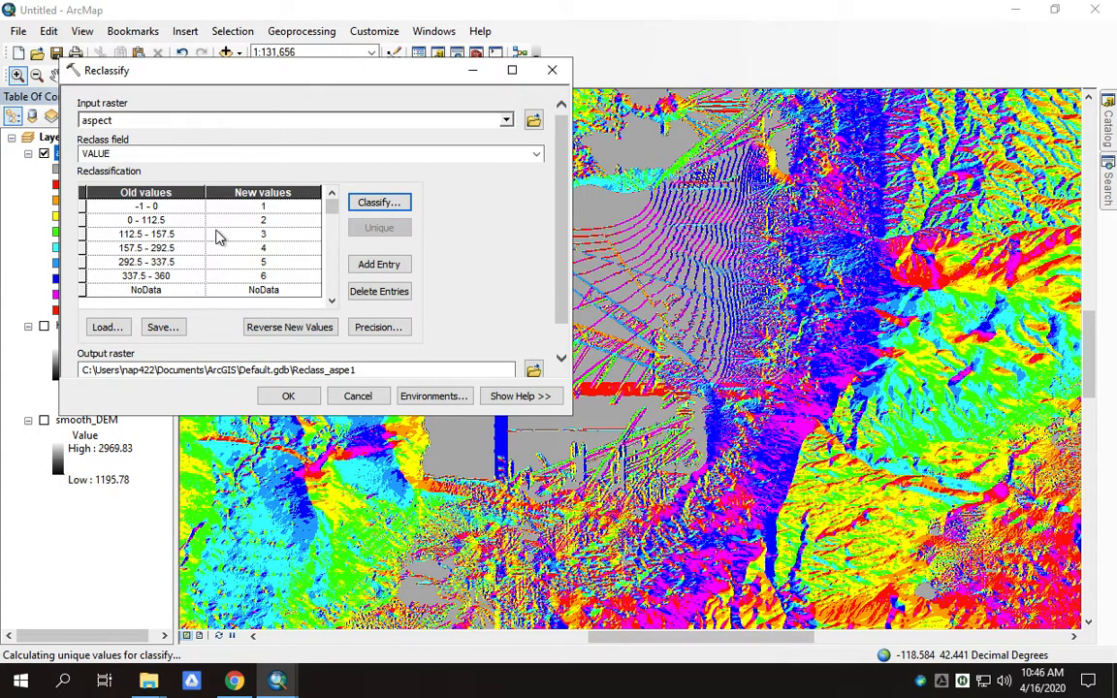
- Keep 0 for the flat range, enter 1 and 2 for the next rows, and select the fourth row's value
left_click(267, 207)
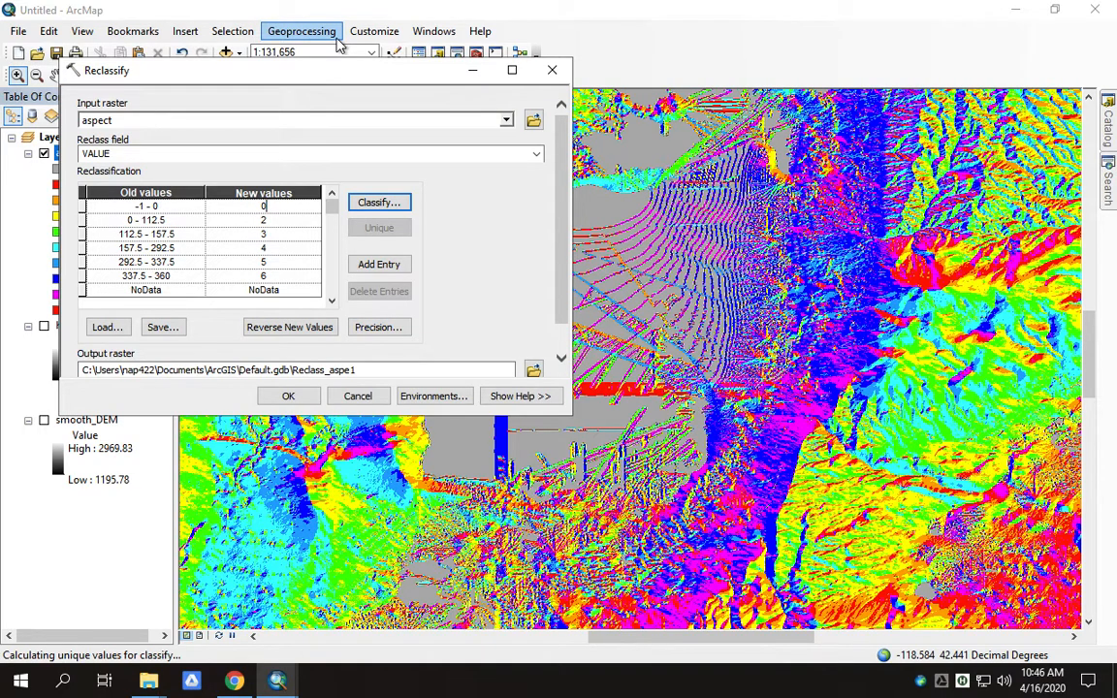
left_click(263, 220)
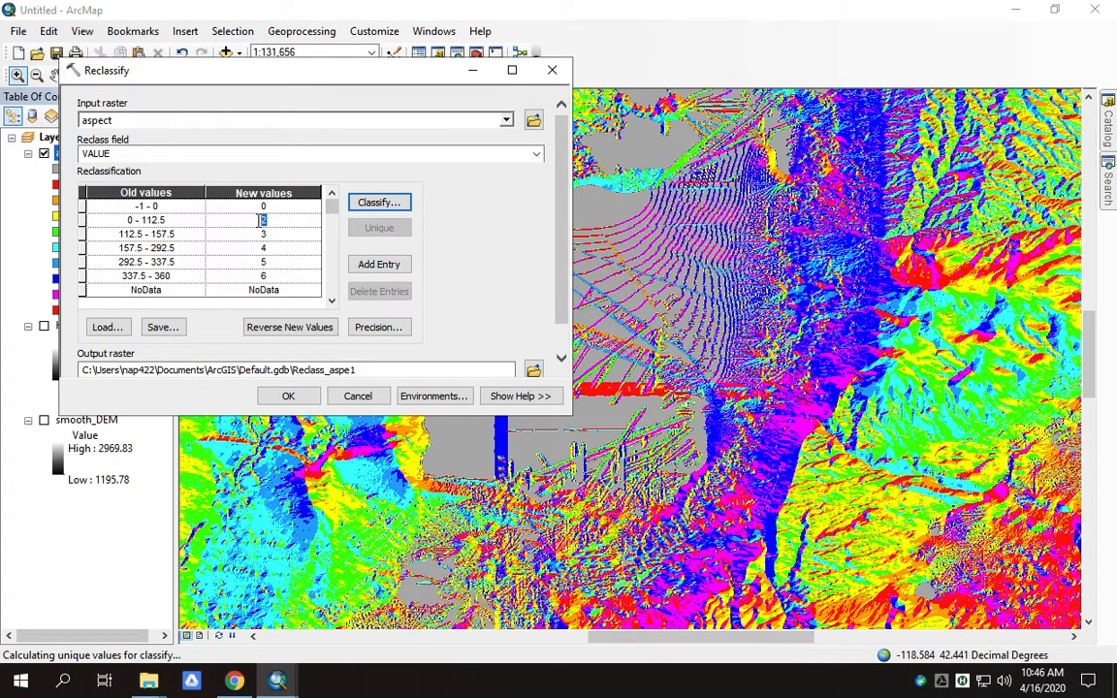
type("1")
left_click(265, 235)
type("2")
left_click(265, 248)
double_click(261, 249)
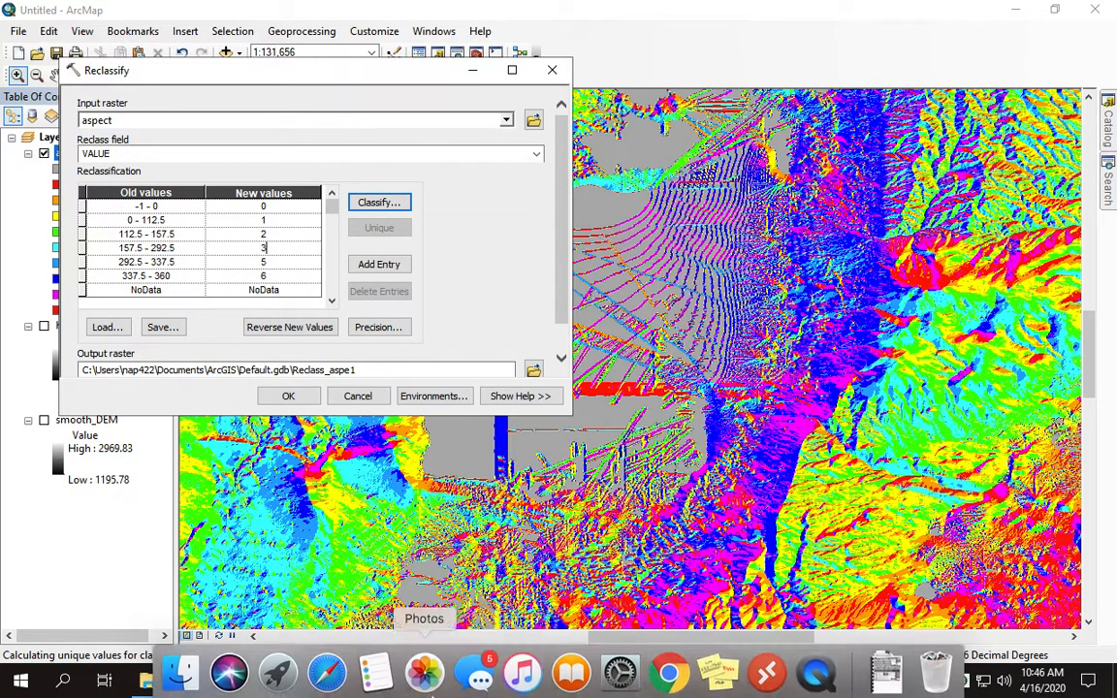
key("ctrl+Up")
- Bring the Stickies class list forward to check the planned new values
left_click(472, 66)
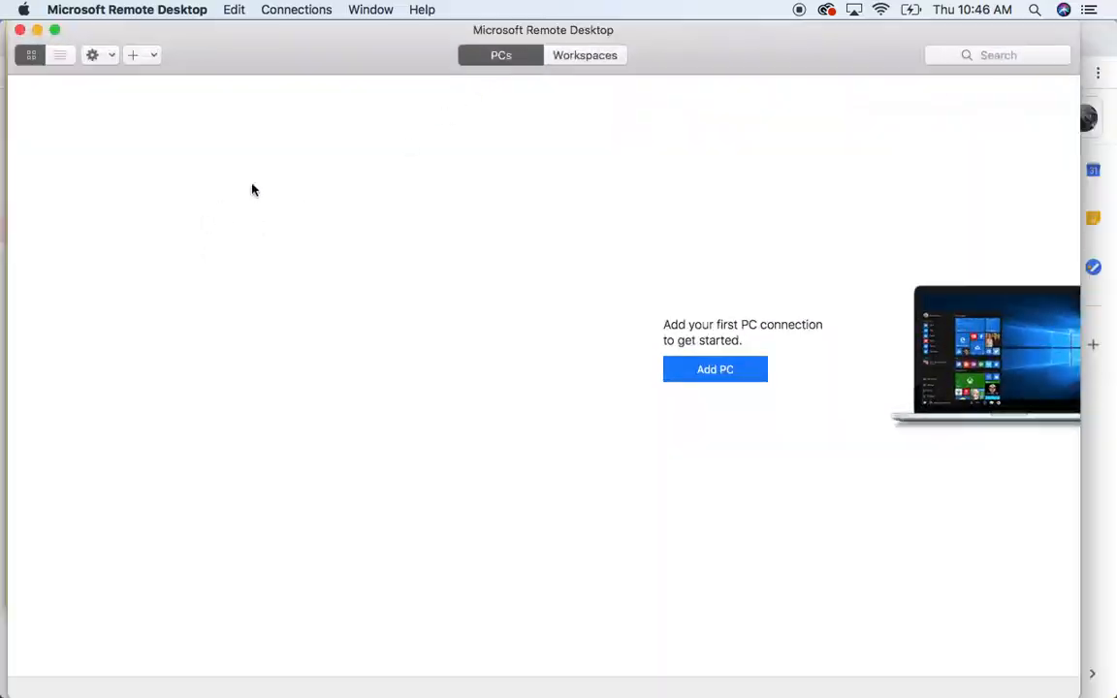
key("ctrl+Up")
left_click(197, 391)
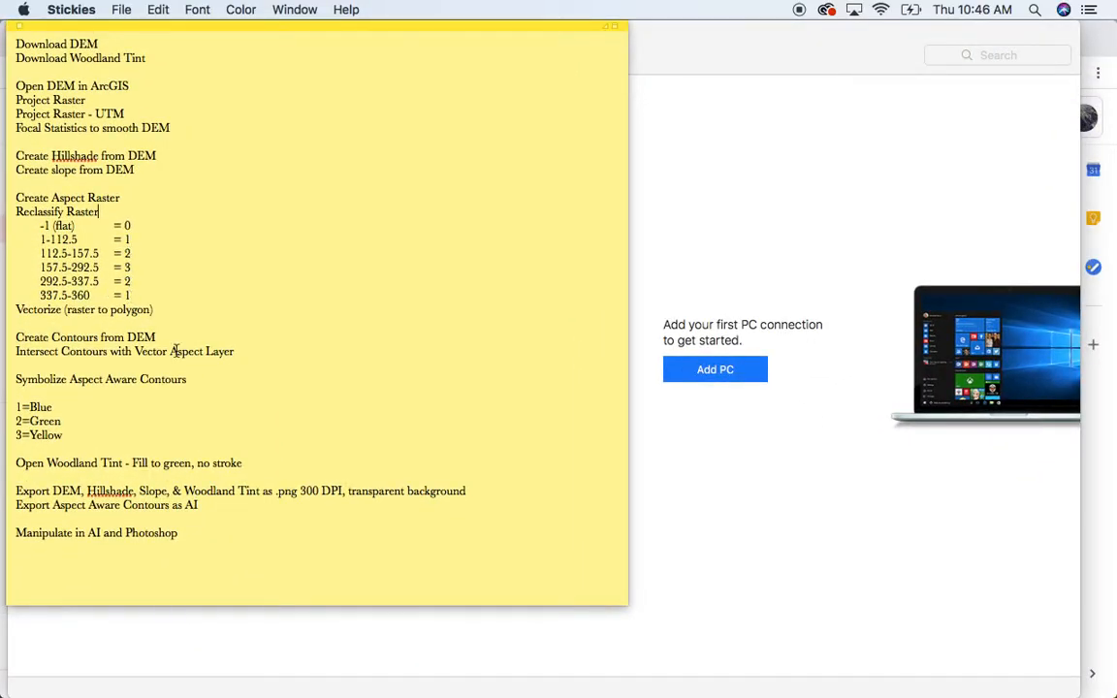
- Back in ArcMap, give the 292.5–337.5 range the new value 2 and begin retyping the last old value
key("ctrl+Up")
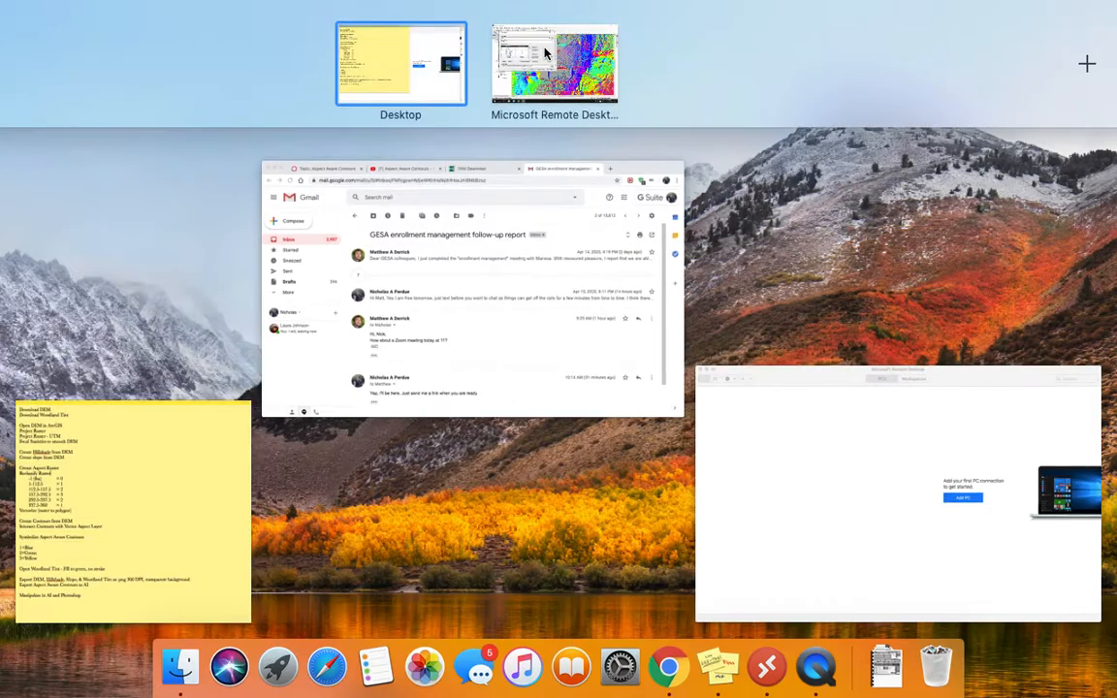
left_click(546, 53)
left_click(268, 262)
type("2")
key("Tab")
type("1")
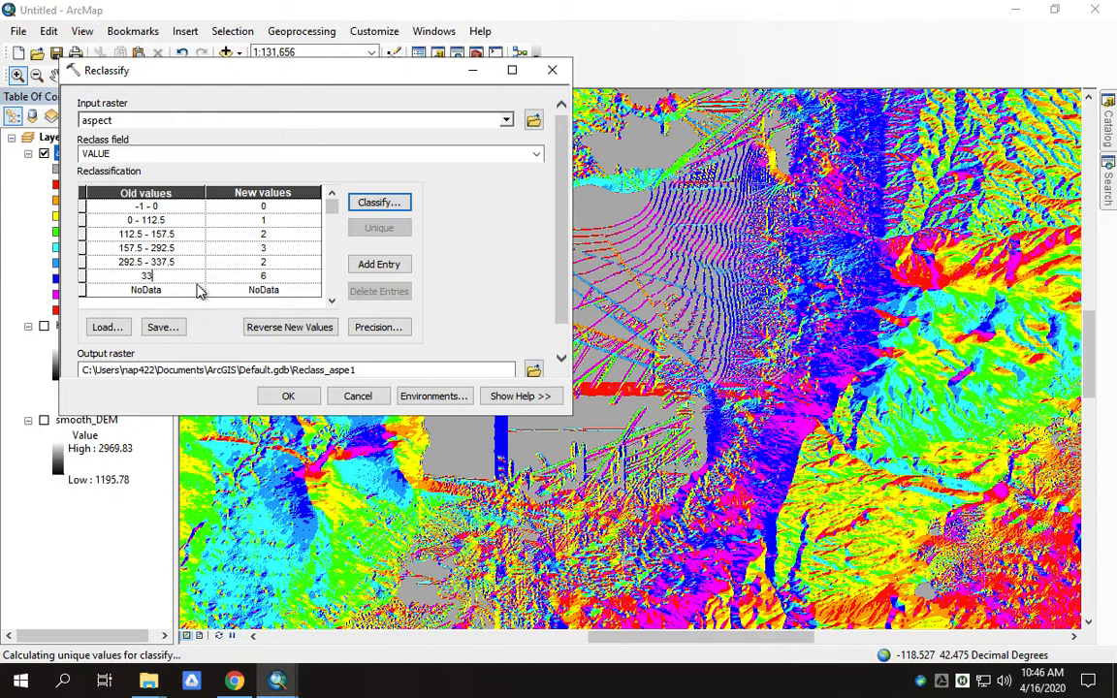
- Complete the last old range as 337.5 - 360 and change its new value from 6 to 1
type("37.5 - 360")
key("Tab")
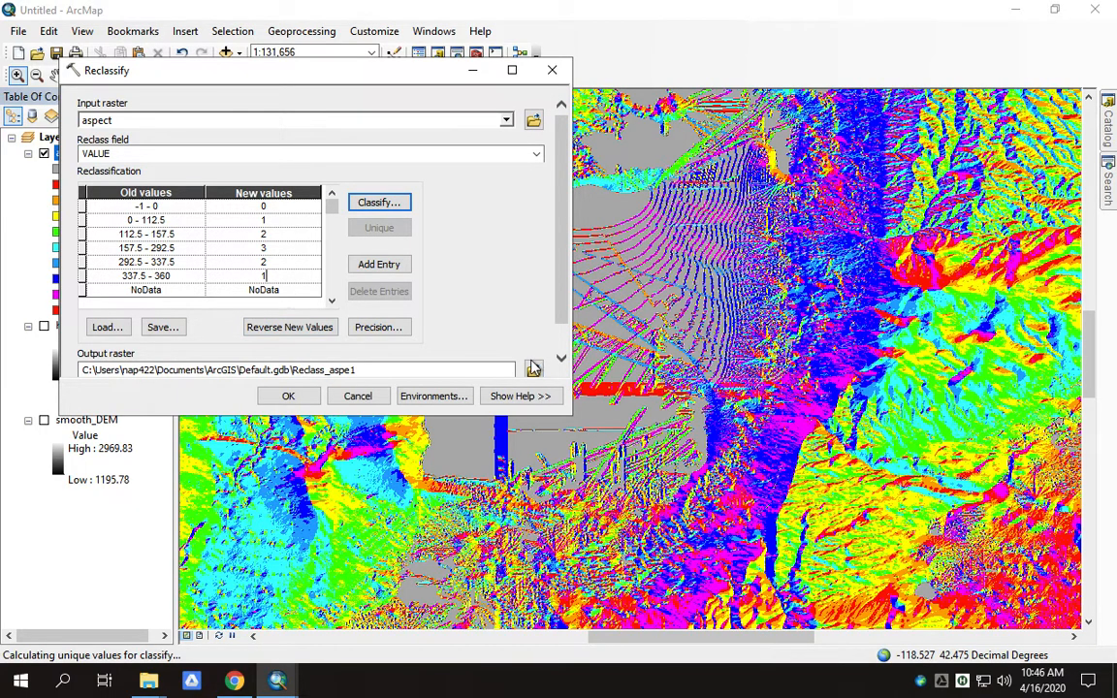
left_click_drag(561, 275, 563, 308)
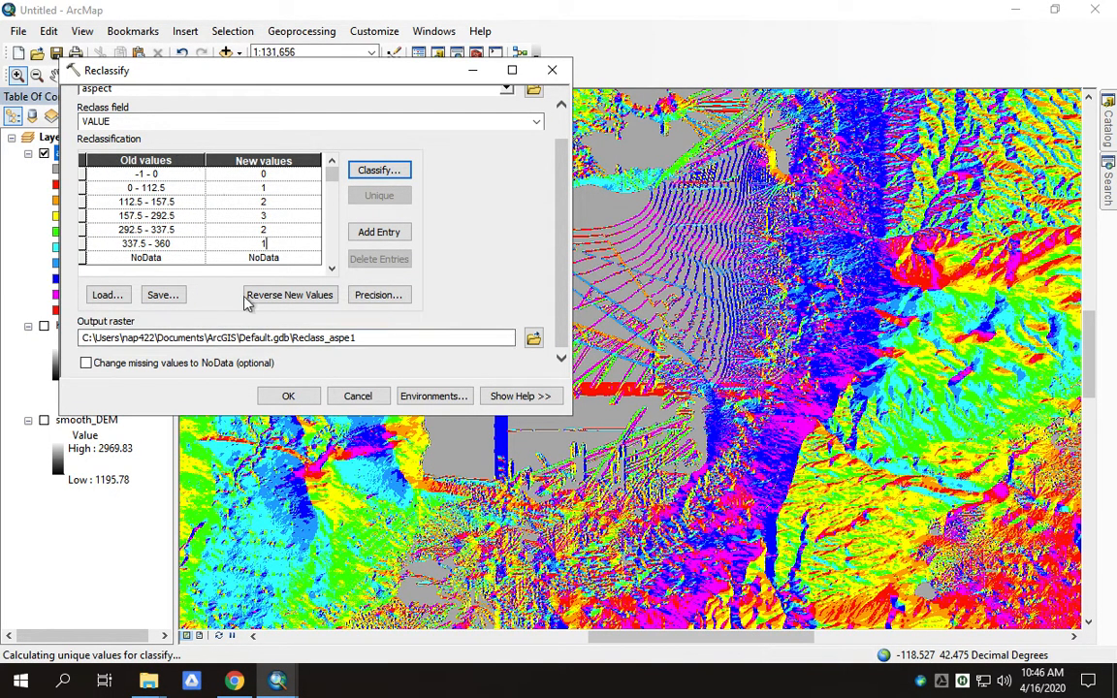
- Run Reclassify with the output raster named reclass, then switch off the aspect layer
left_click(533, 338)
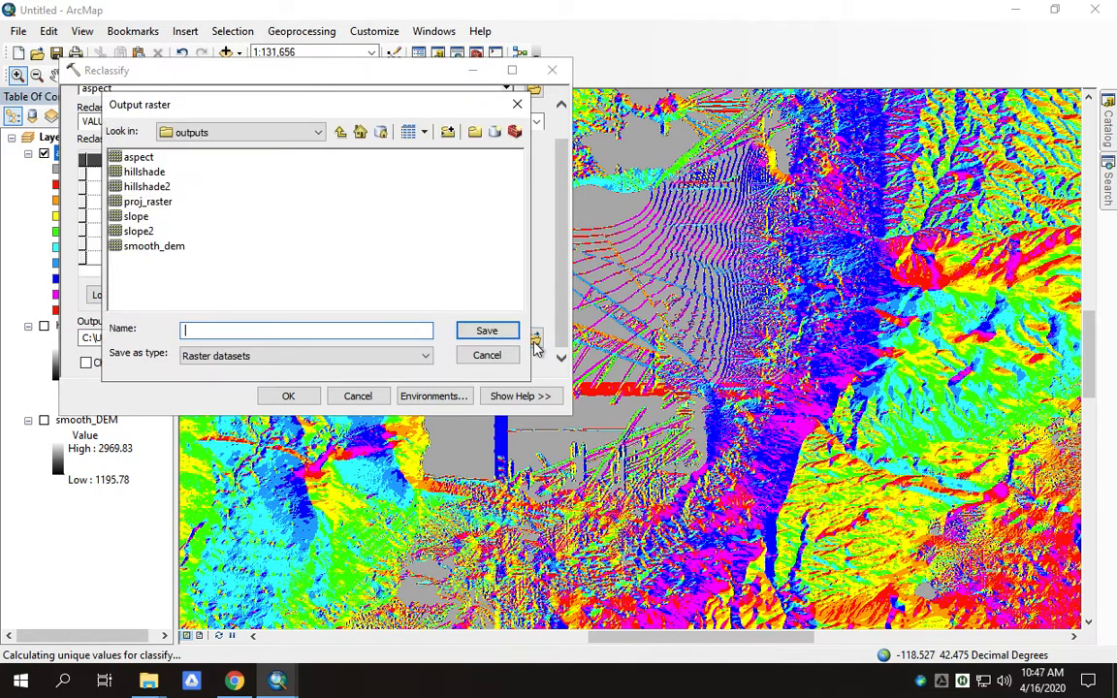
type("reclass")
key("Return")
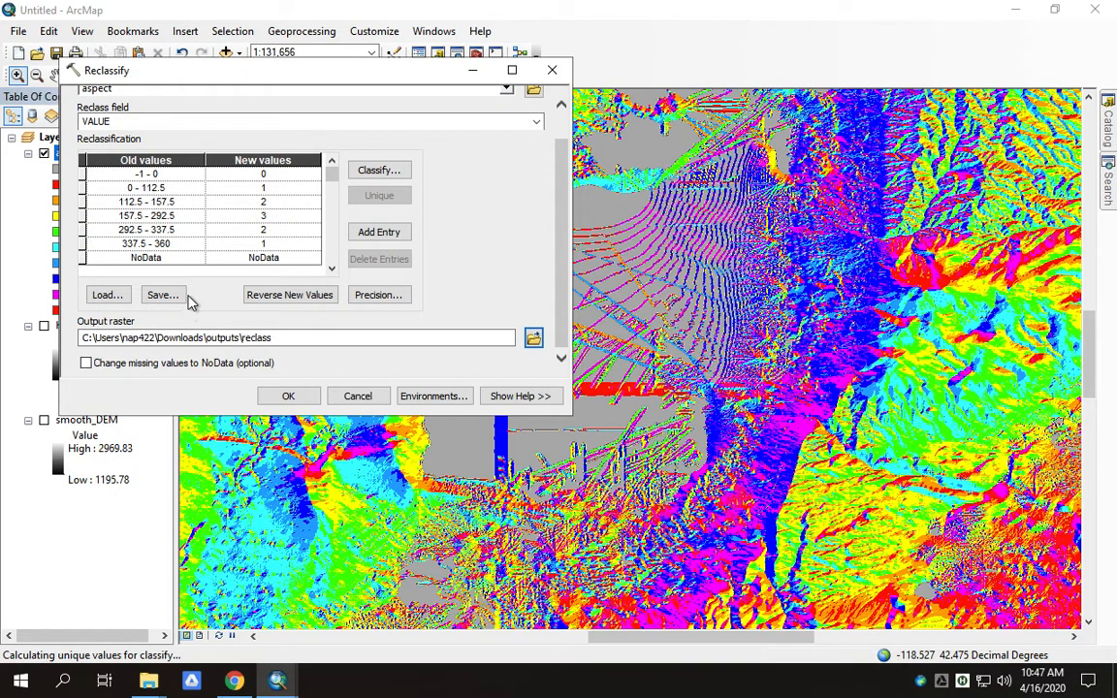
left_click(275, 399)
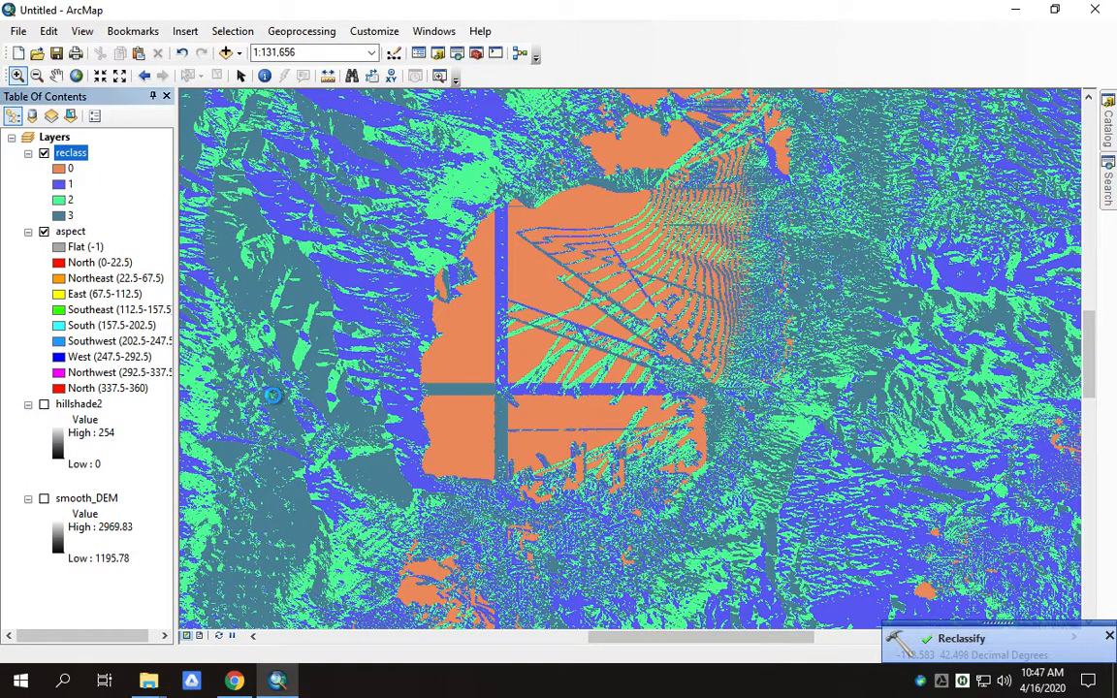
left_click(44, 232)
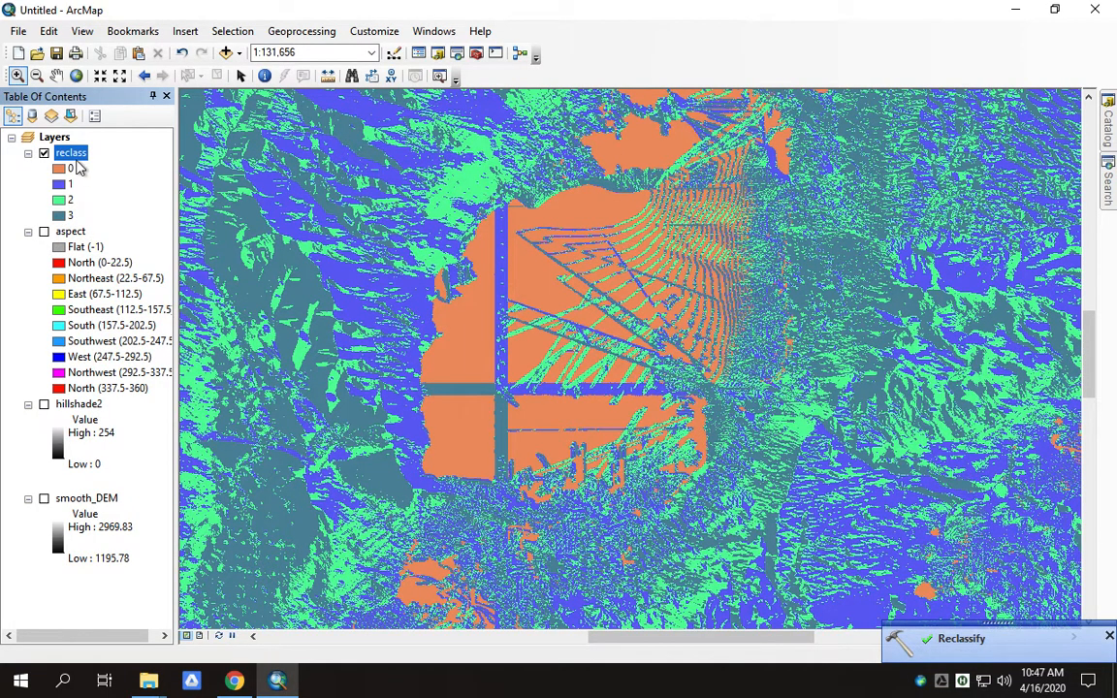
- Zoom to the full reclass layer, remove the aspect layer, and bring up the Search window
right_click(71, 152)
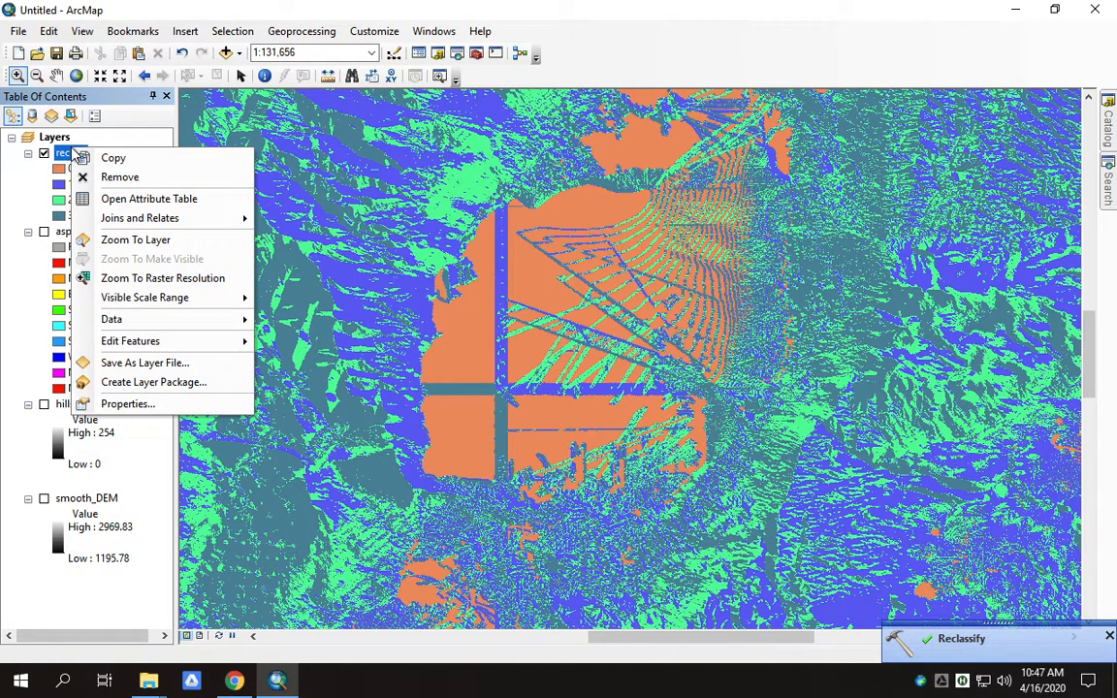
left_click(133, 241)
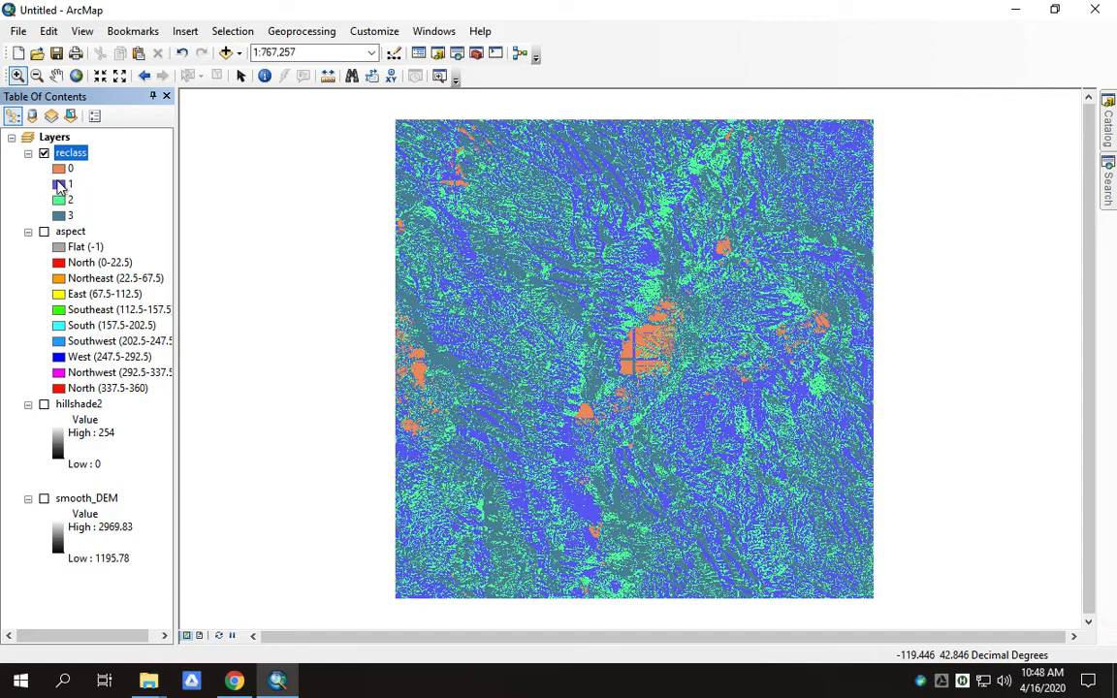
left_click(63, 234)
right_click(64, 237)
left_click(107, 261)
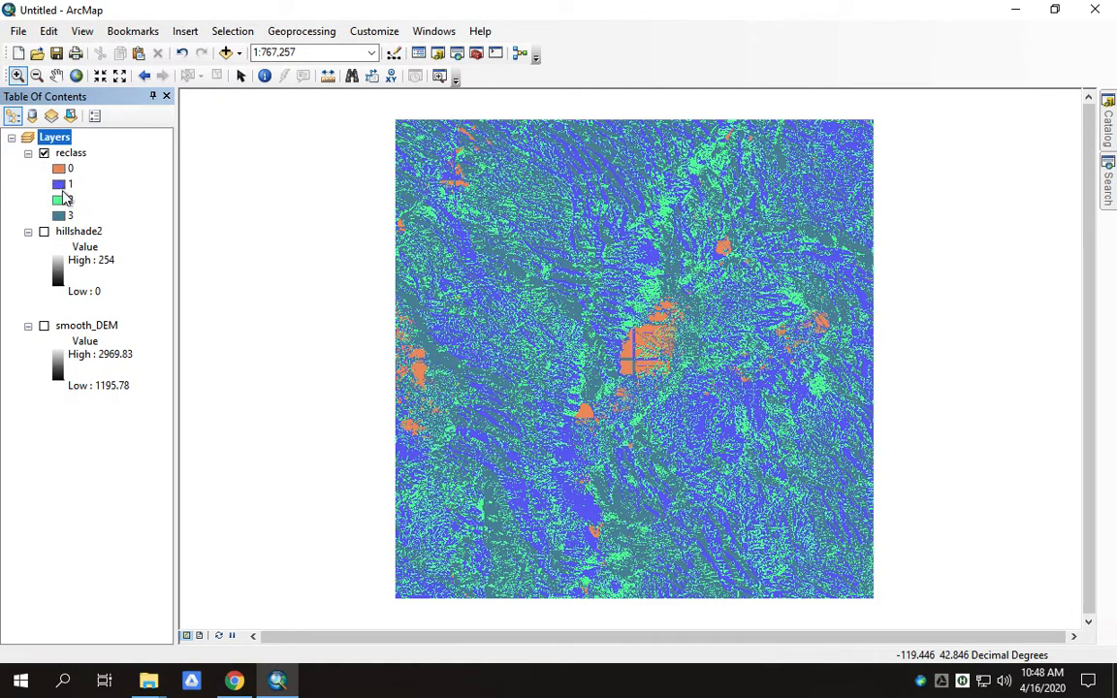
left_click(1108, 194)
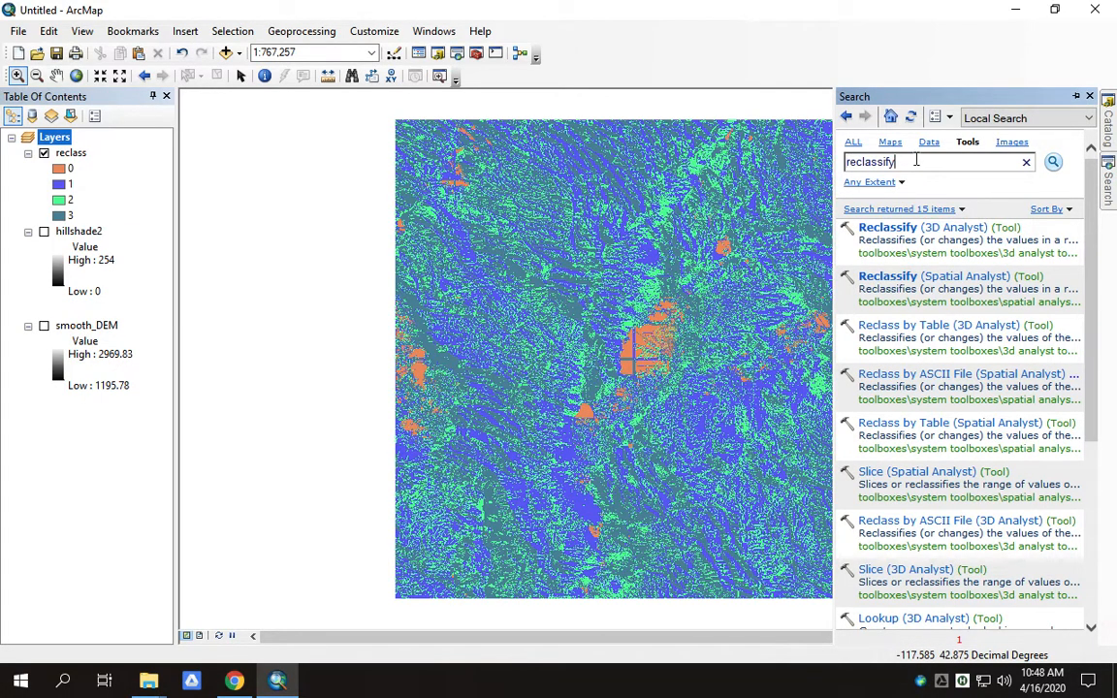
- Clear the old reclassify search text, check the Stickies note for the Vectorize step, and return to ArcMap
left_click_drag(853, 165, 827, 165)
key("BackSpace")
key("ctrl+Up")
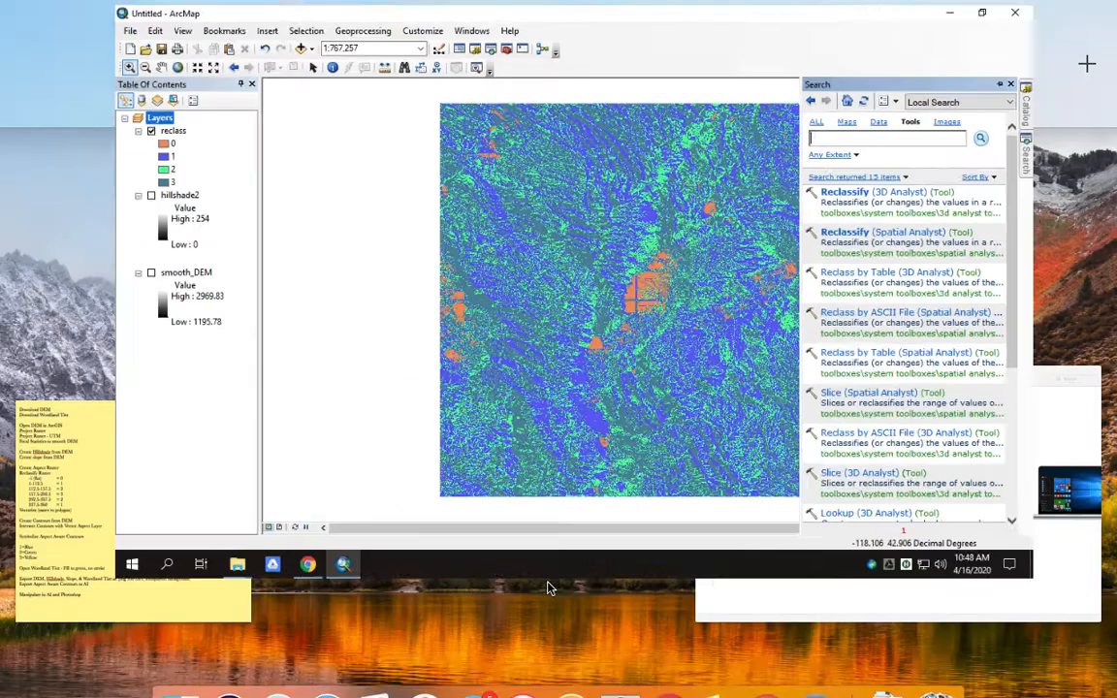
left_click(122, 576)
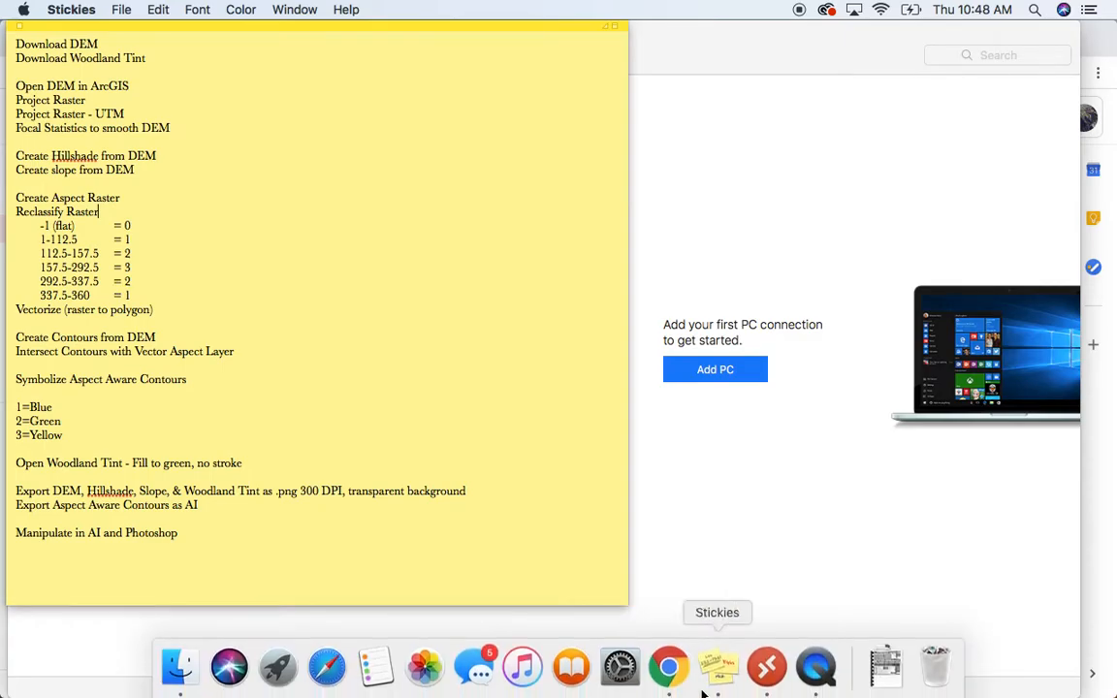
key("ctrl+Up")
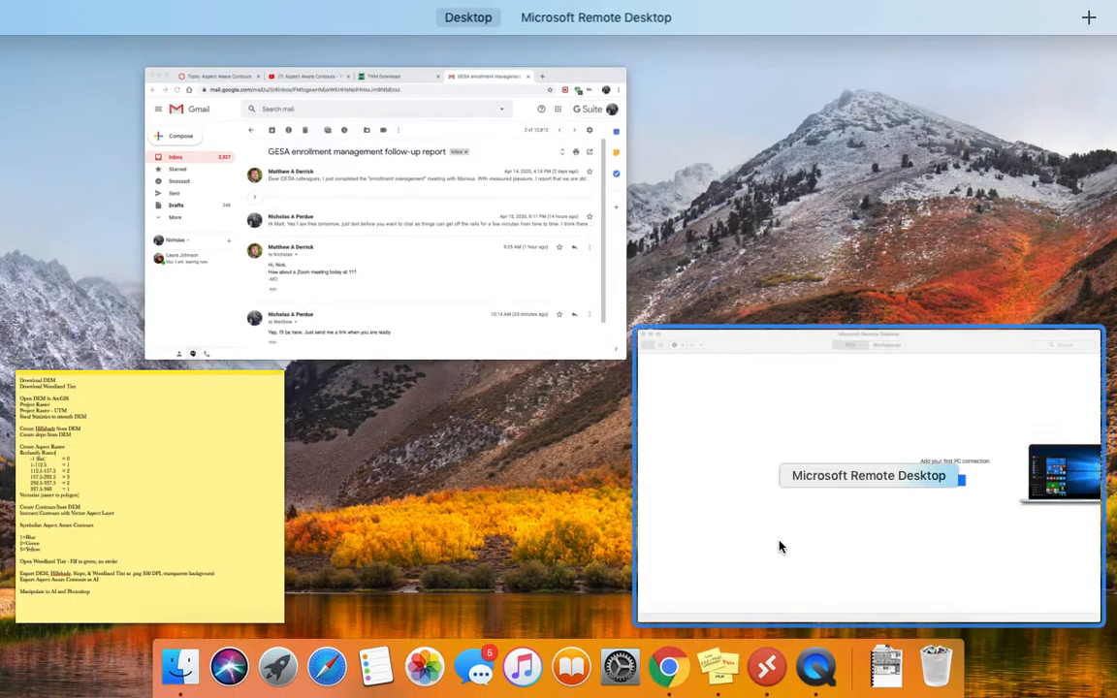
mouse_move(570, 27)
left_click(574, 60)
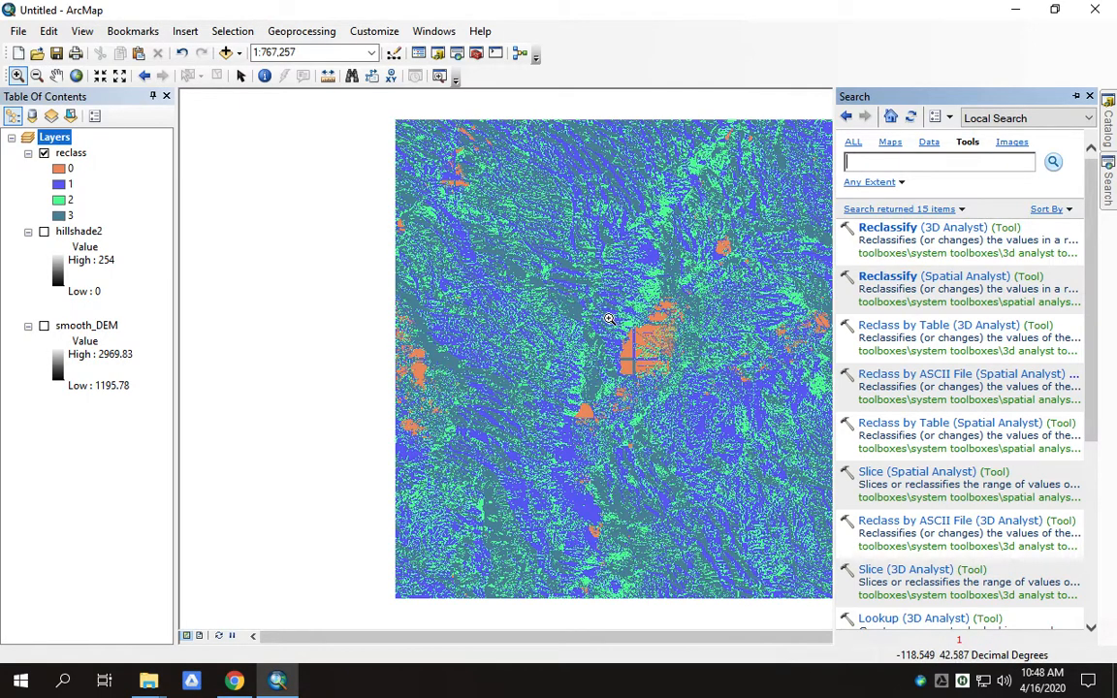
- Zoom into the orange flat area and open Raster to Polygon (Conversion) from a 'raster to vector' search
left_click_drag(679, 377, 594, 331)
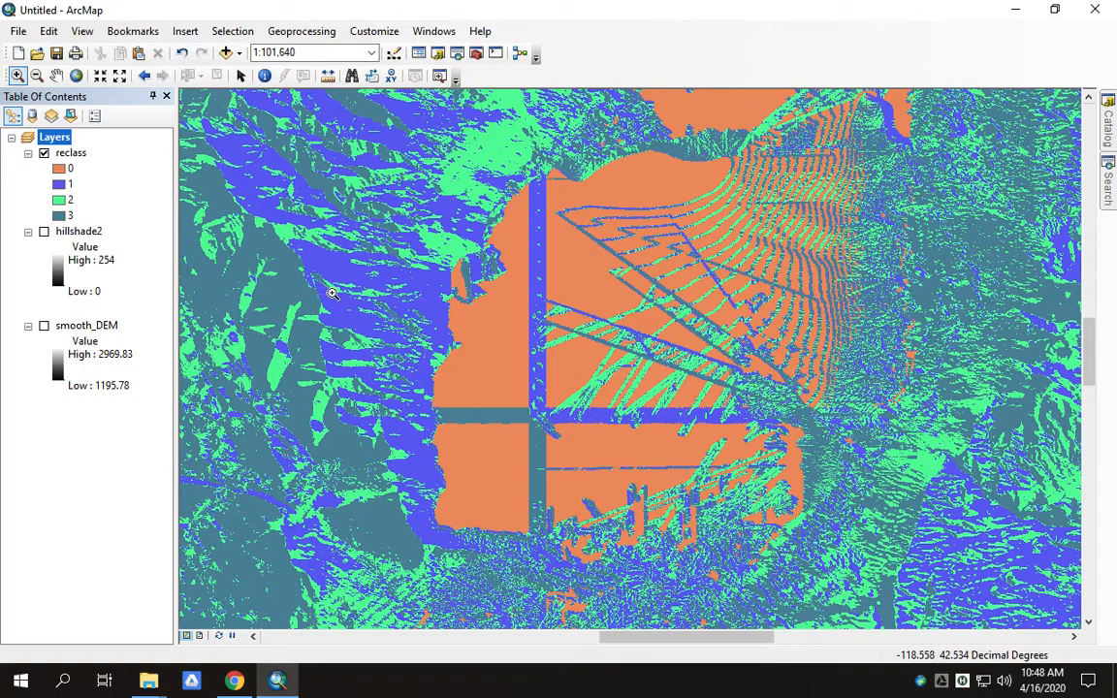
left_click(1108, 173)
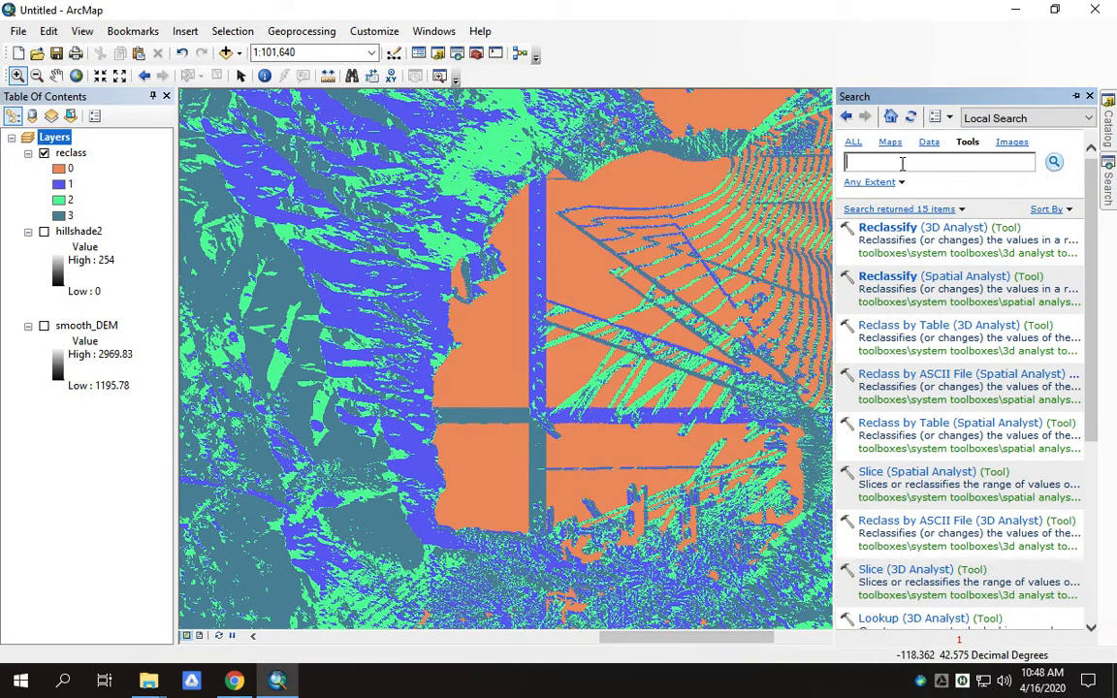
type("raste")
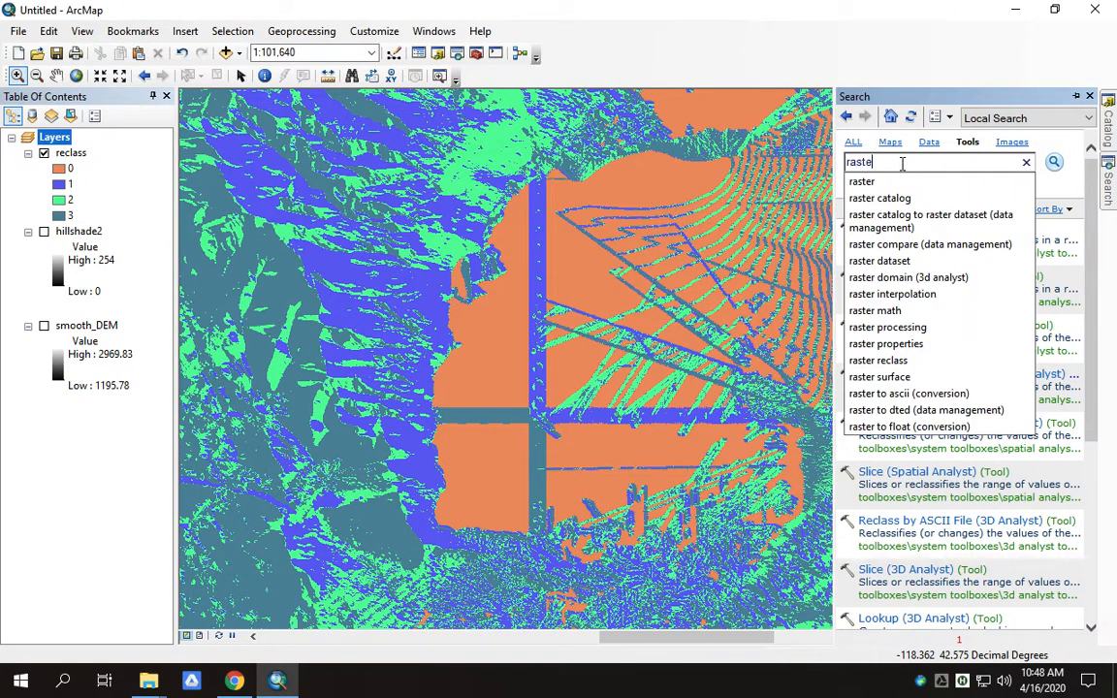
type("r to vector")
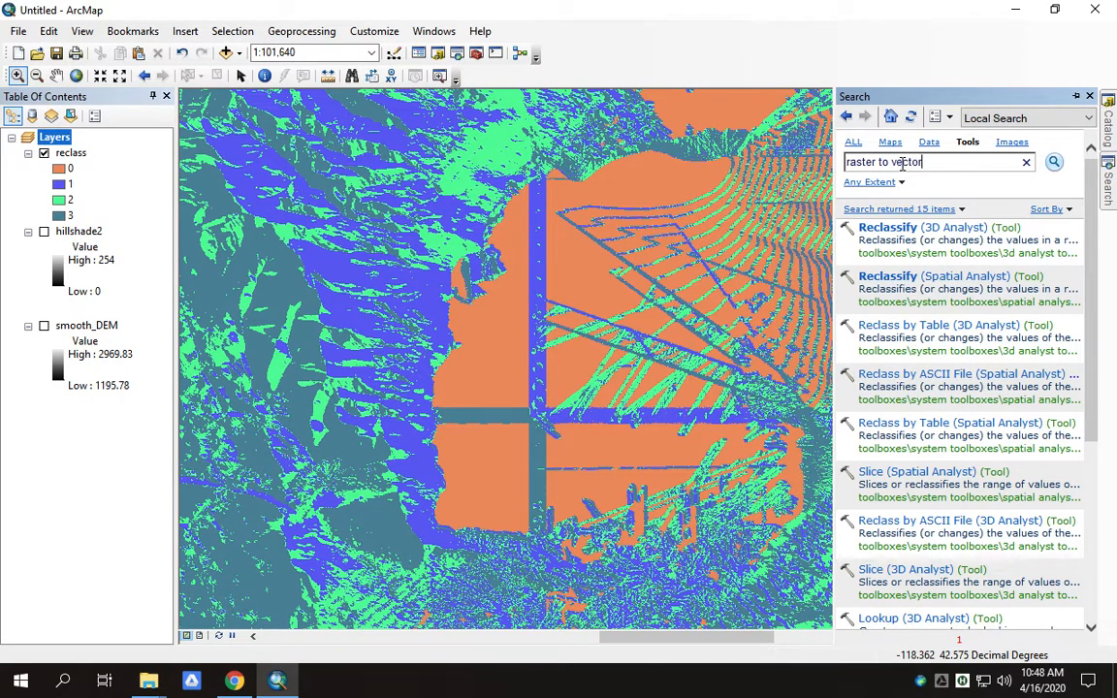
key("Return")
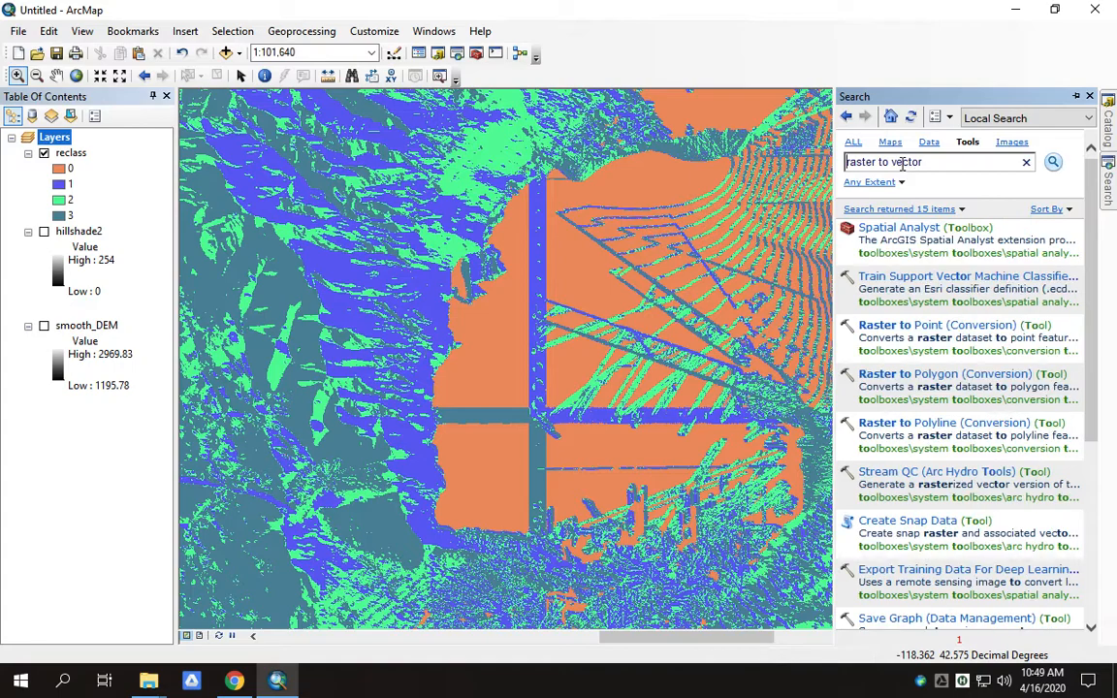
left_click(917, 378)
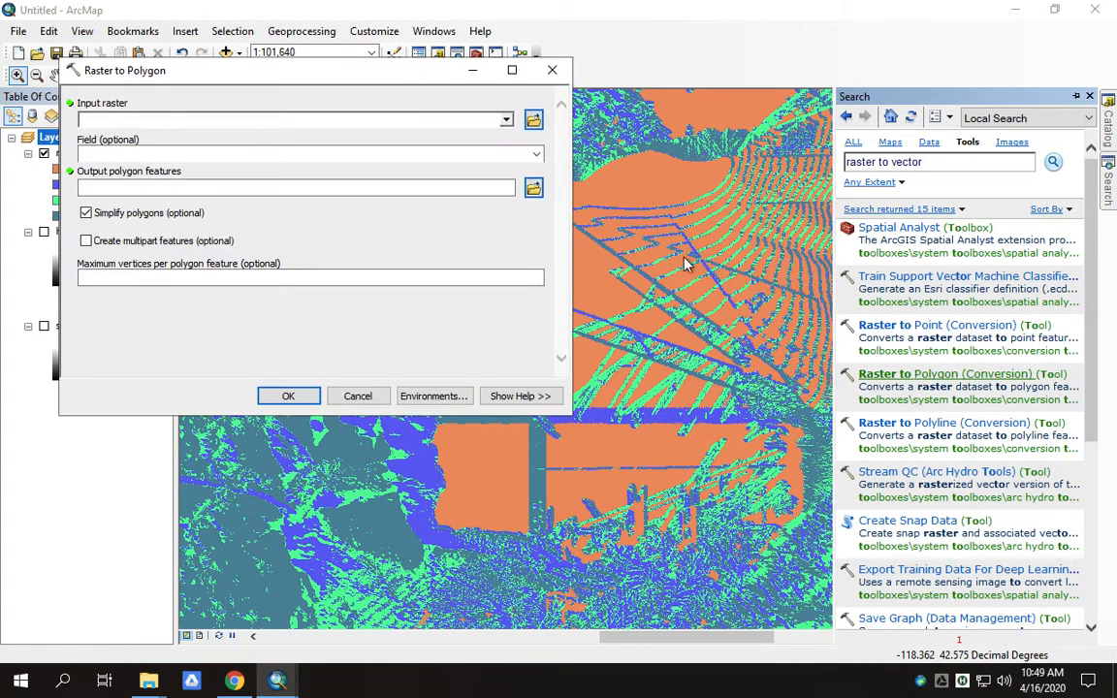
- Convert the reclass raster by its VALUE field to outputs\vector_aspect.shp with Raster to Polygon
left_click(506, 121)
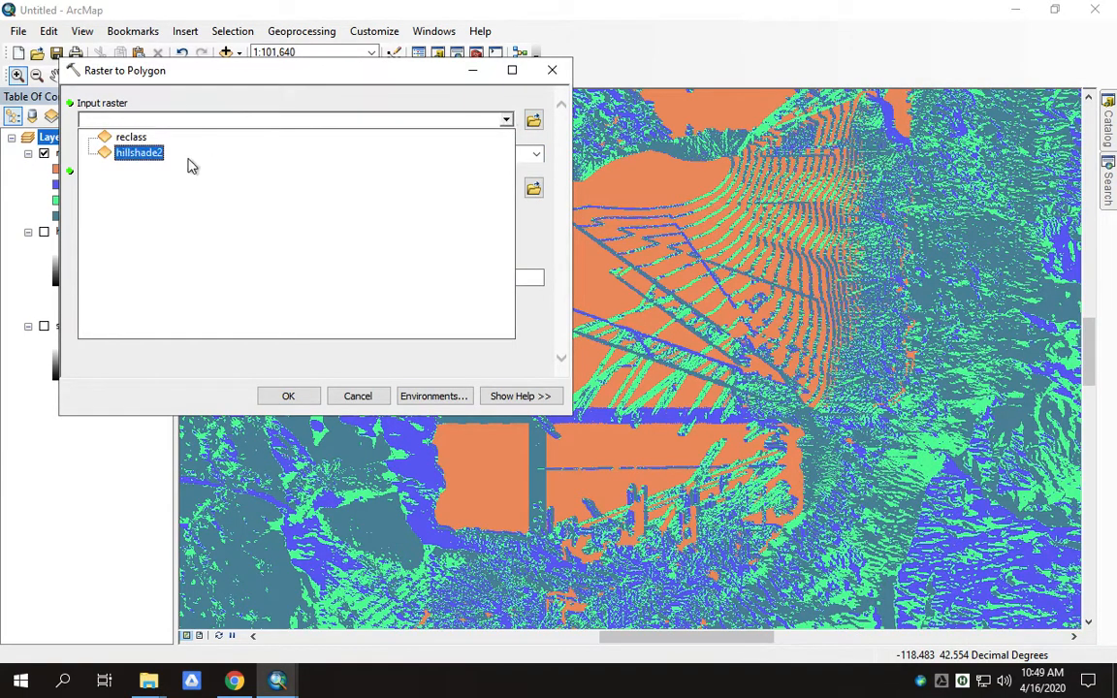
left_click(142, 139)
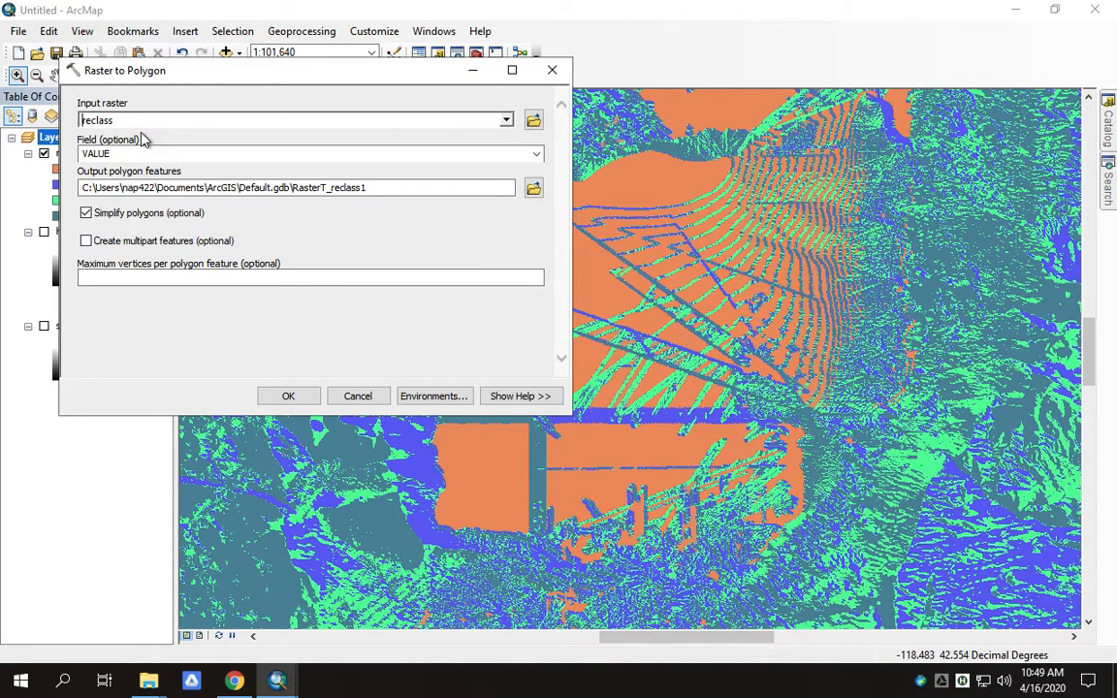
left_click(536, 153)
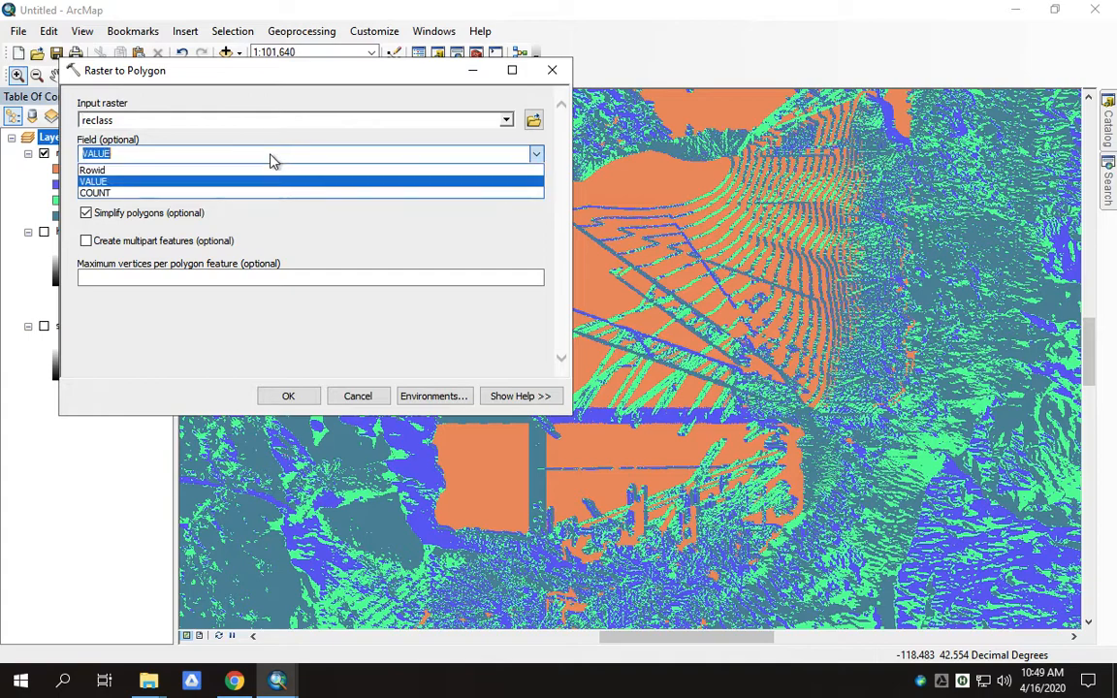
left_click(160, 183)
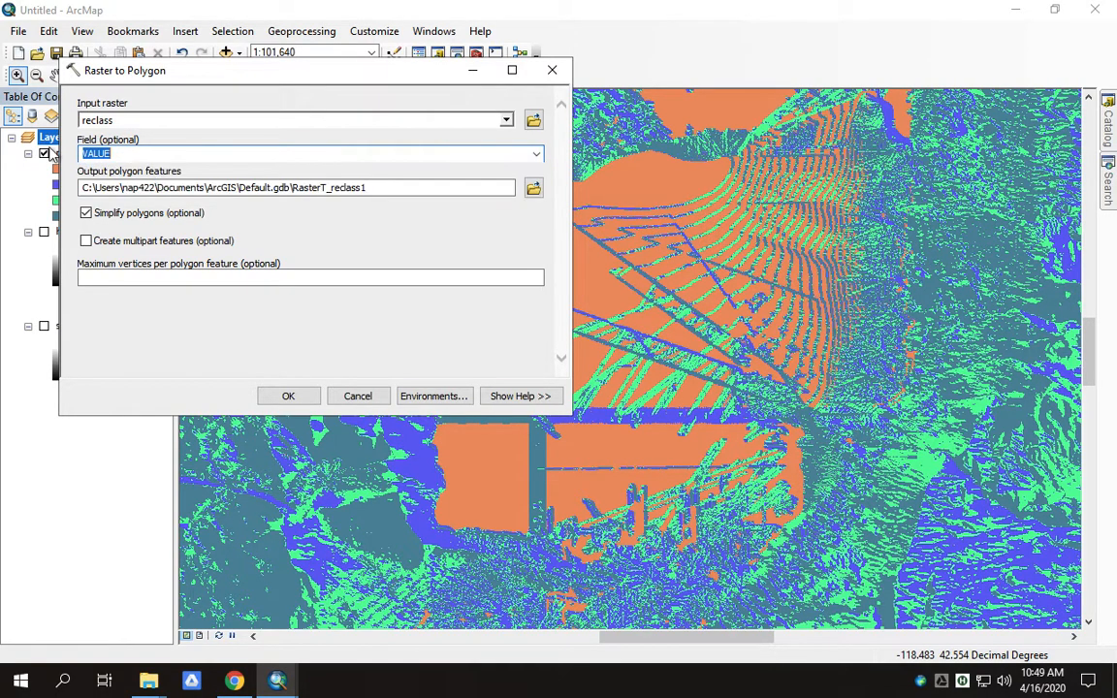
left_click(534, 188)
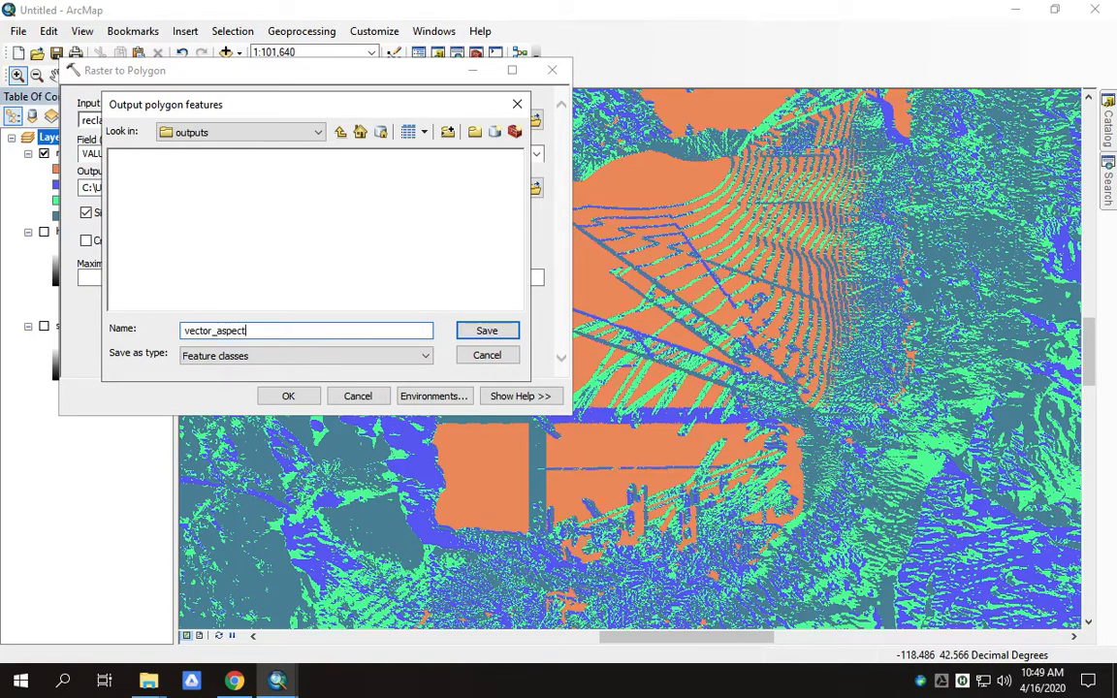
key("Return")
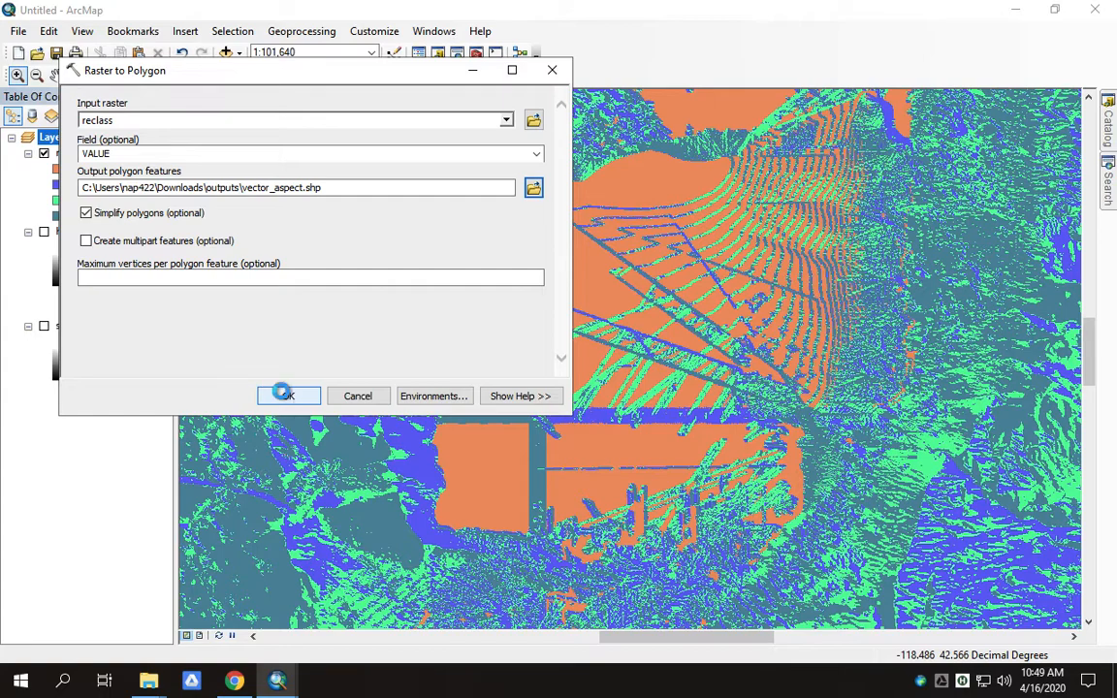
left_click(287, 396)
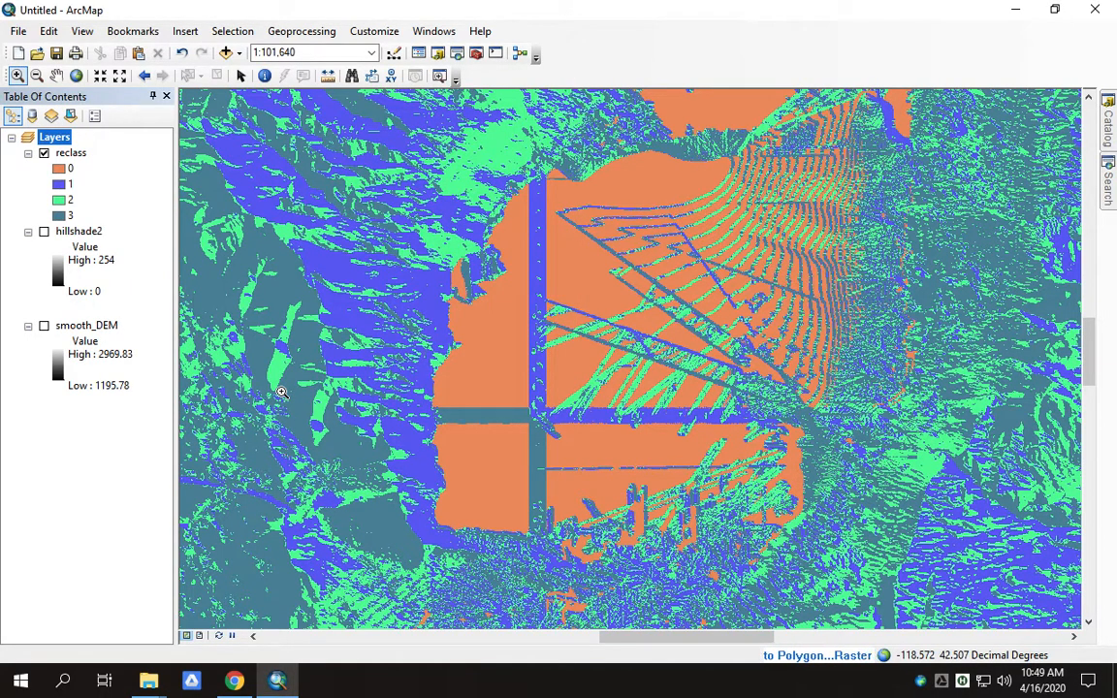